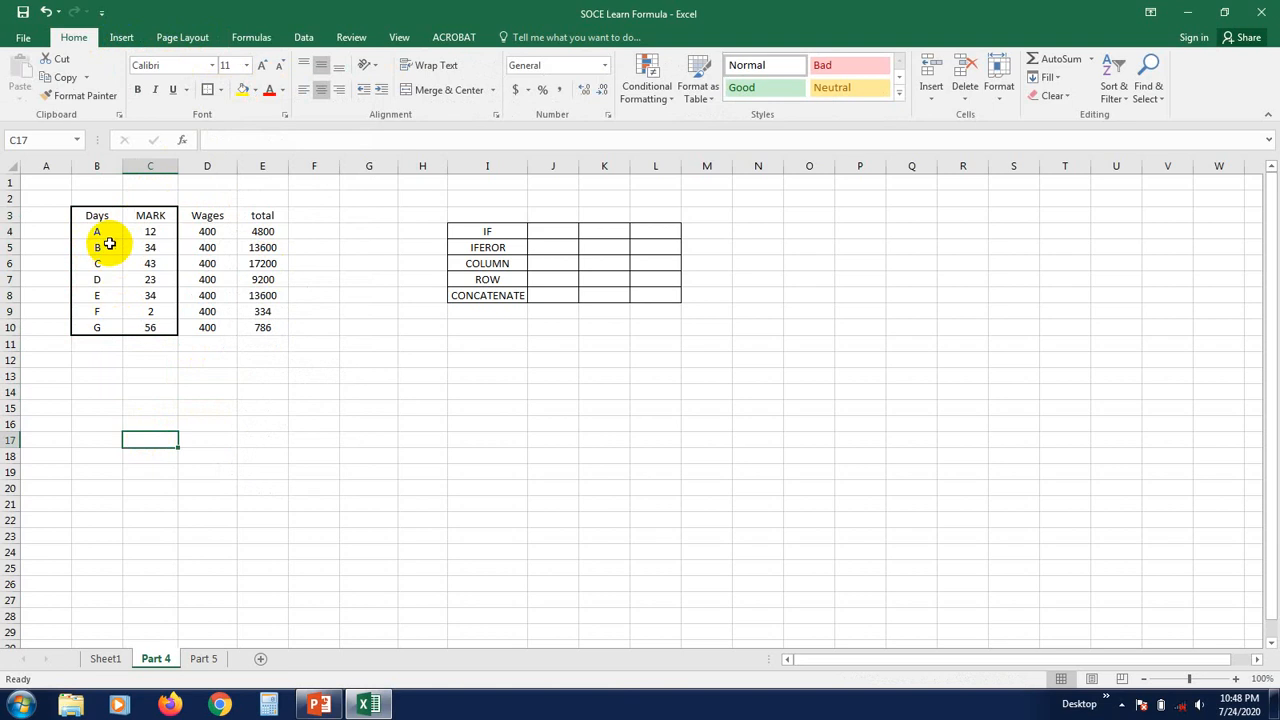
Apply All Borders to the Days and MARK table in B3:C10
drag(94, 212, 157, 321)
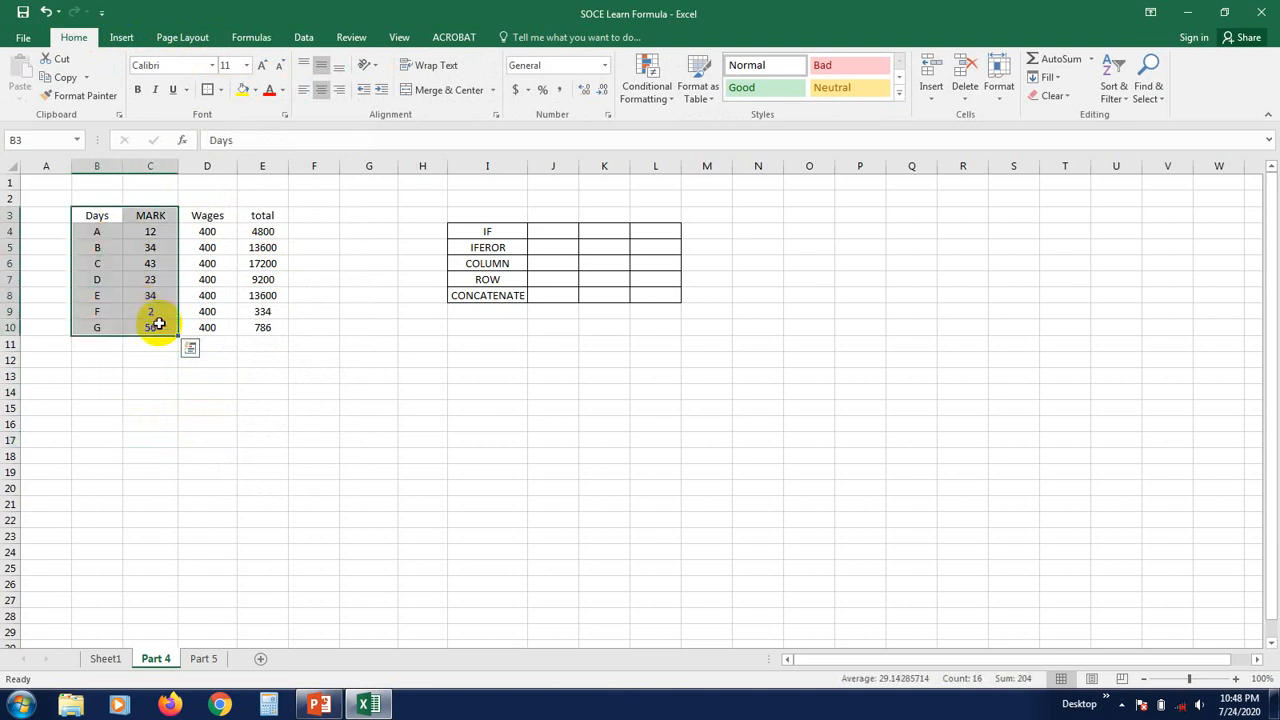
click(219, 90)
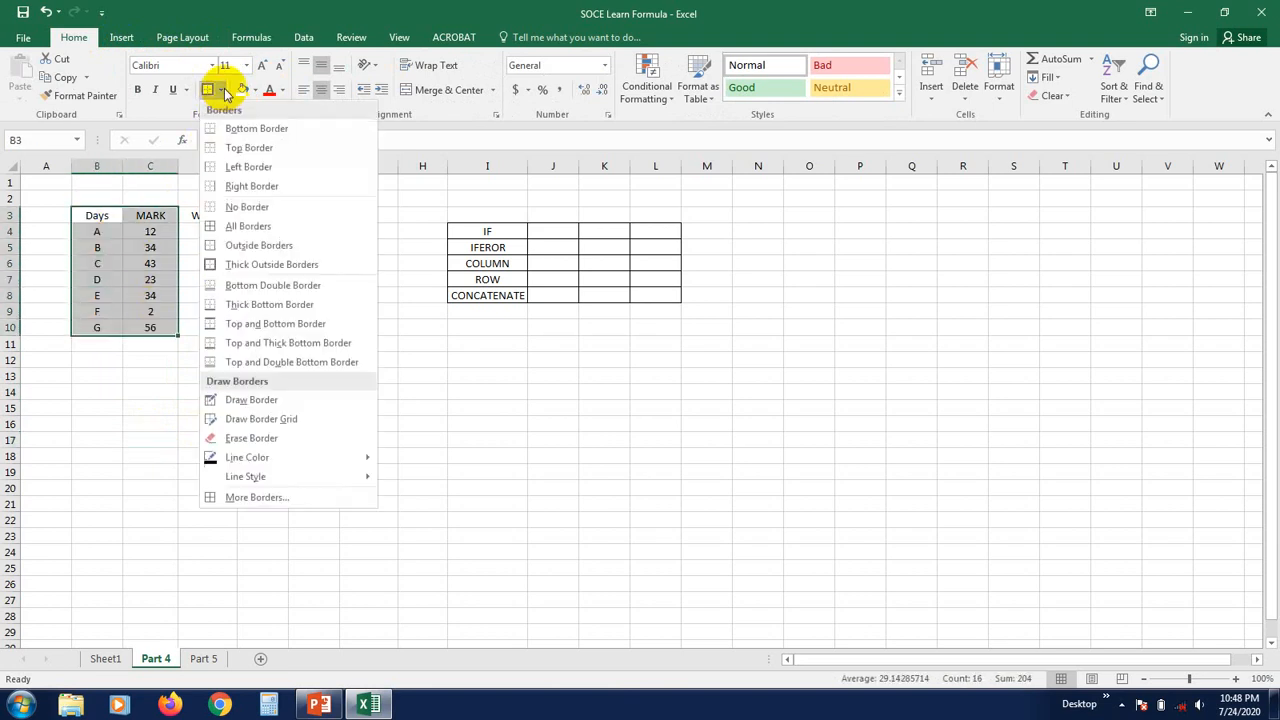
click(245, 245)
click(106, 497)
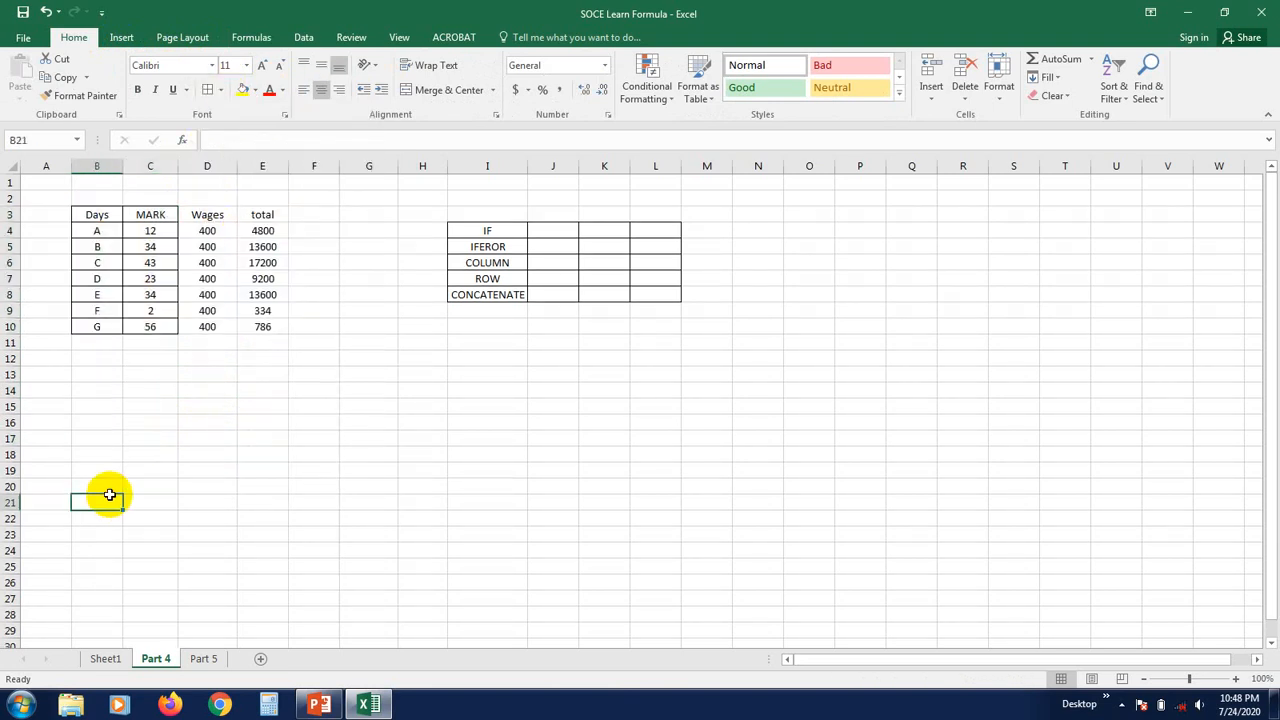
Rename the header in cell B3 to "Name"
click(97, 210)
text(nAME)
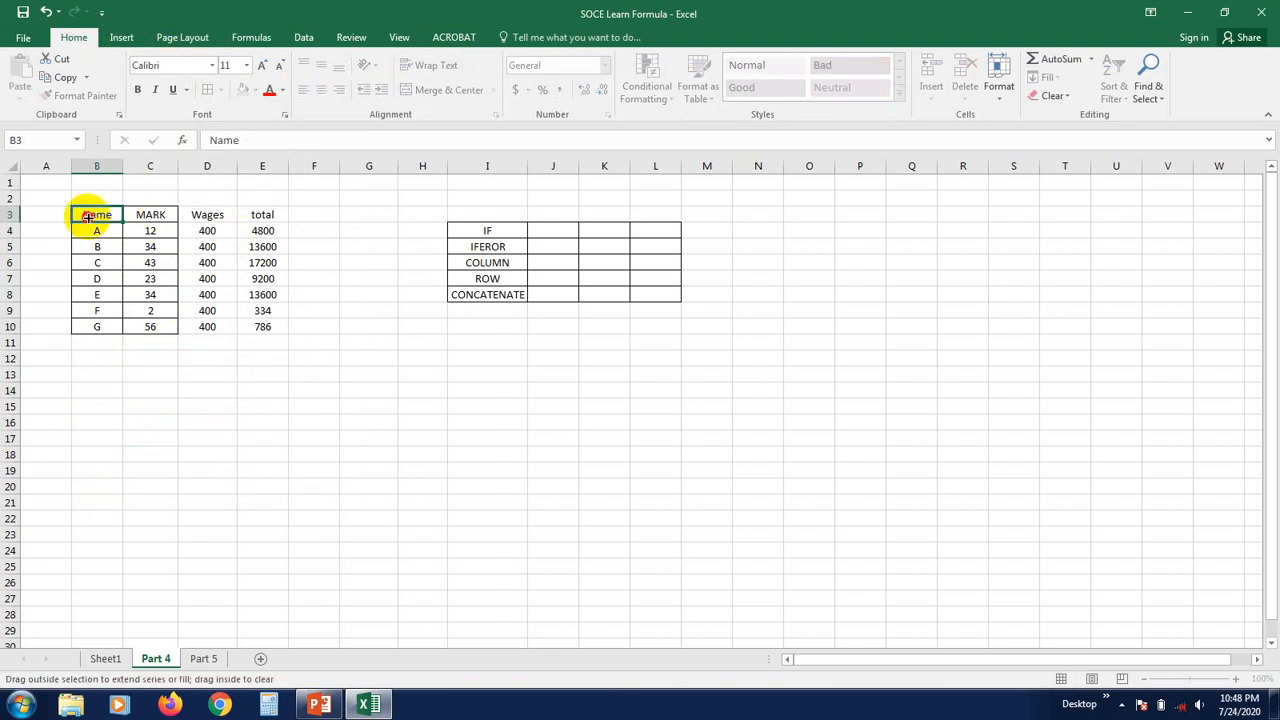
click(148, 372)
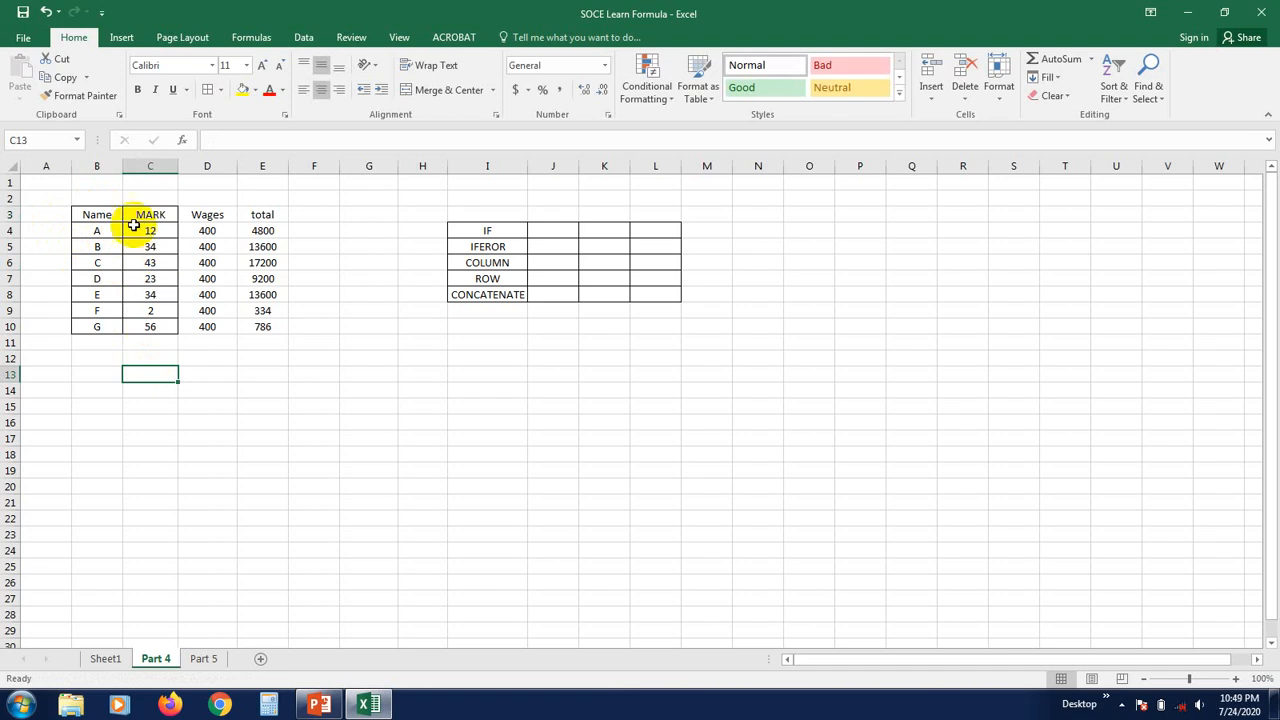
click(45, 212)
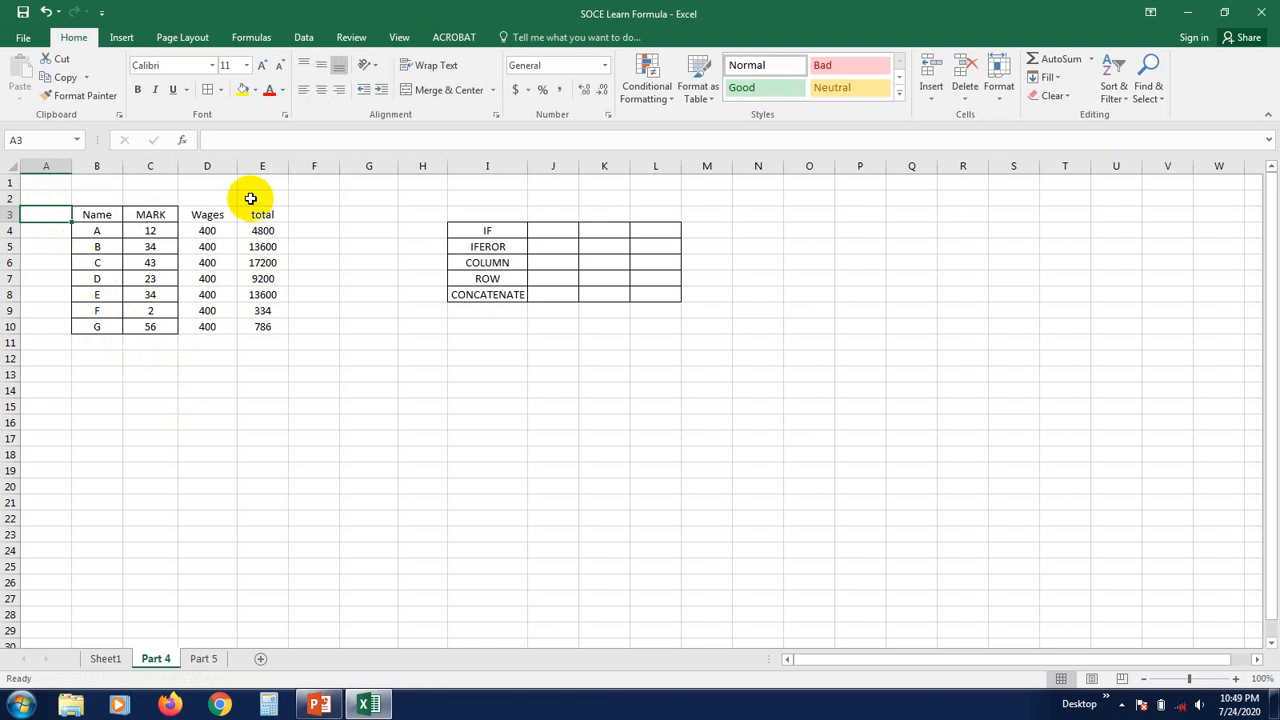
Enter the pass criterion ">33" in cell C2 above the MARK header
click(165, 196)
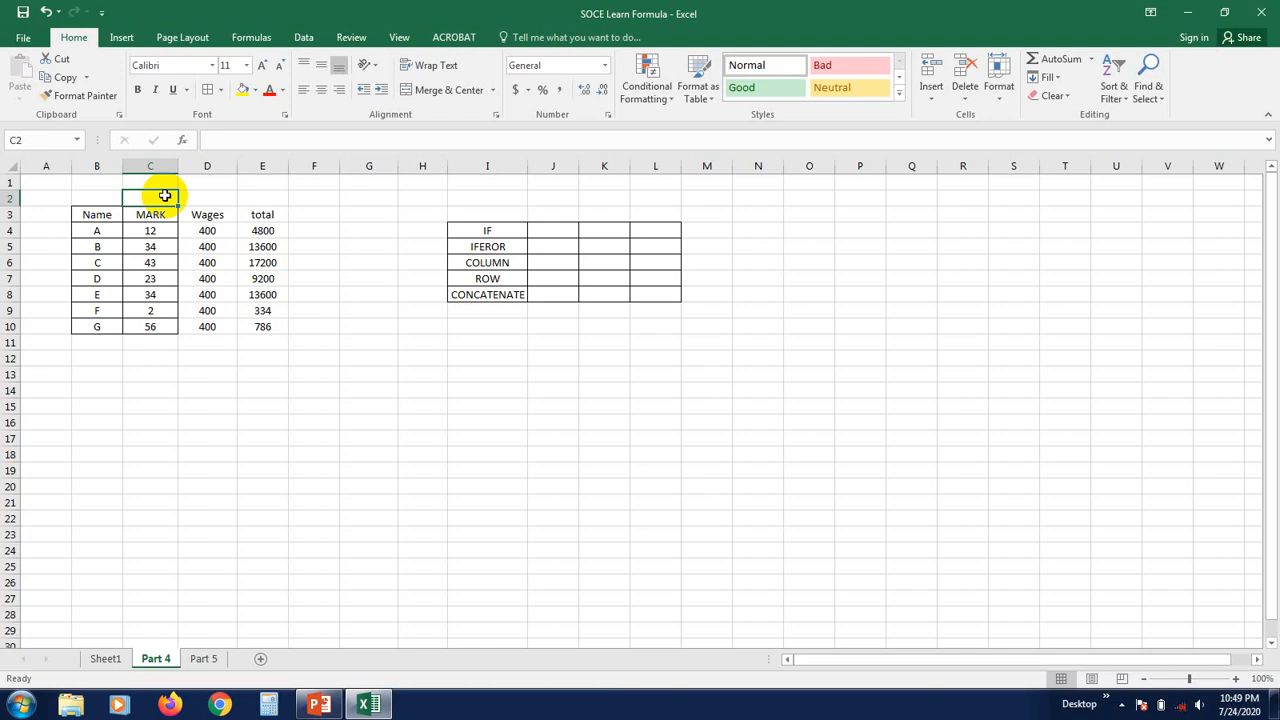
text(33)
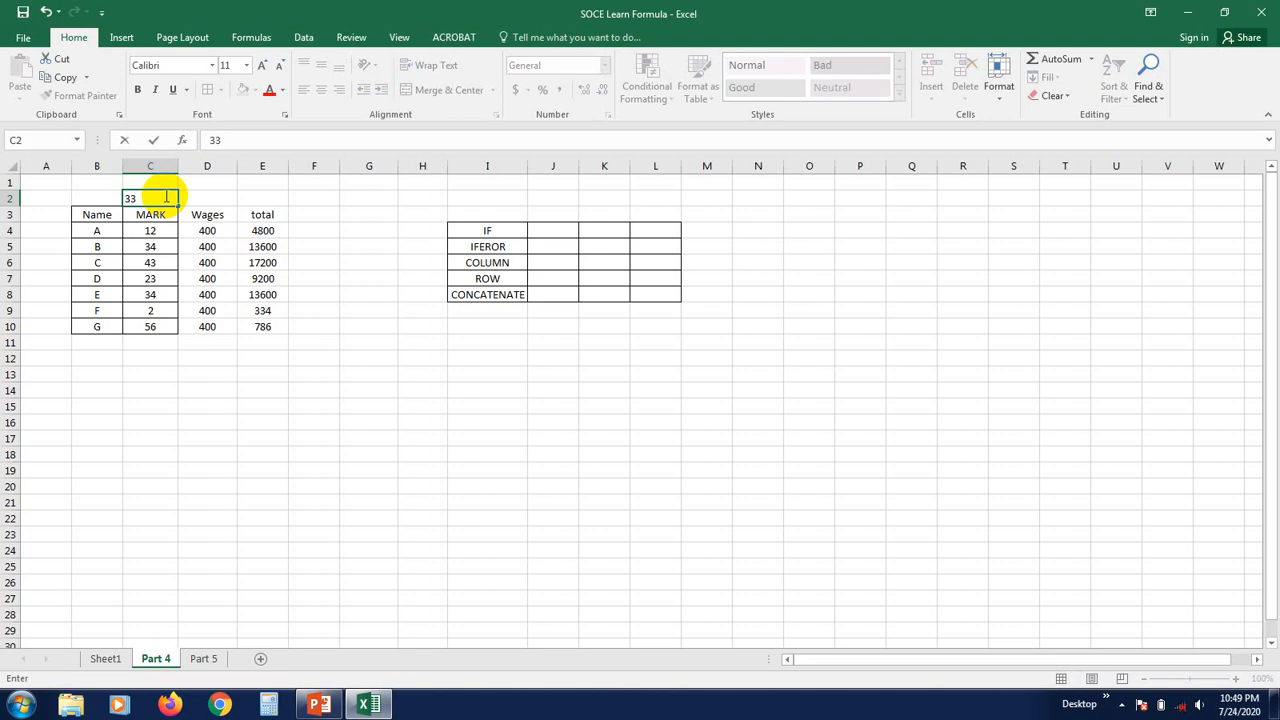
text(7)
key(BackSpace)
key(BackSpace)
key(BackSpace)
text(>33)
key(BackSpace)
key(BackSpace)
key(BackSpace)
text(>33)
key(Return)
click(167, 197)
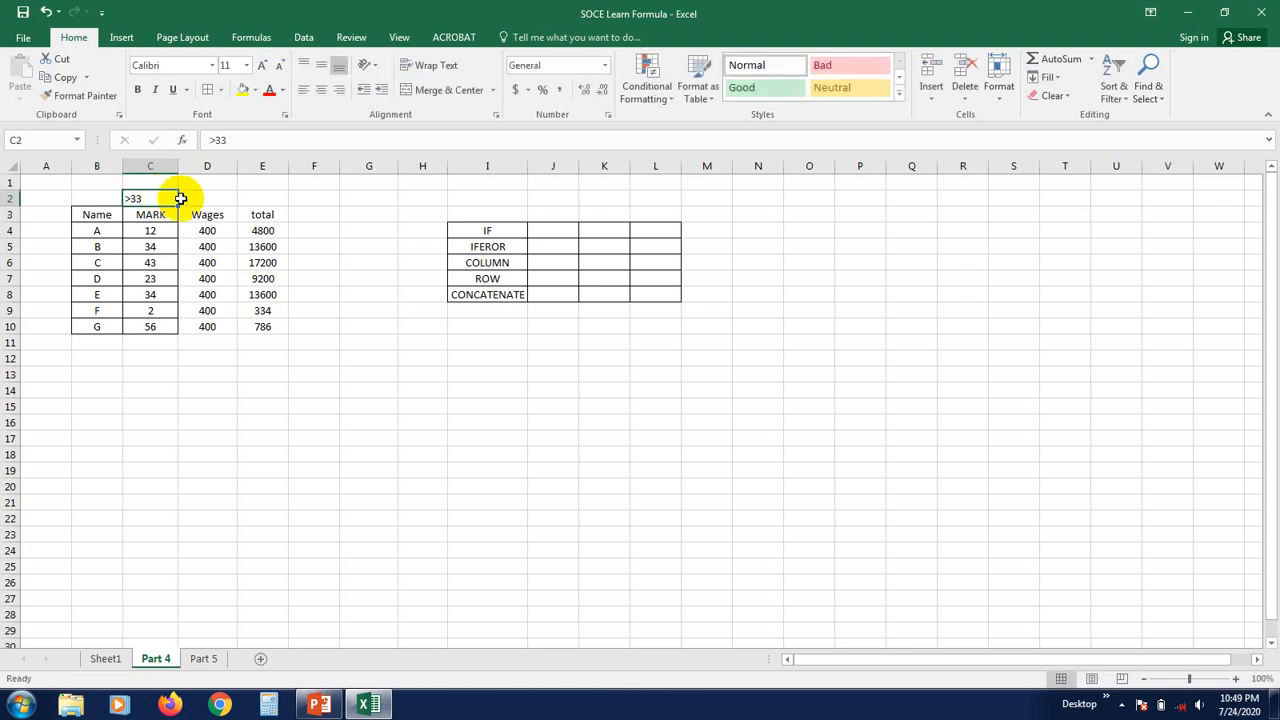
click(150, 257)
click(158, 195)
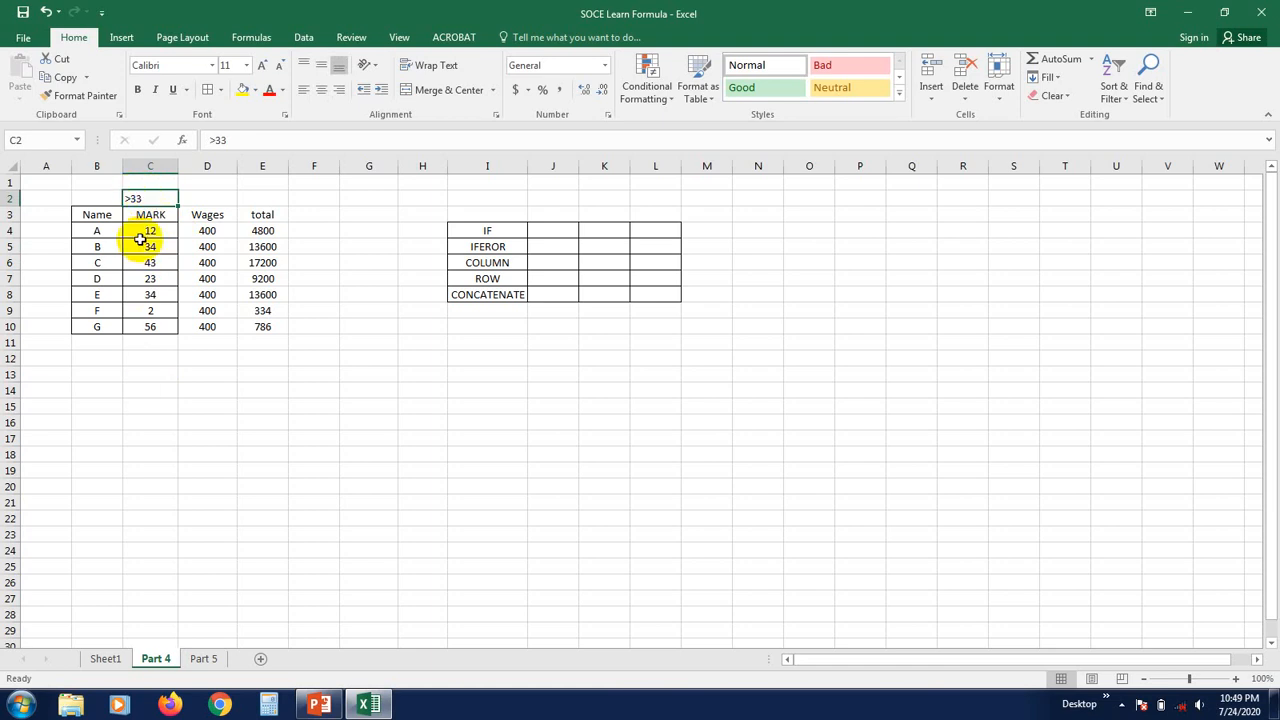
click(181, 374)
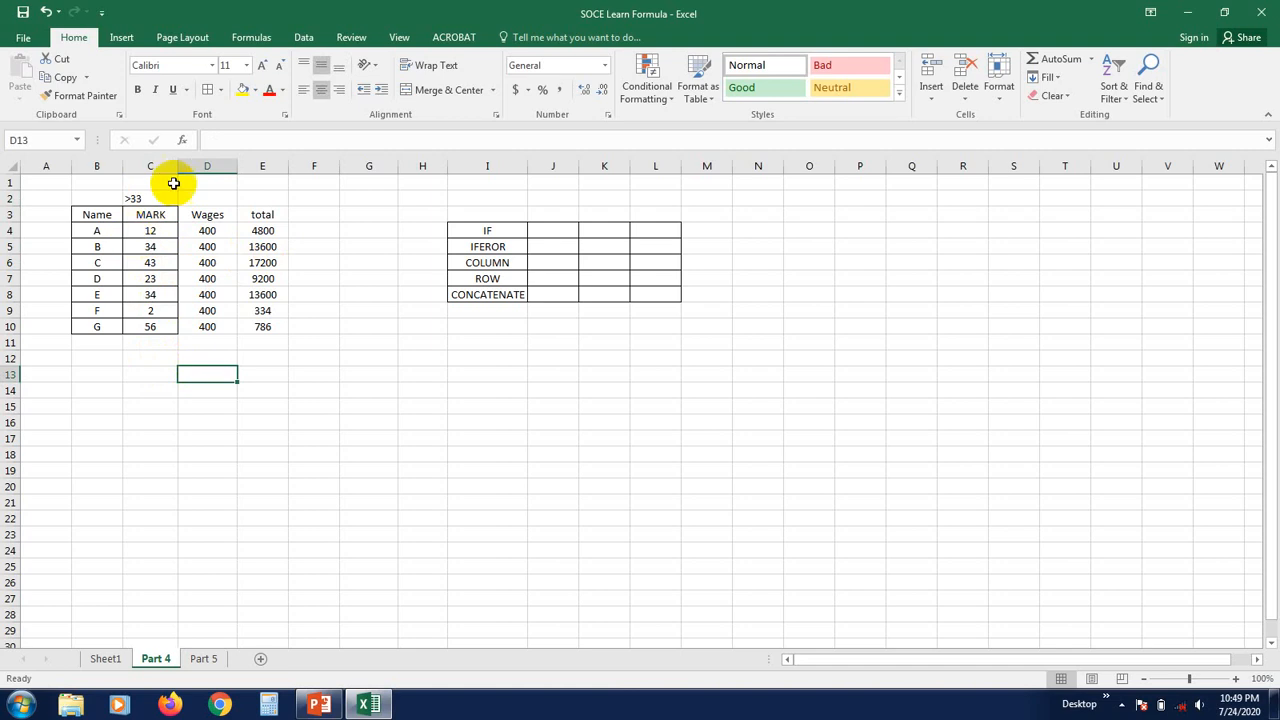
Begin an IF formula in F4 whose logical test checks whether the mark in C4 is greater than 33
click(323, 228)
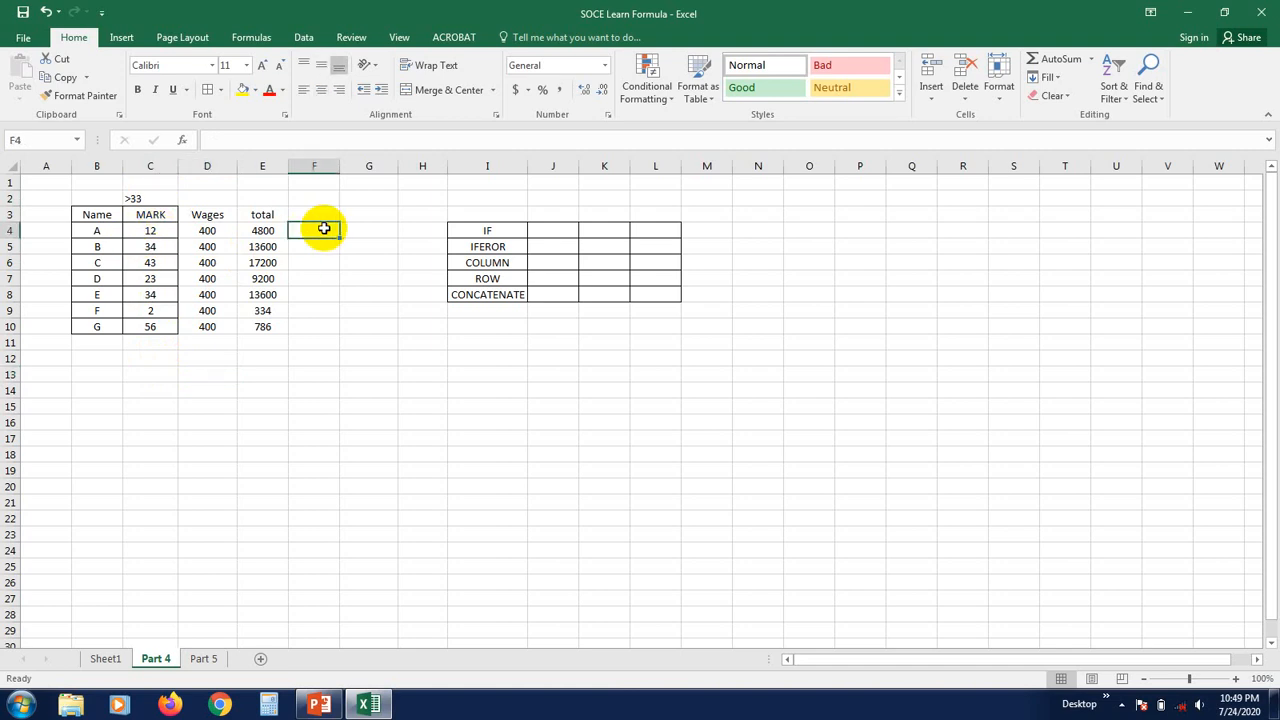
text(=)
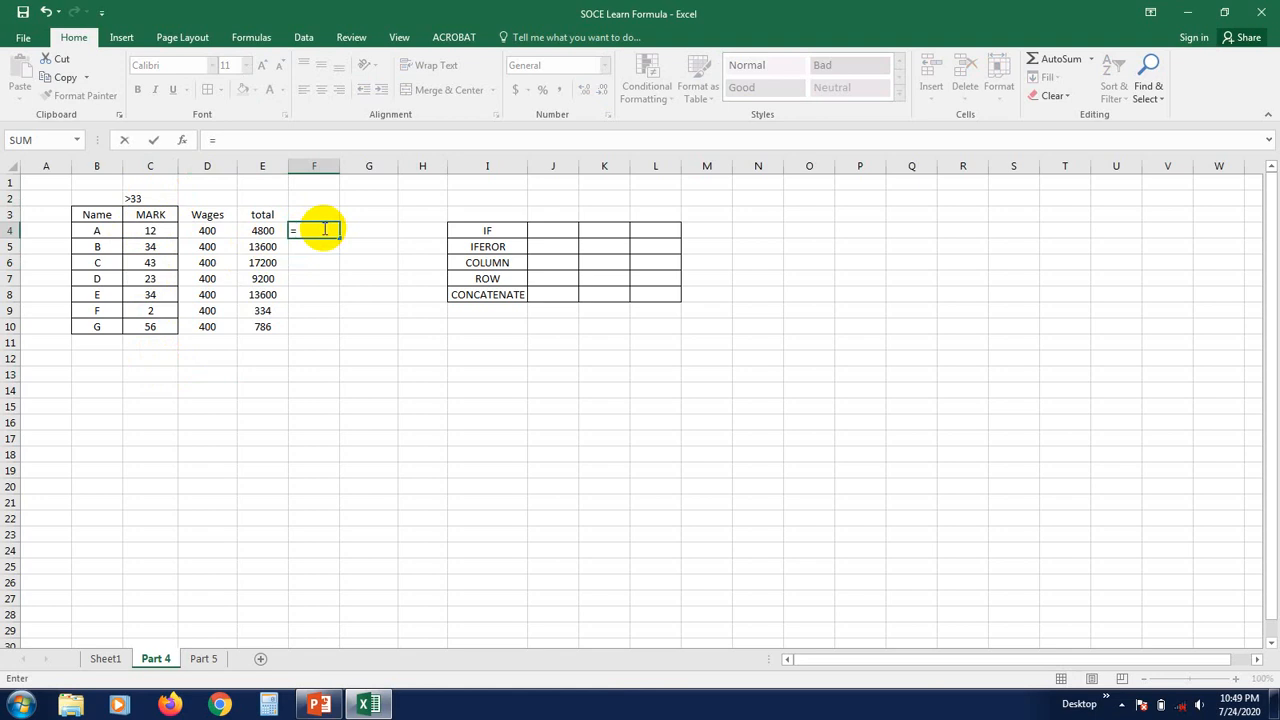
text(if)
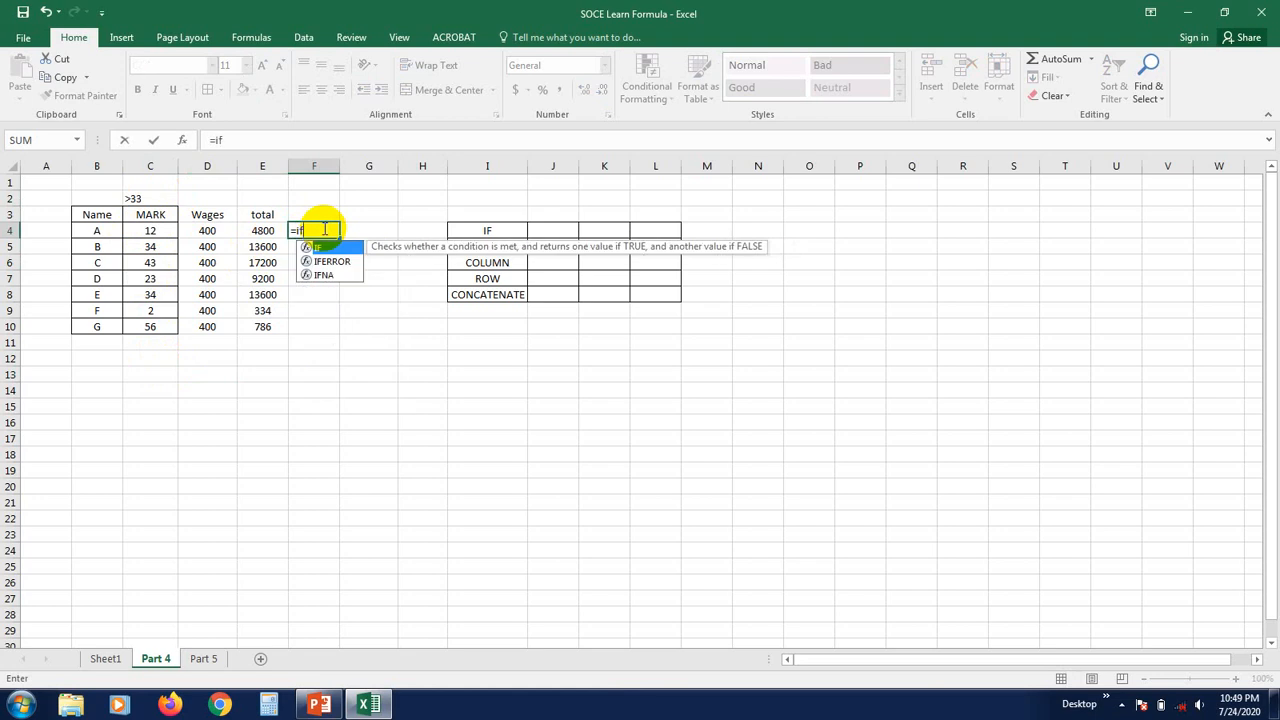
text(()
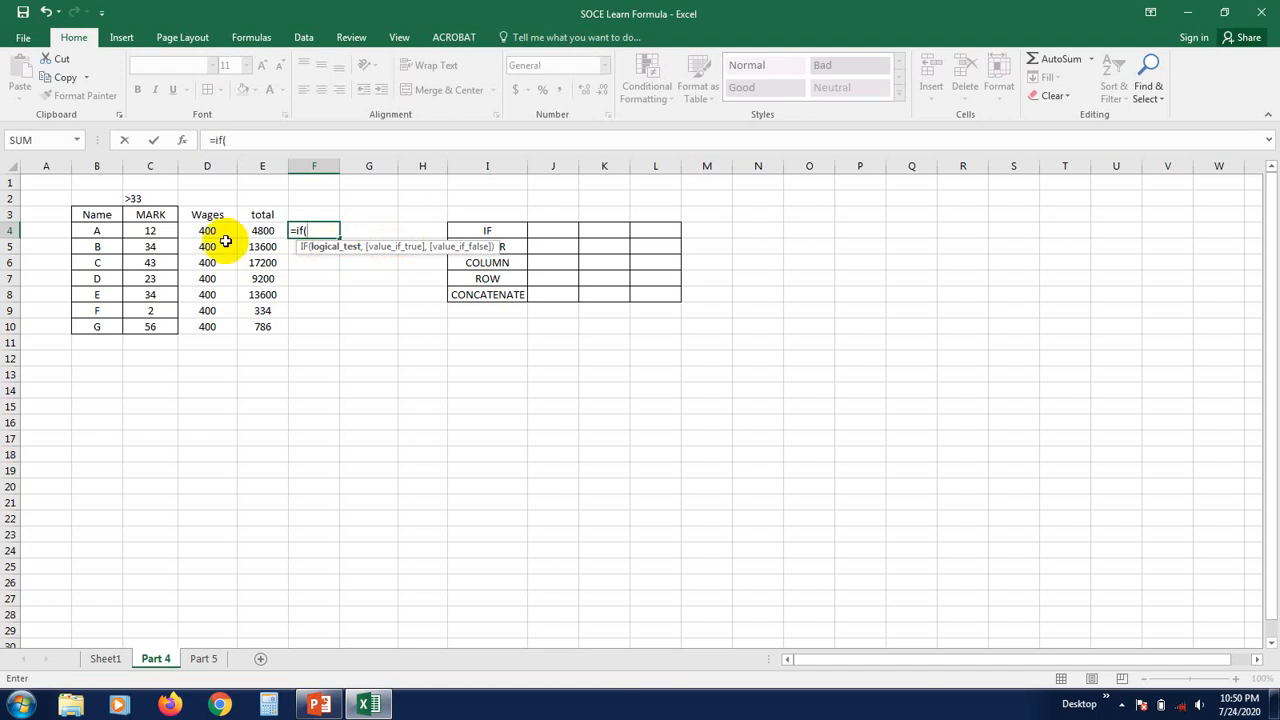
click(152, 229)
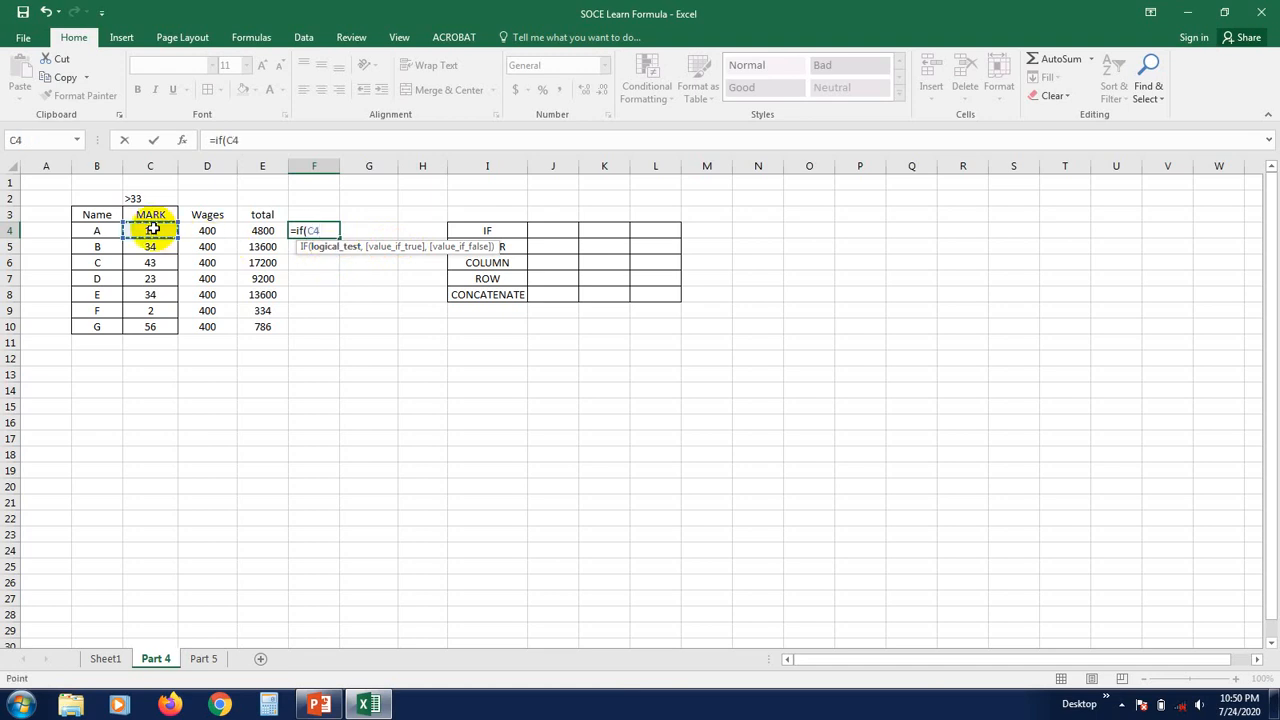
text(,)
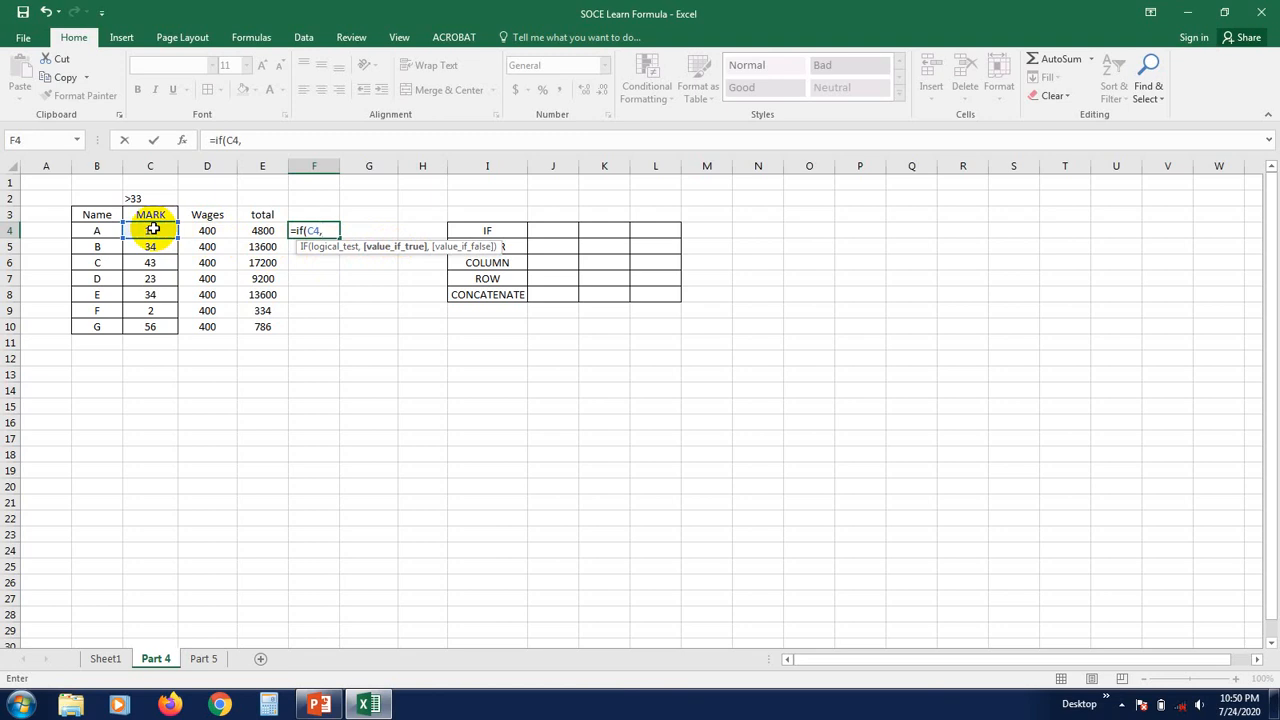
key(BackSpace)
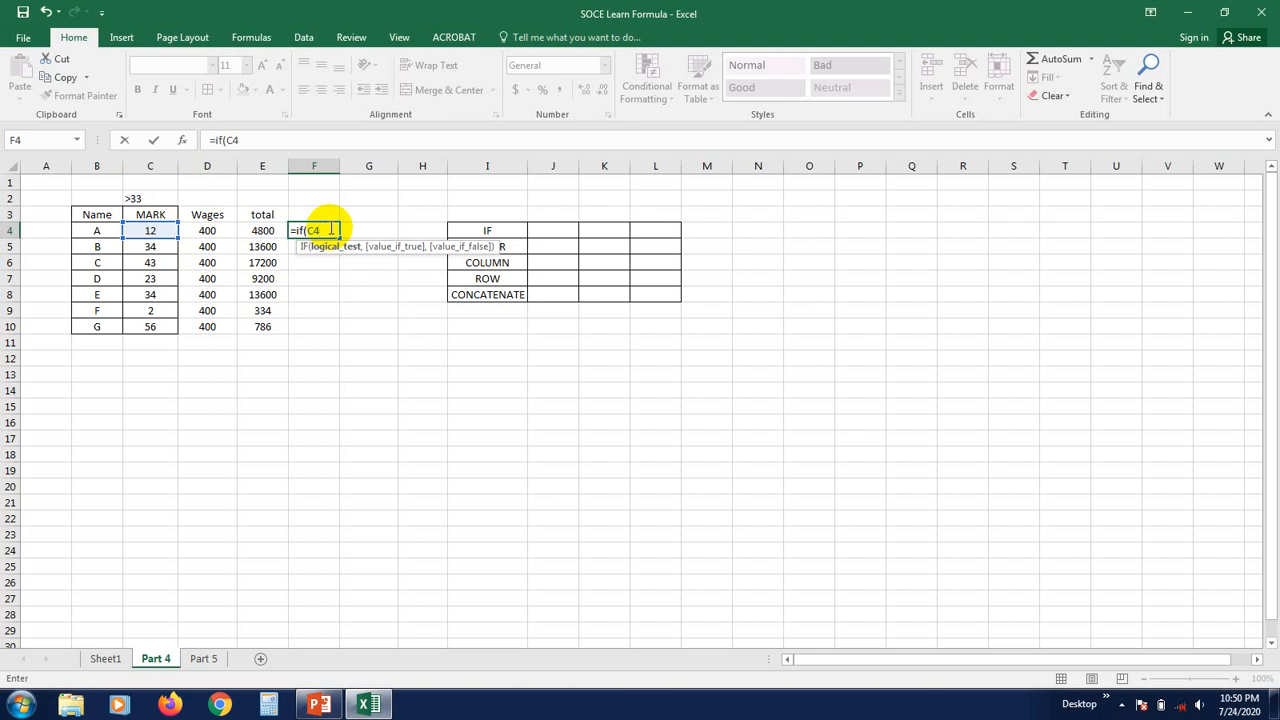
text(>33,)
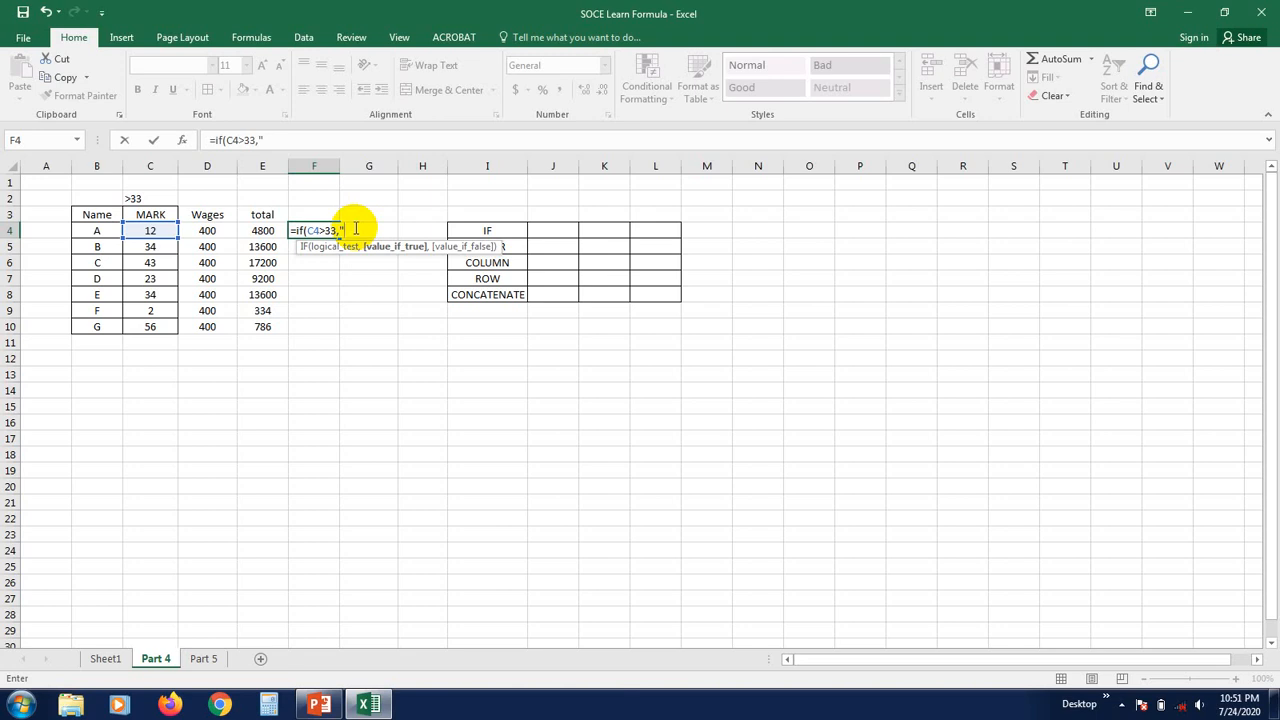
Complete the IF formula in F4 with "Pass" as the true result and "Fail" as the false result
text(Good",)
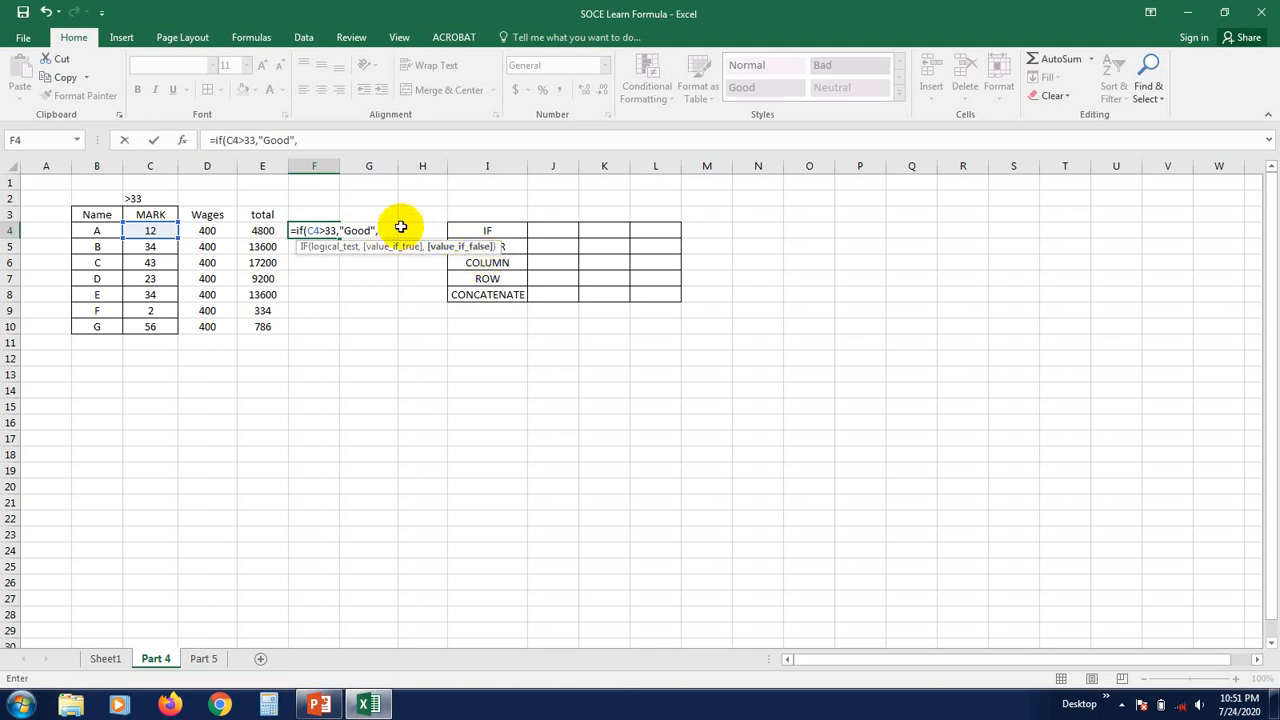
text(")
text(Bad)
text(")
key(BackSpace)
key(BackSpace)
key(BackSpace)
text(Fail)
drag(371, 229, 346, 230)
text(Pass)
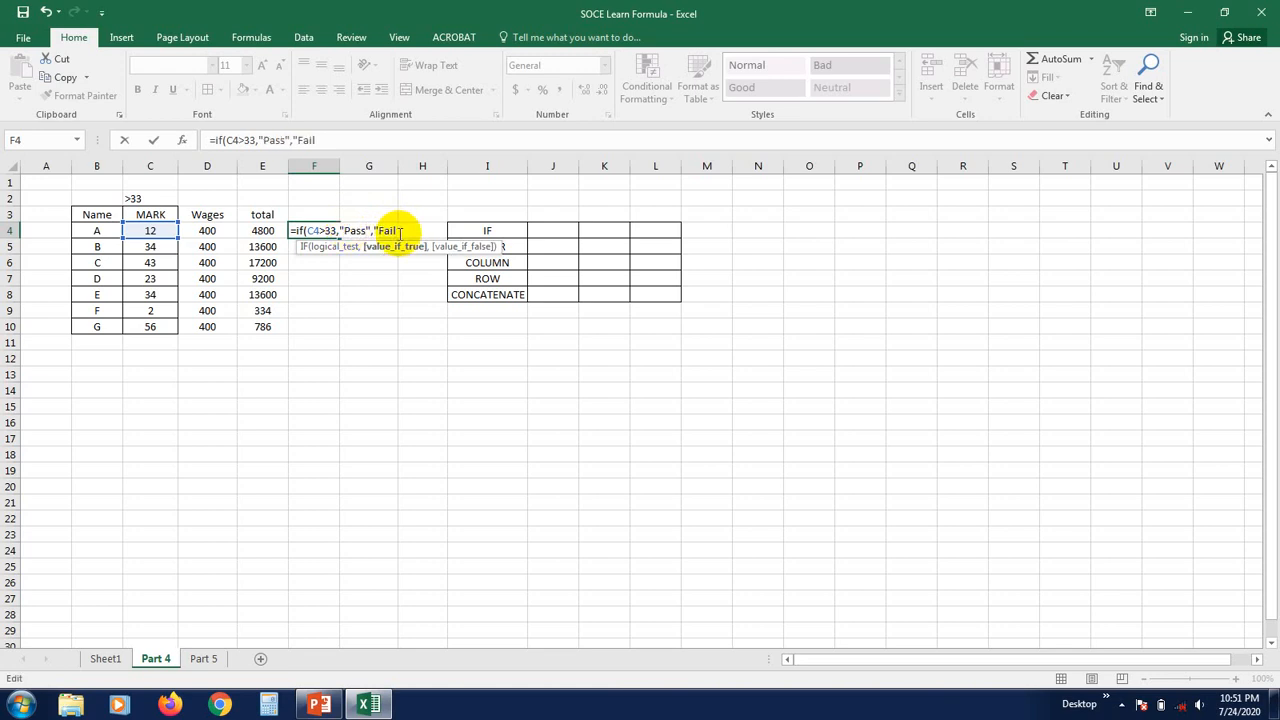
click(398, 231)
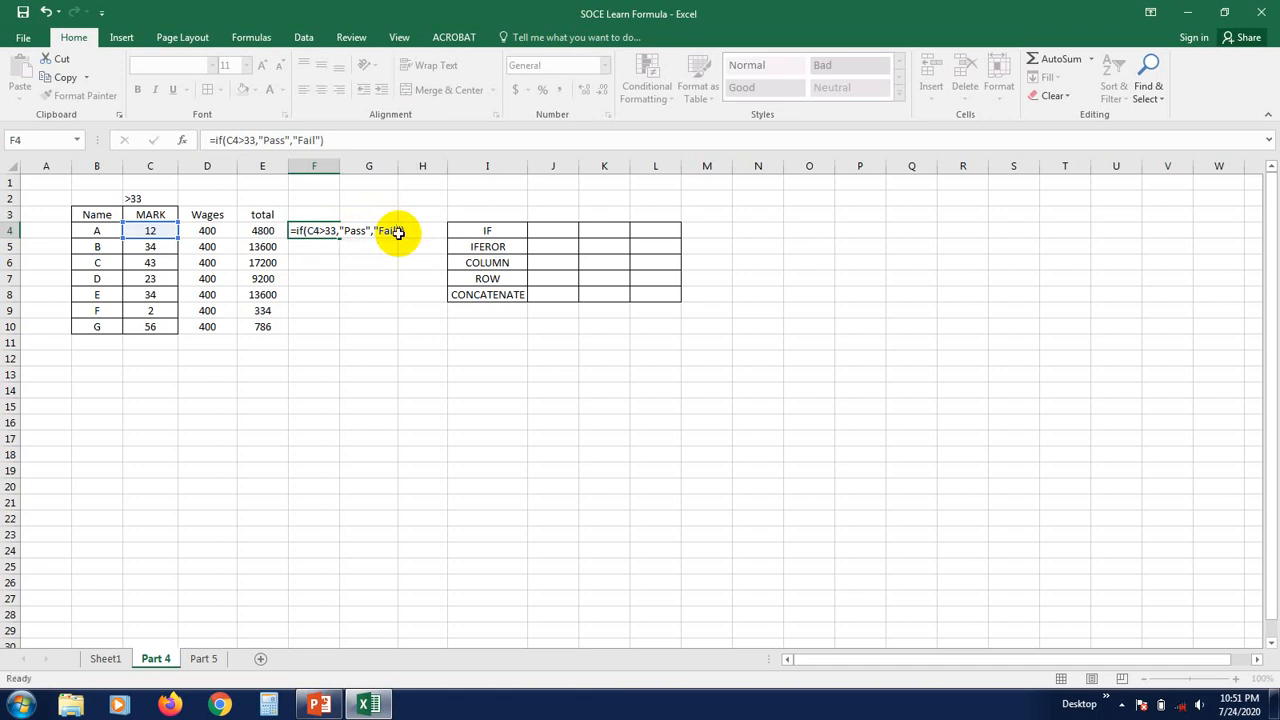
key(Return)
Fill the IF formula from F4 down through F10 for all the listed names
click(330, 325)
click(309, 230)
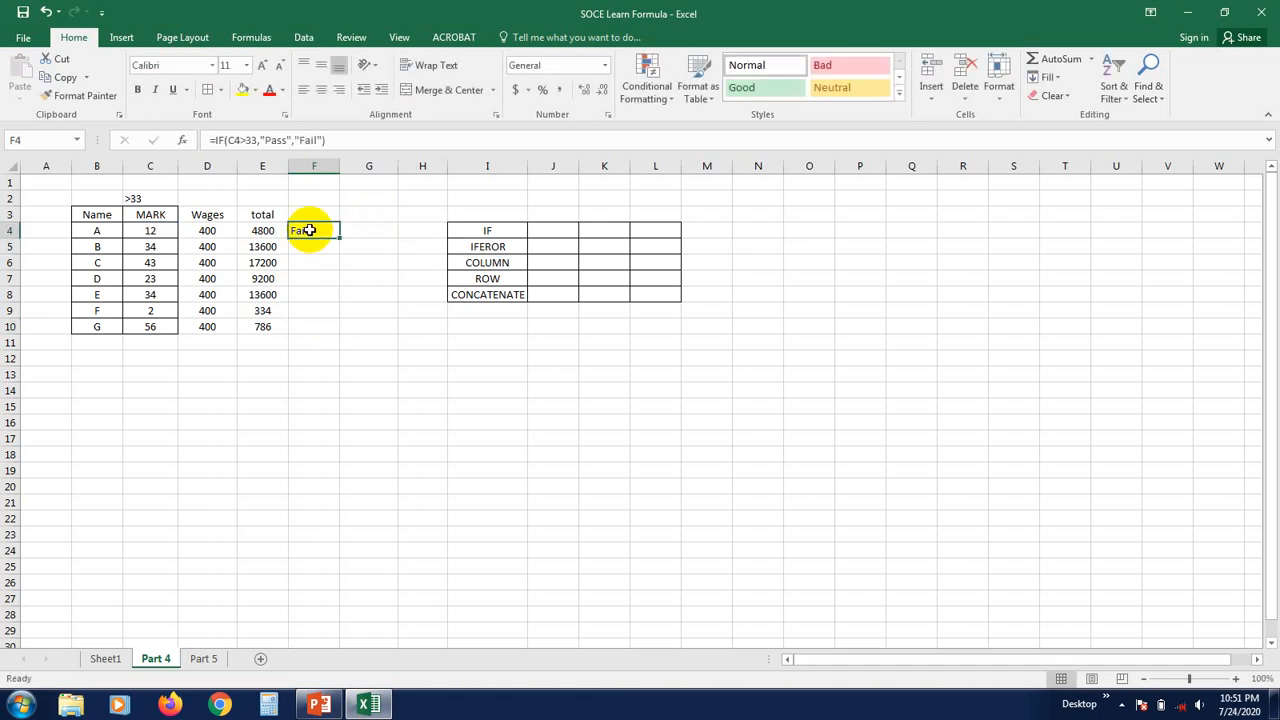
drag(316, 277, 318, 262)
click(315, 229)
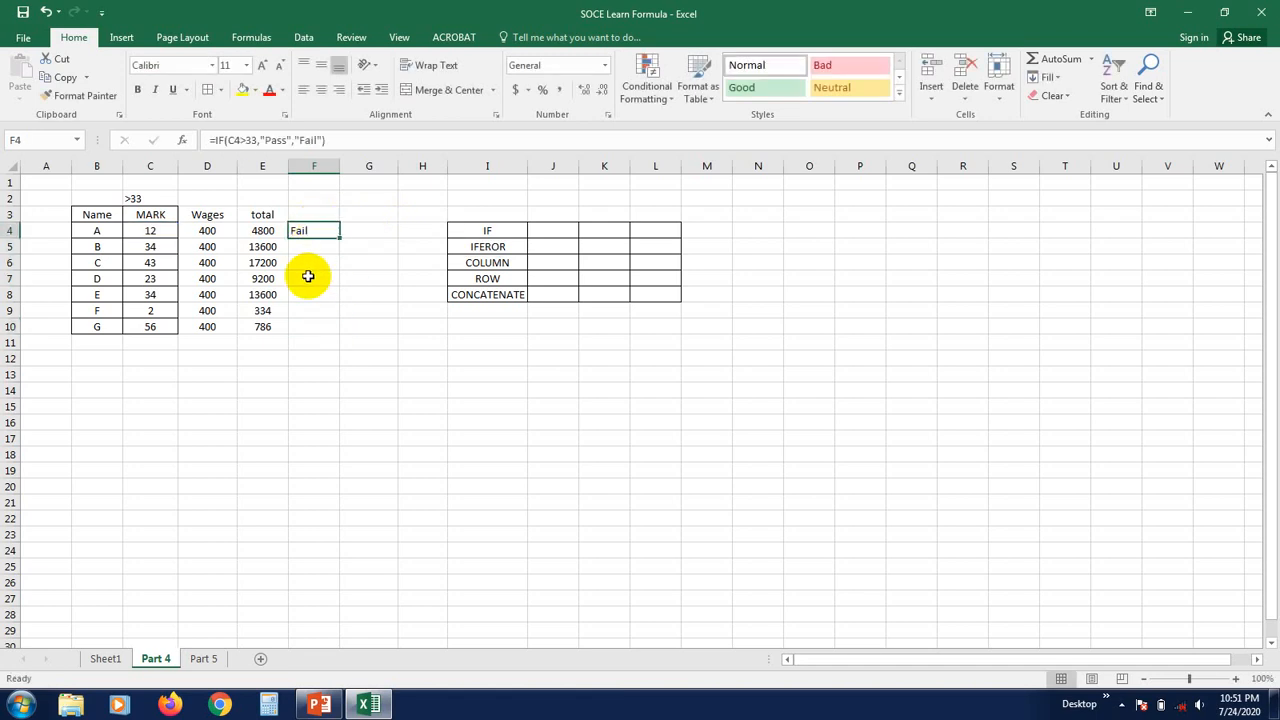
click(306, 274)
click(300, 229)
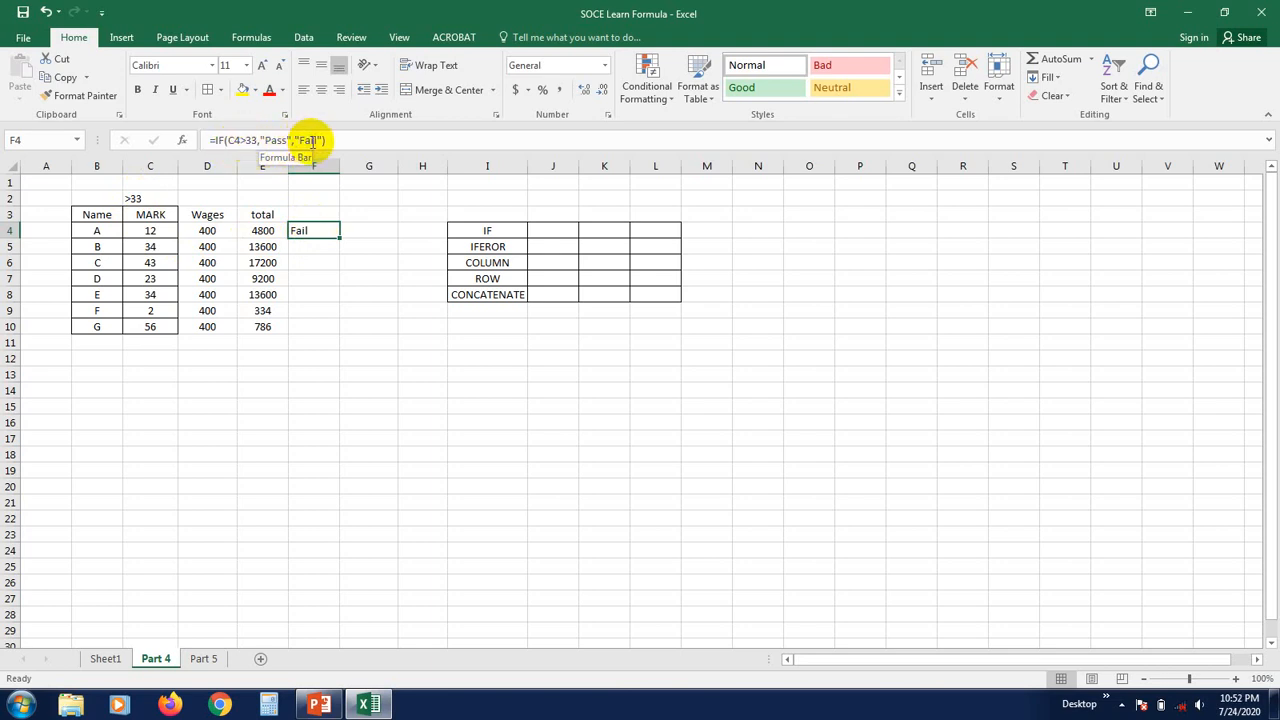
click(314, 276)
click(318, 230)
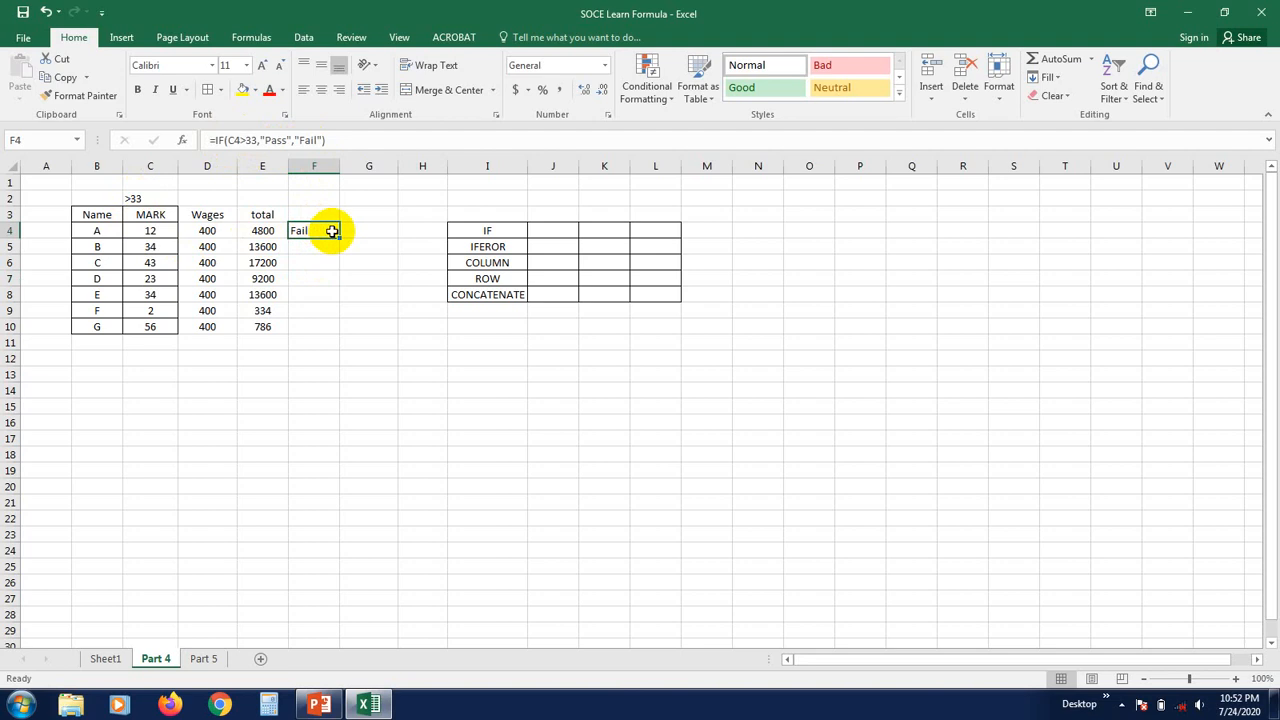
drag(340, 238, 339, 240)
drag(337, 295, 337, 335)
click(331, 390)
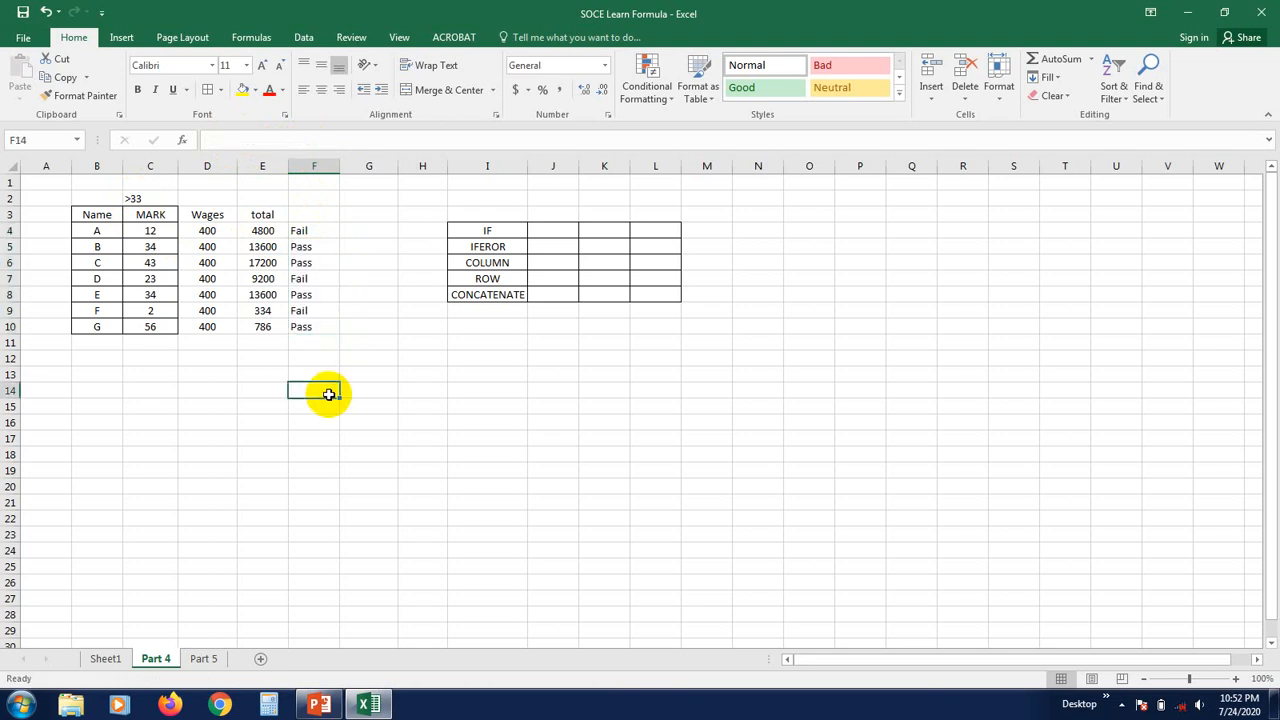
Check the marks in column C against the 33-mark criterion and the formula results in column F
click(300, 249)
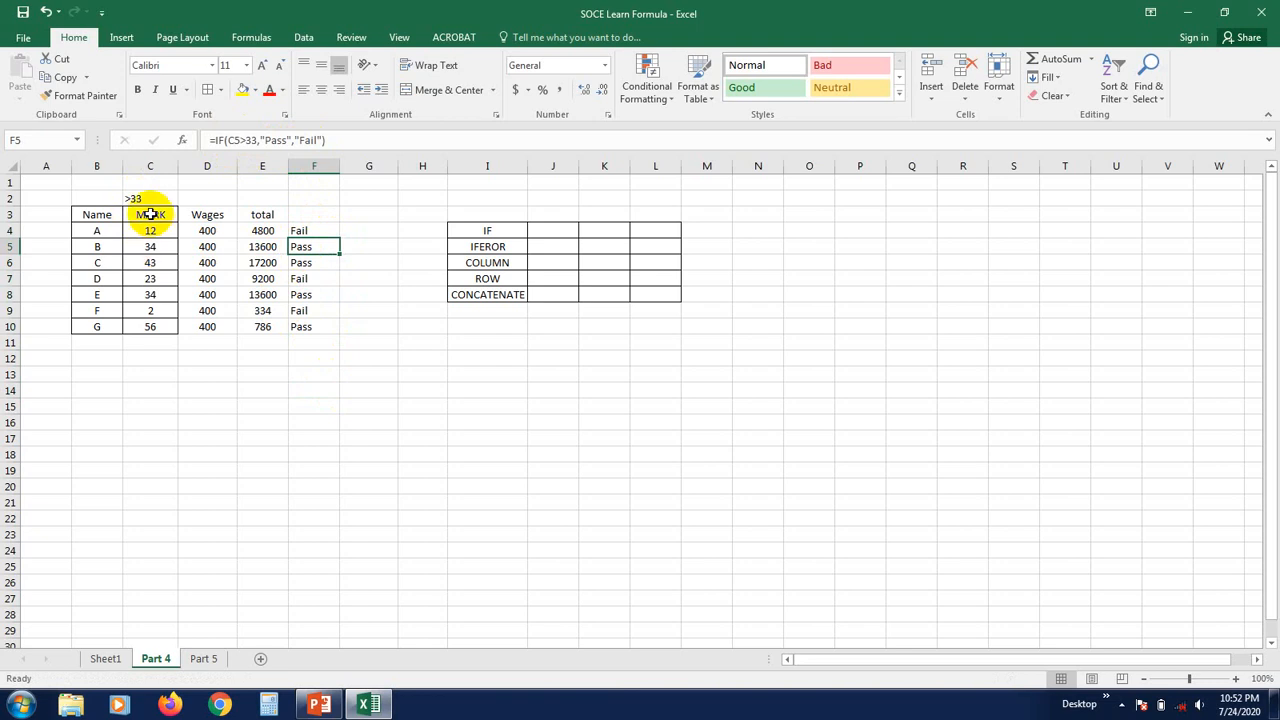
click(162, 262)
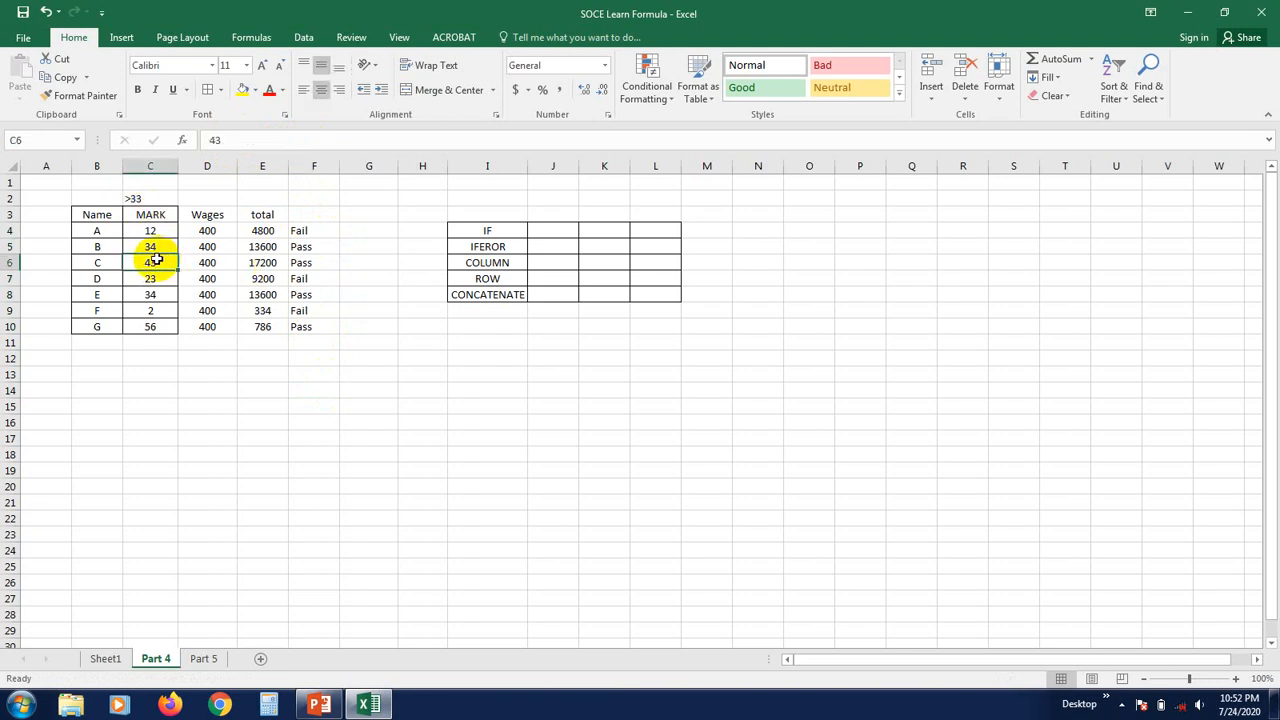
click(158, 278)
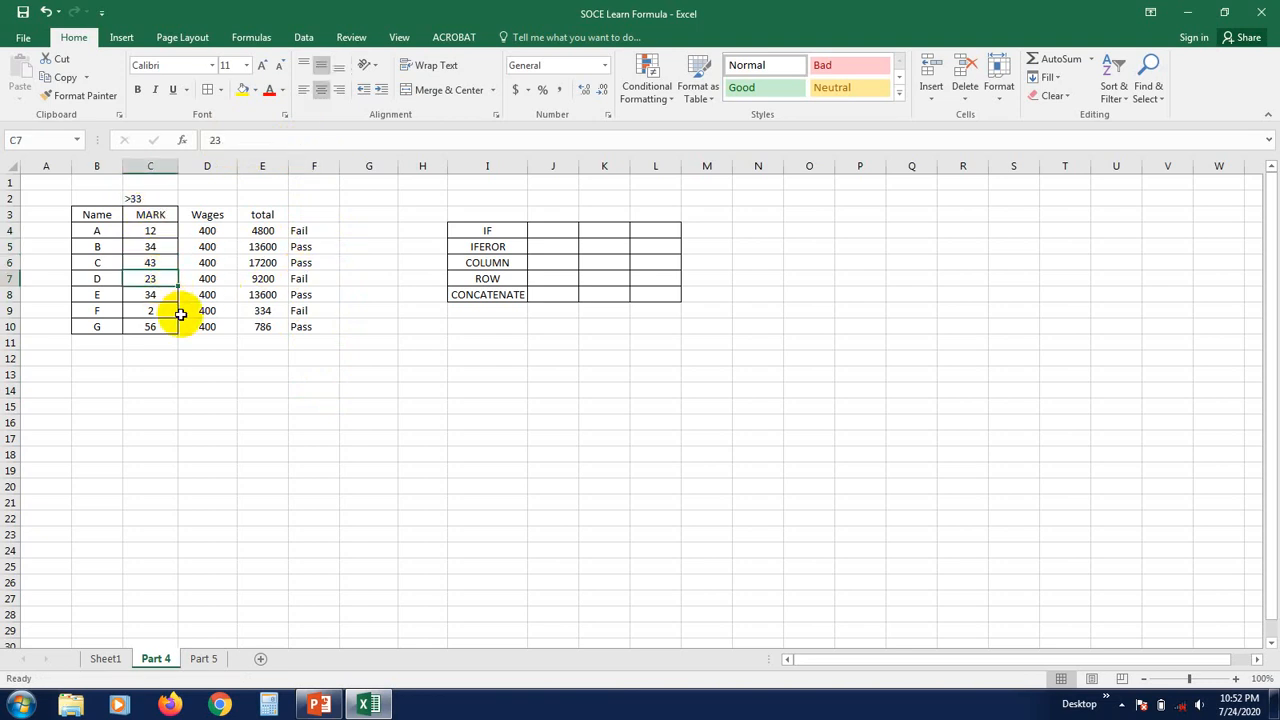
click(157, 297)
click(152, 311)
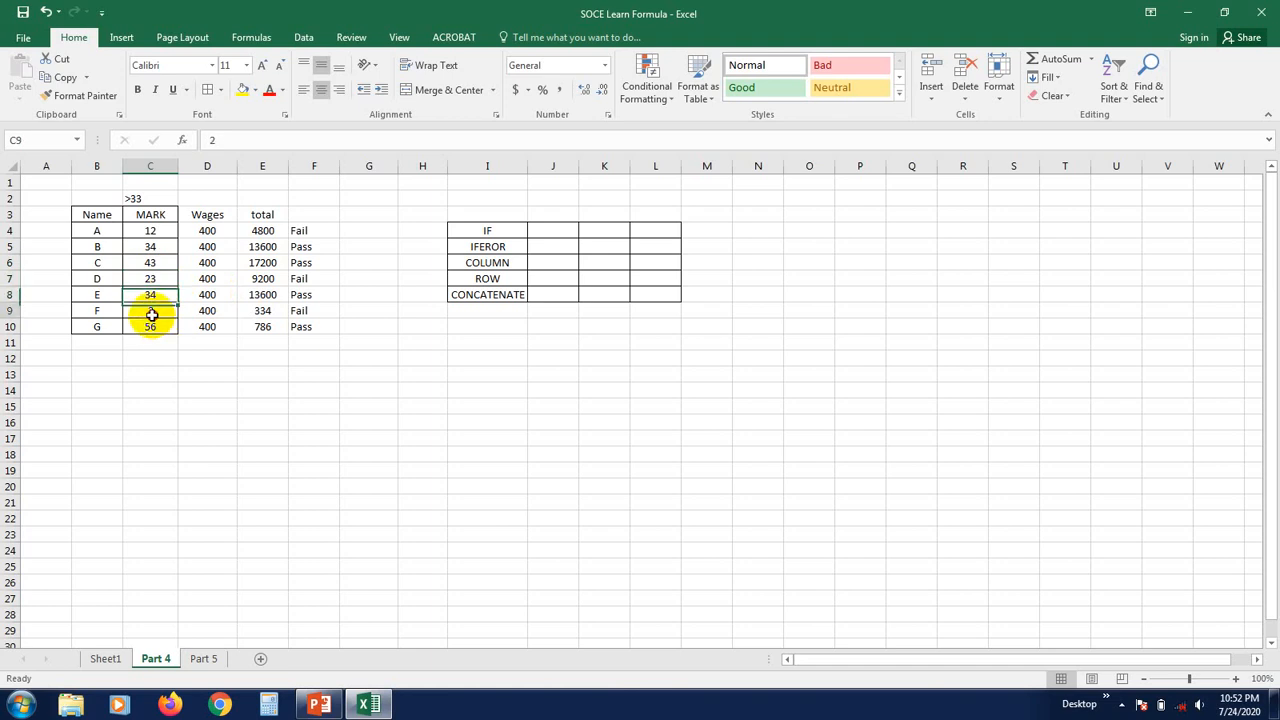
click(157, 327)
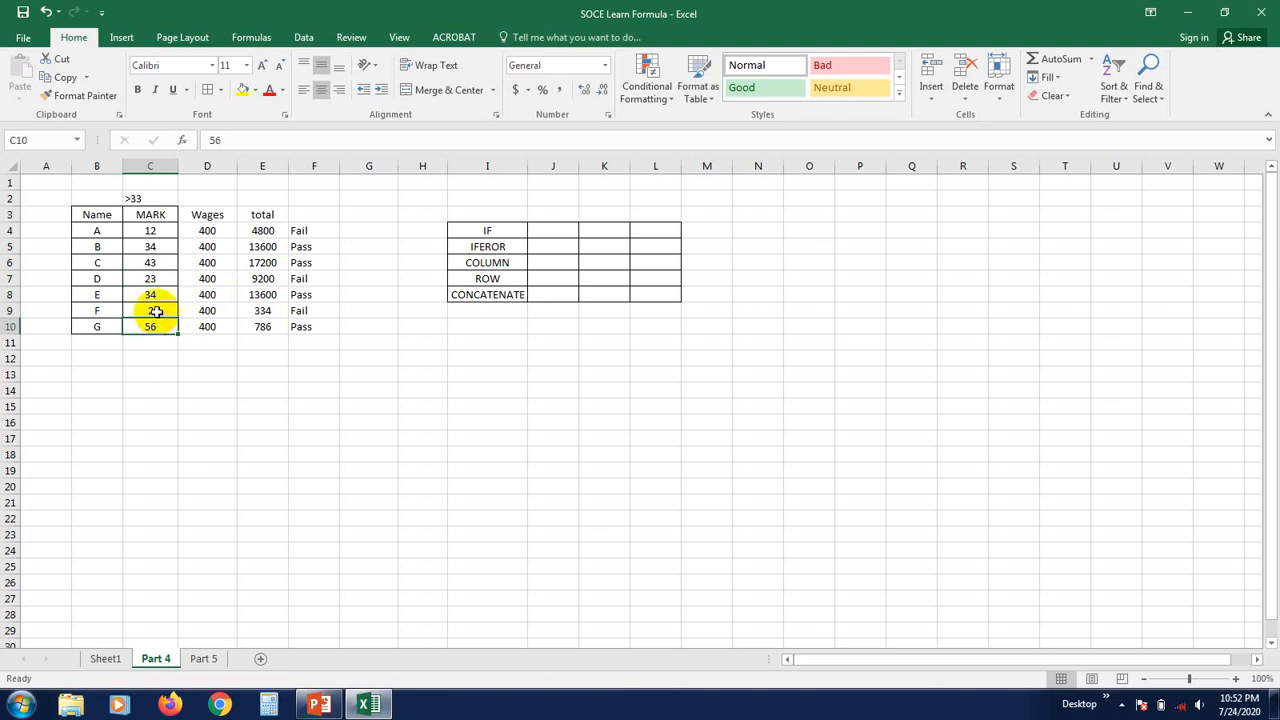
Set the mark for F in cell C9 to 42
click(155, 311)
text(42)
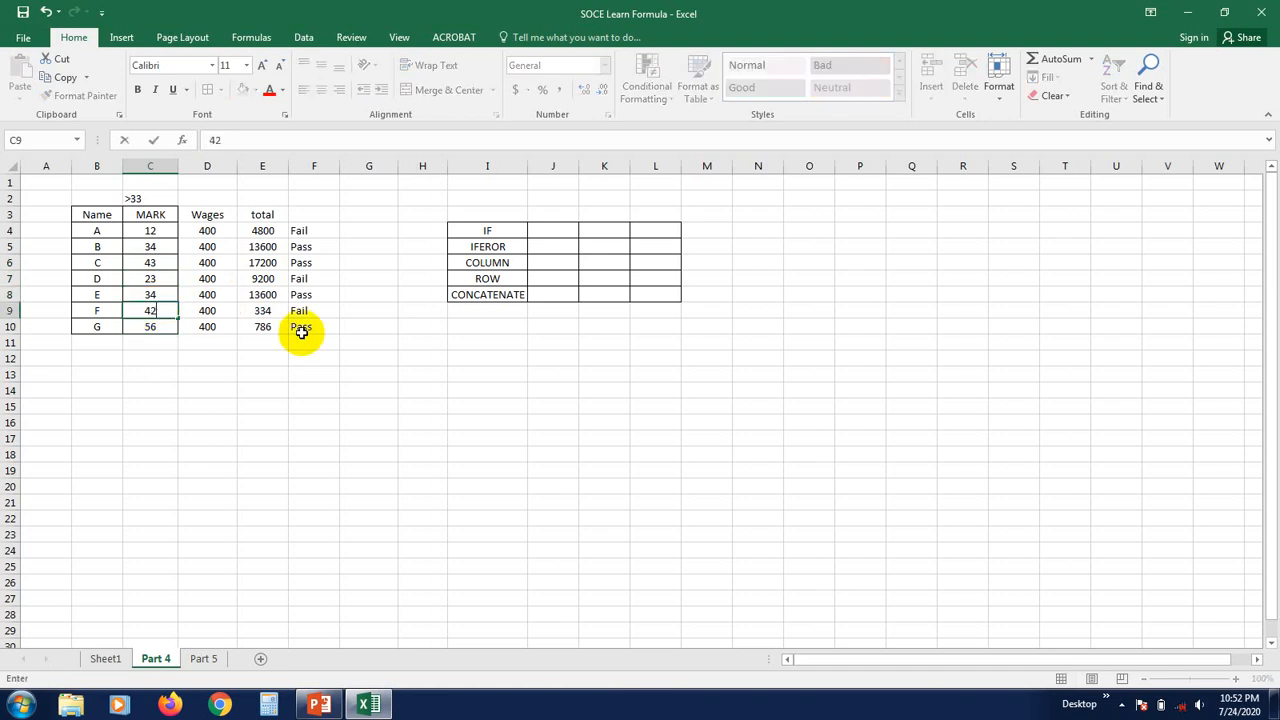
click(322, 376)
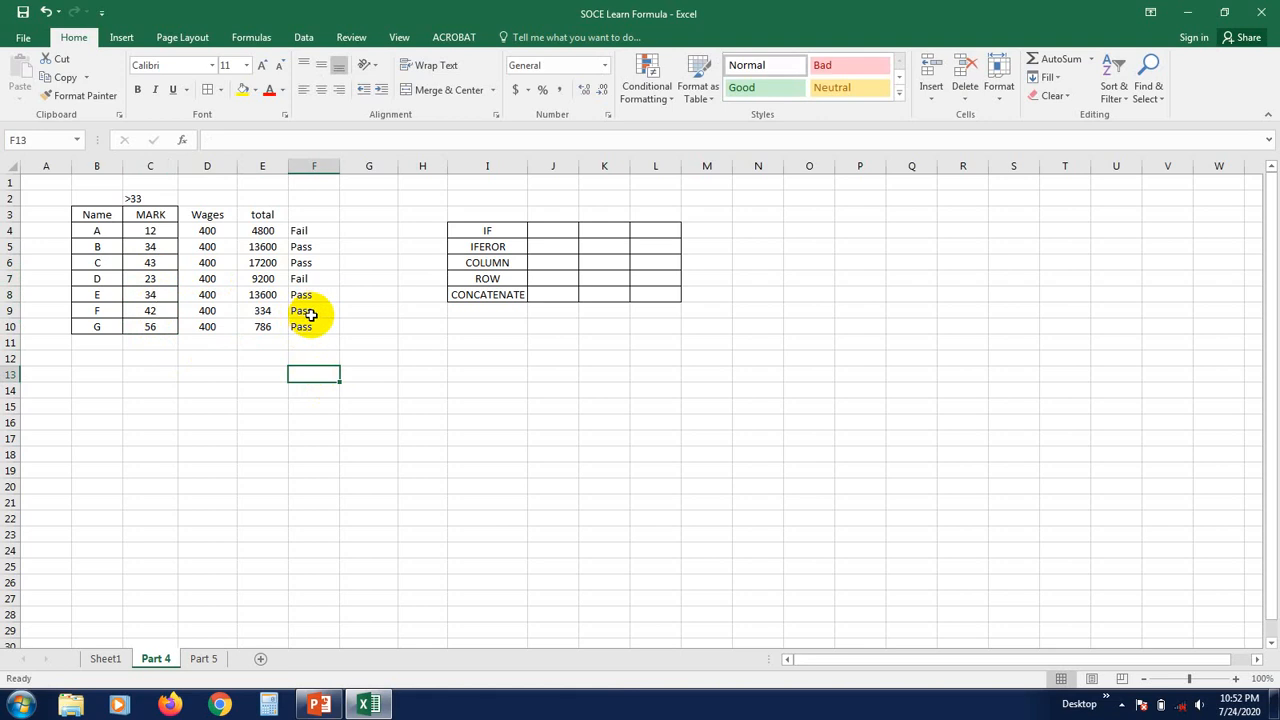
click(243, 433)
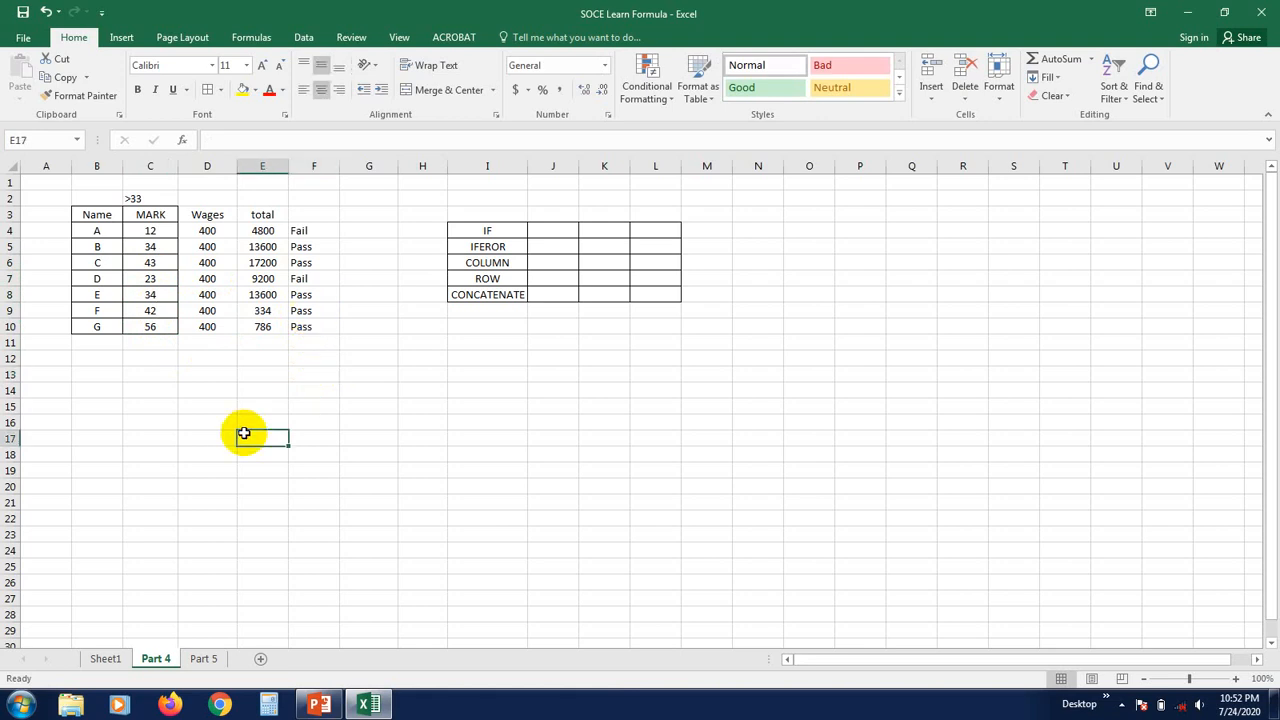
Review the logical test and the true and false results of the IF formula in cell F4
click(303, 235)
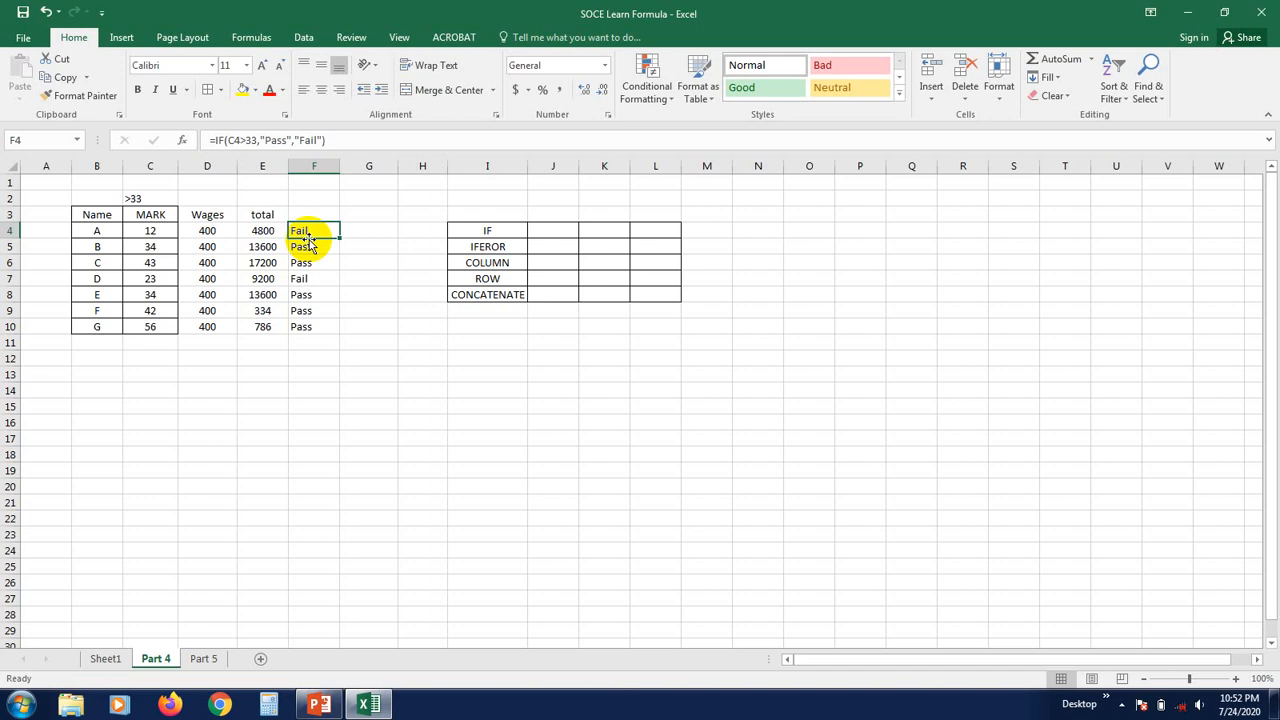
double_click(310, 231)
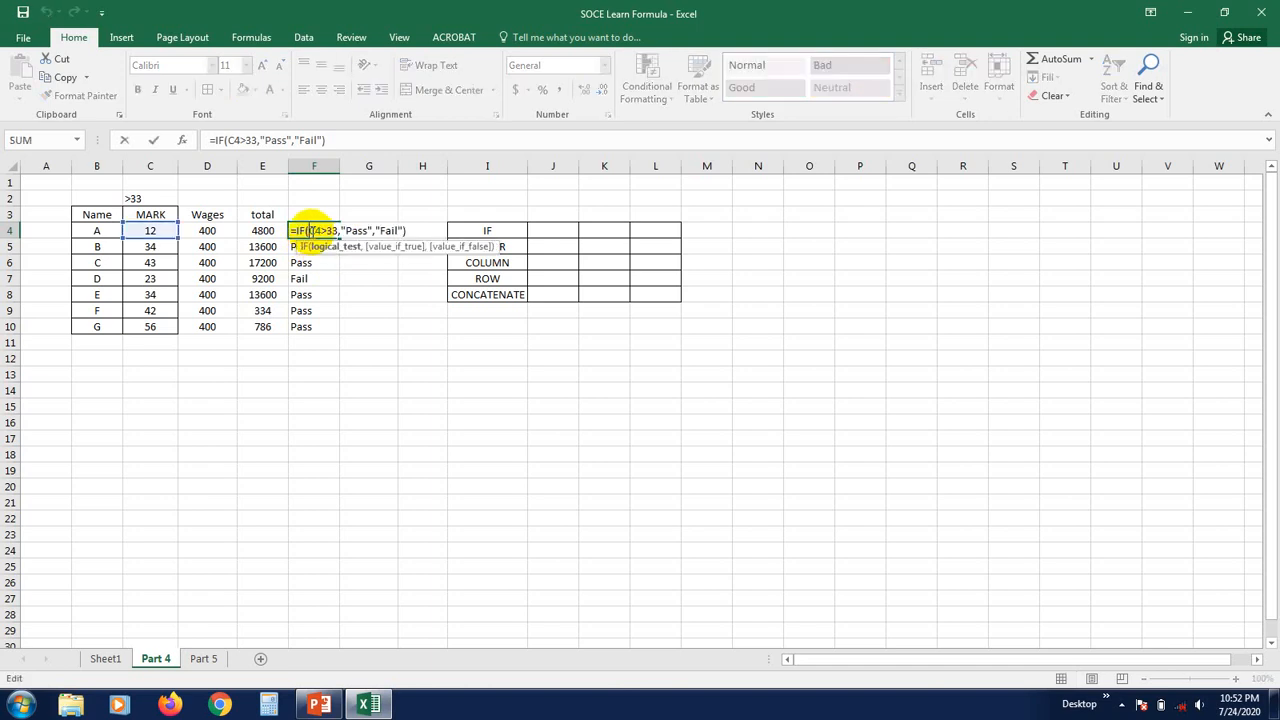
drag(310, 231, 338, 231)
click(315, 231)
drag(317, 231, 340, 231)
click(410, 230)
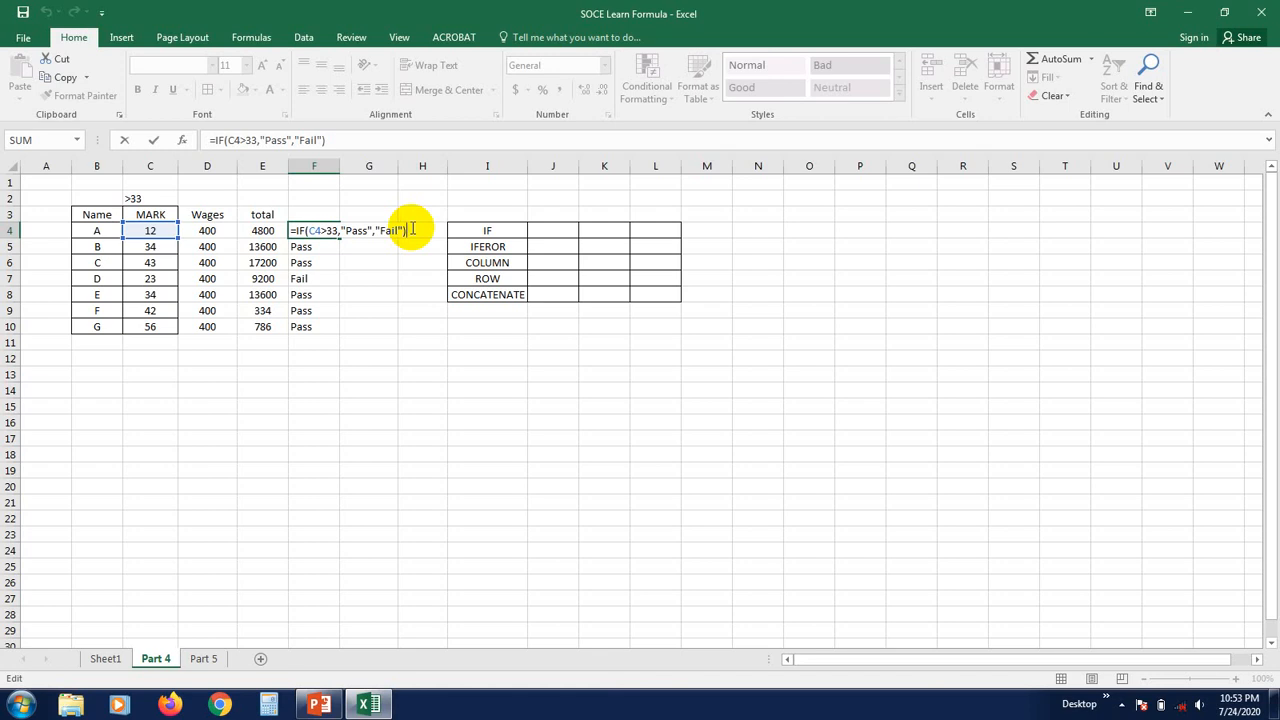
key(Return)
click(372, 326)
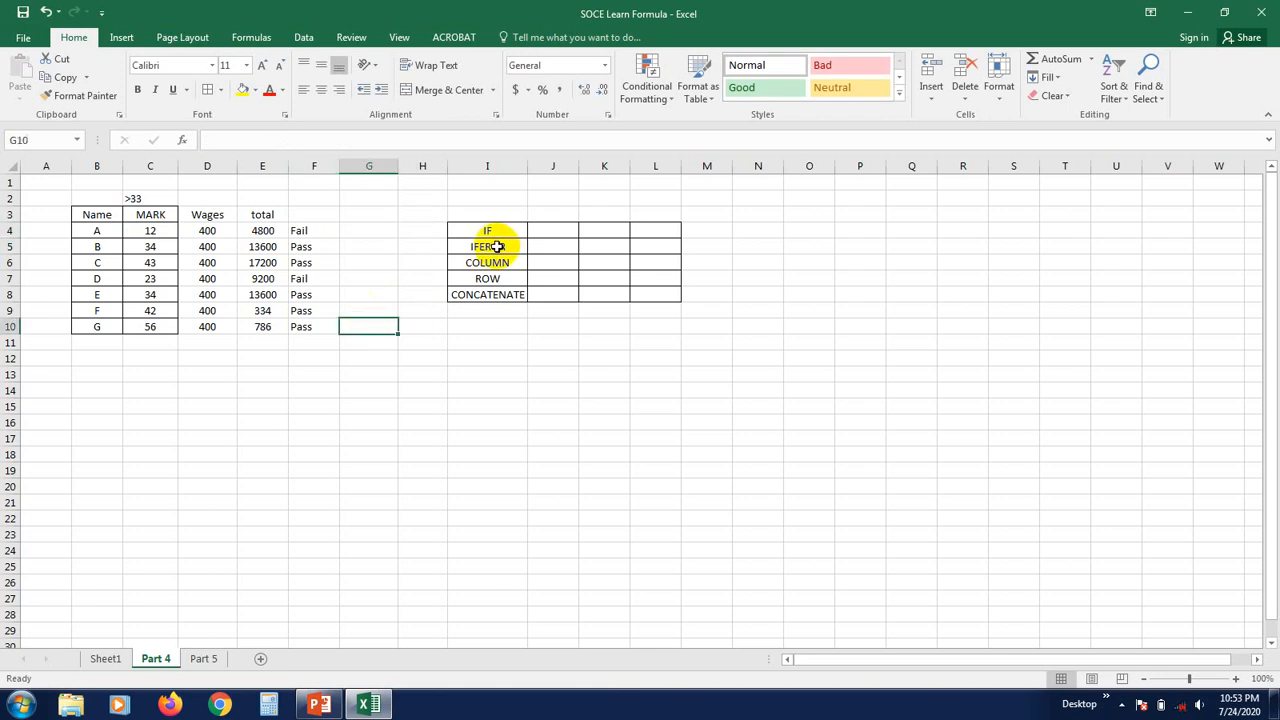
Test the IF formula with text by entering "a" as the mark for A in cell C4
click(147, 230)
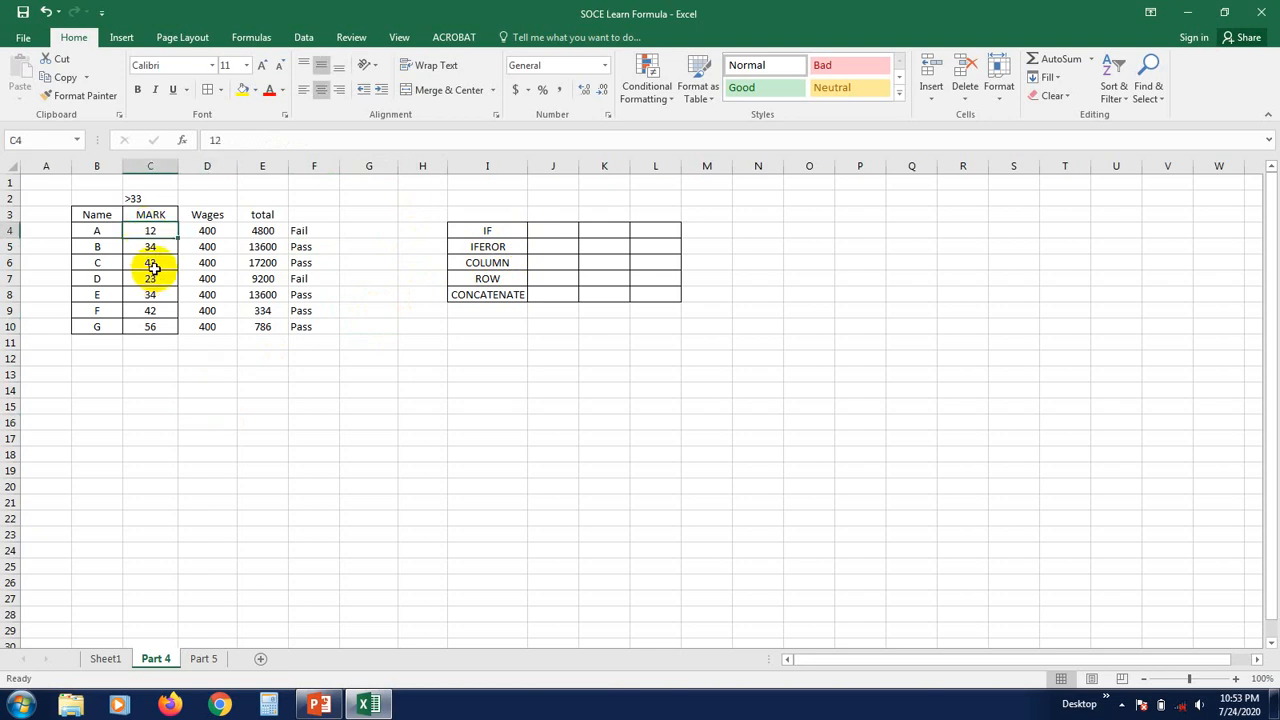
text(a)
click(181, 389)
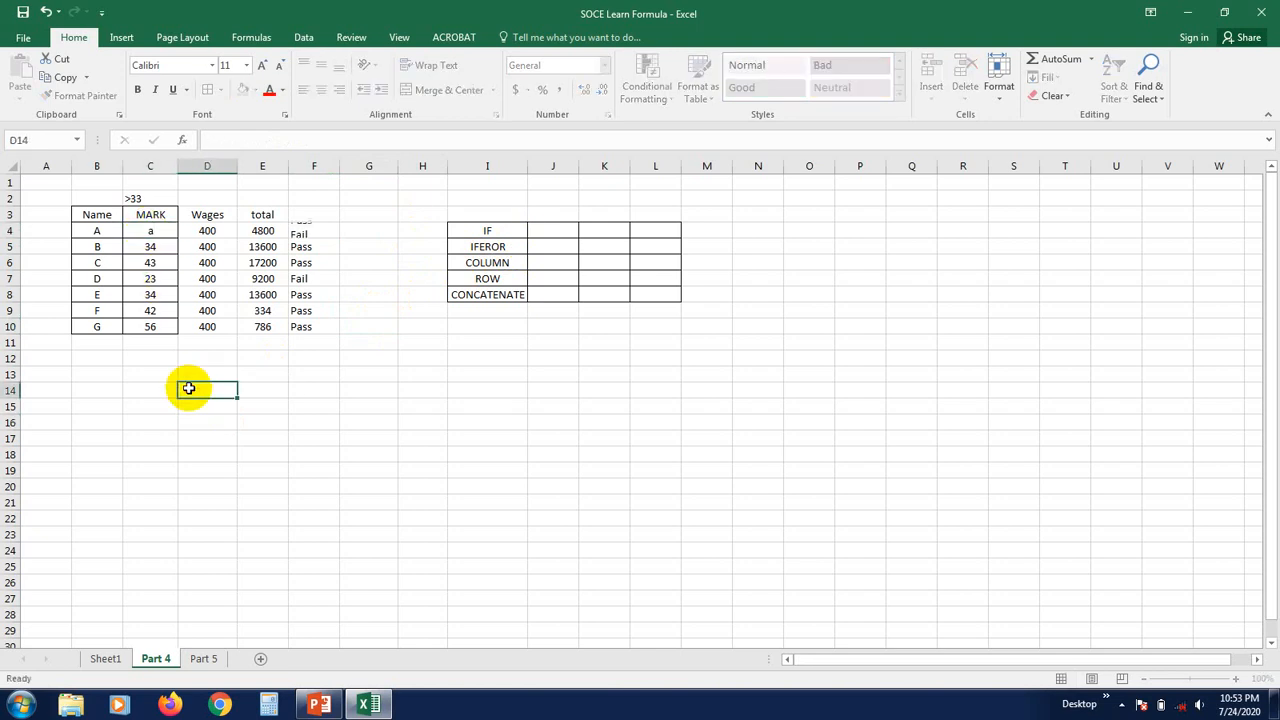
click(157, 231)
double_click(160, 232)
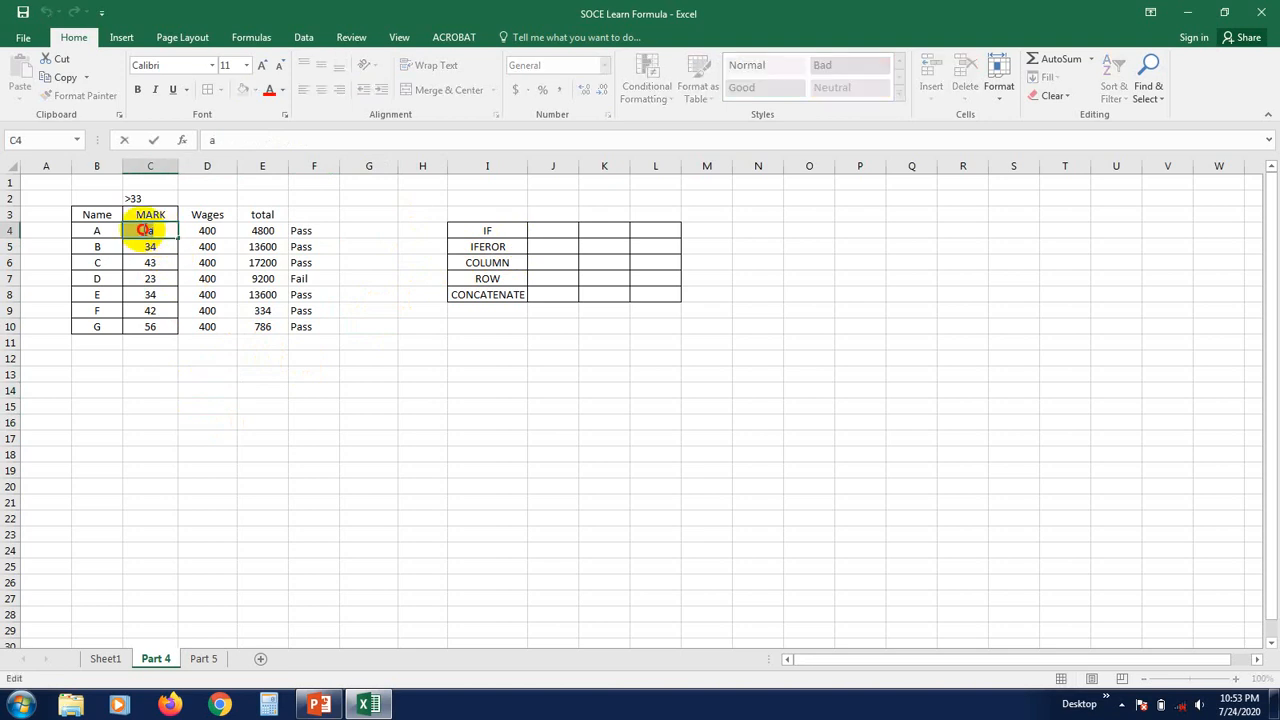
double_click(145, 230)
click(128, 468)
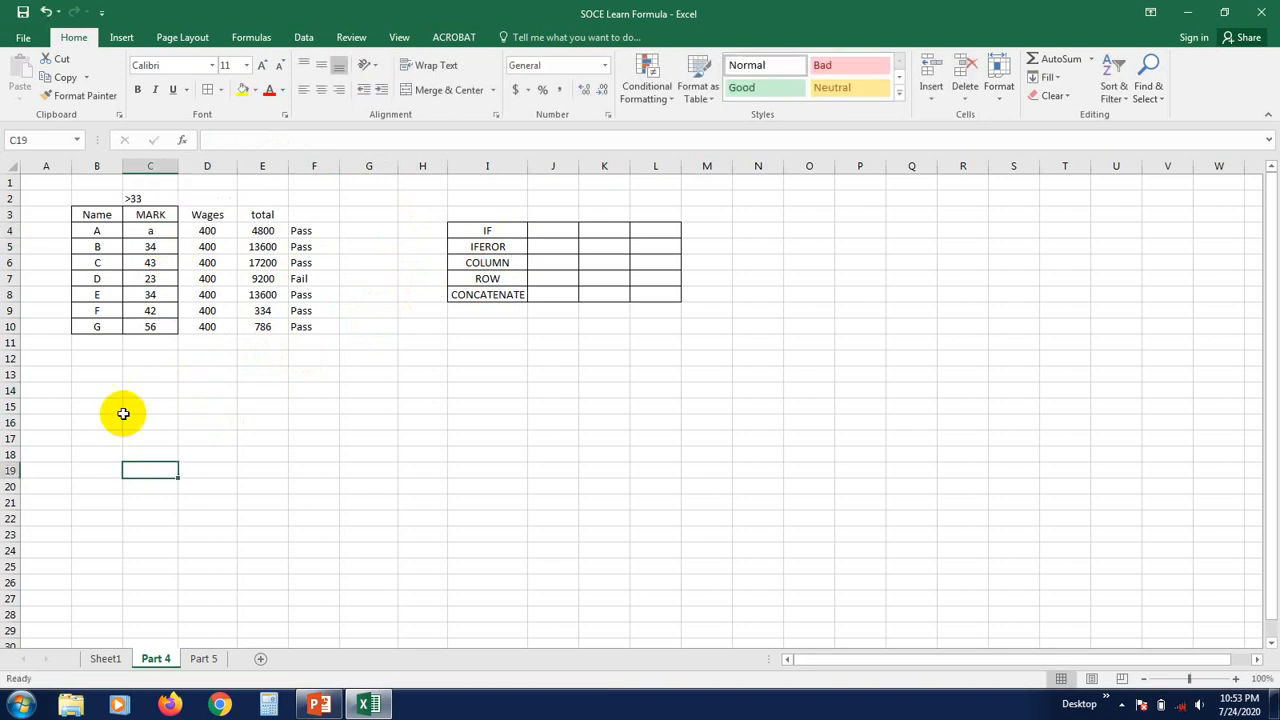
Replace the mark in cell C4 with the text "sdfa" and extend it to "sdfaasd22"
click(150, 231)
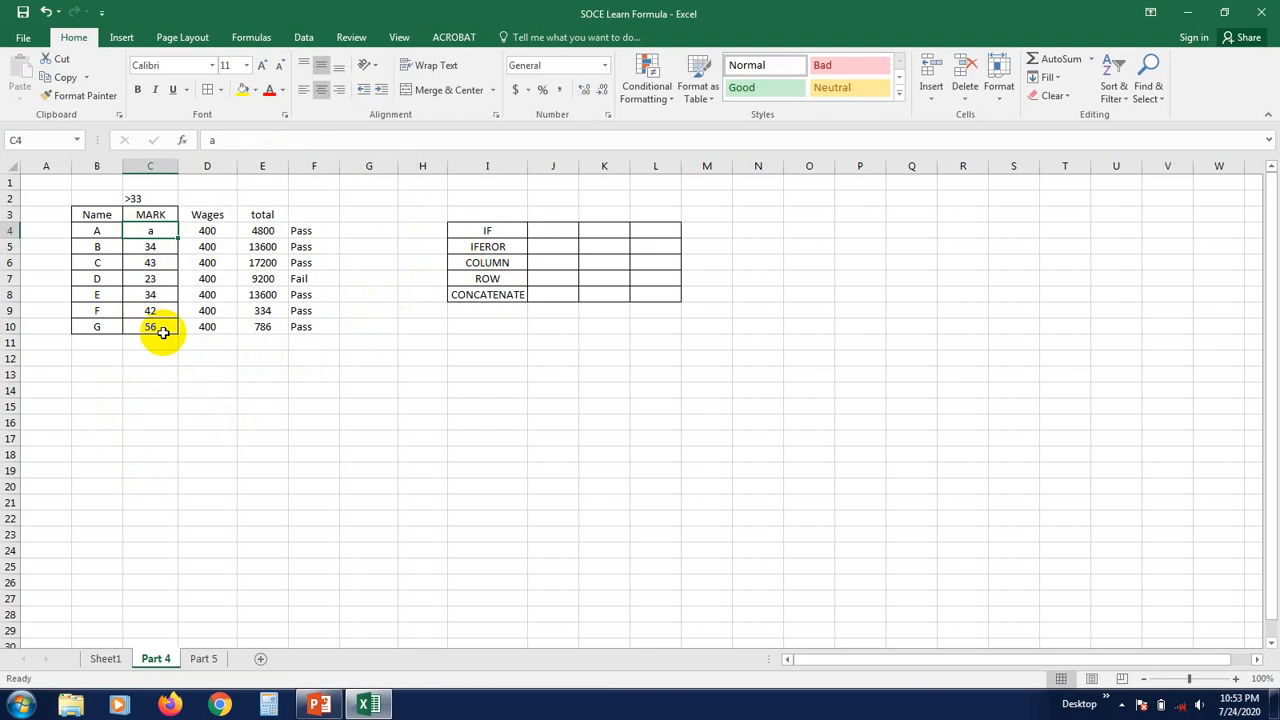
text(sdfa)
click(200, 449)
click(163, 230)
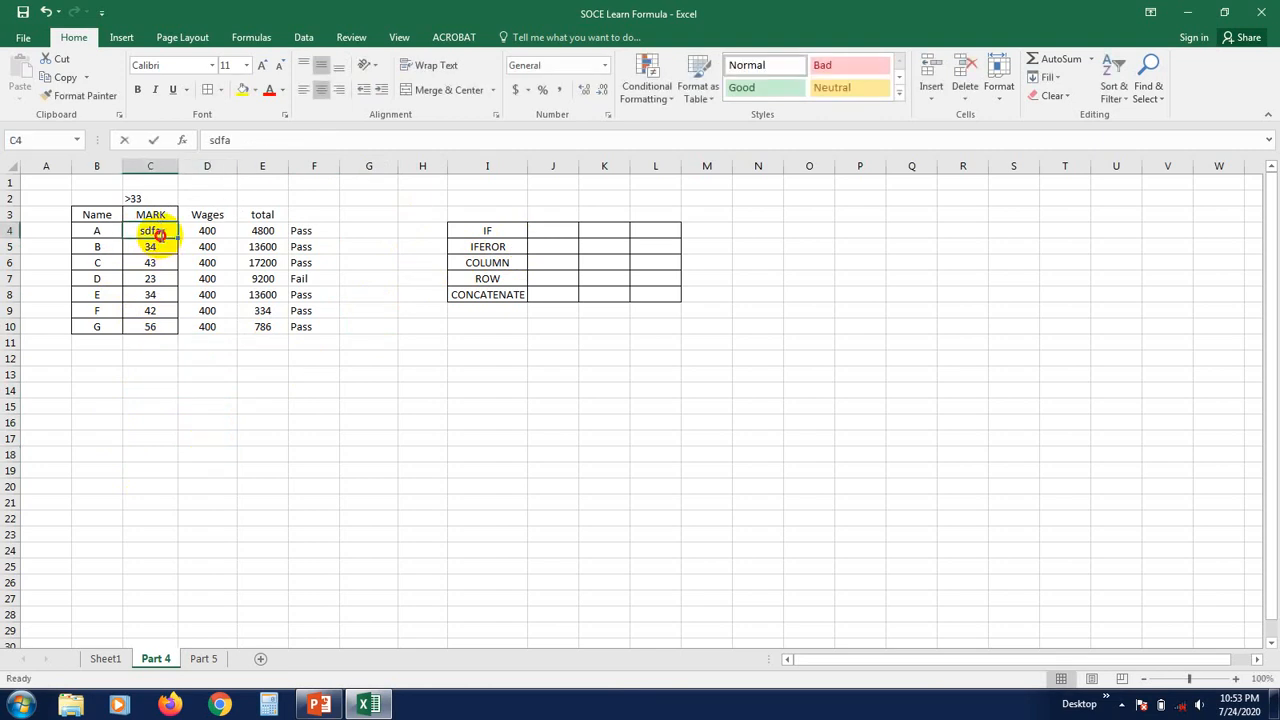
double_click(167, 231)
text(asd22)
click(214, 449)
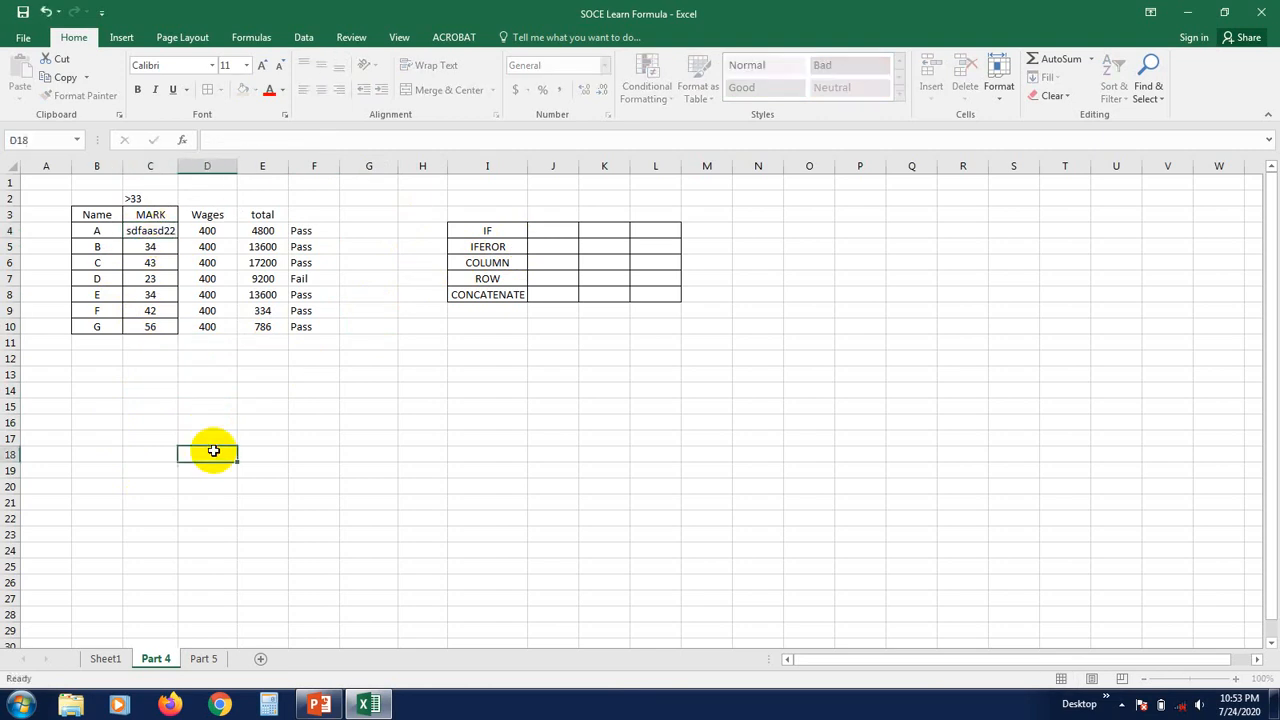
Clear the text from cell C4 and set the mark for A to 43
click(171, 231)
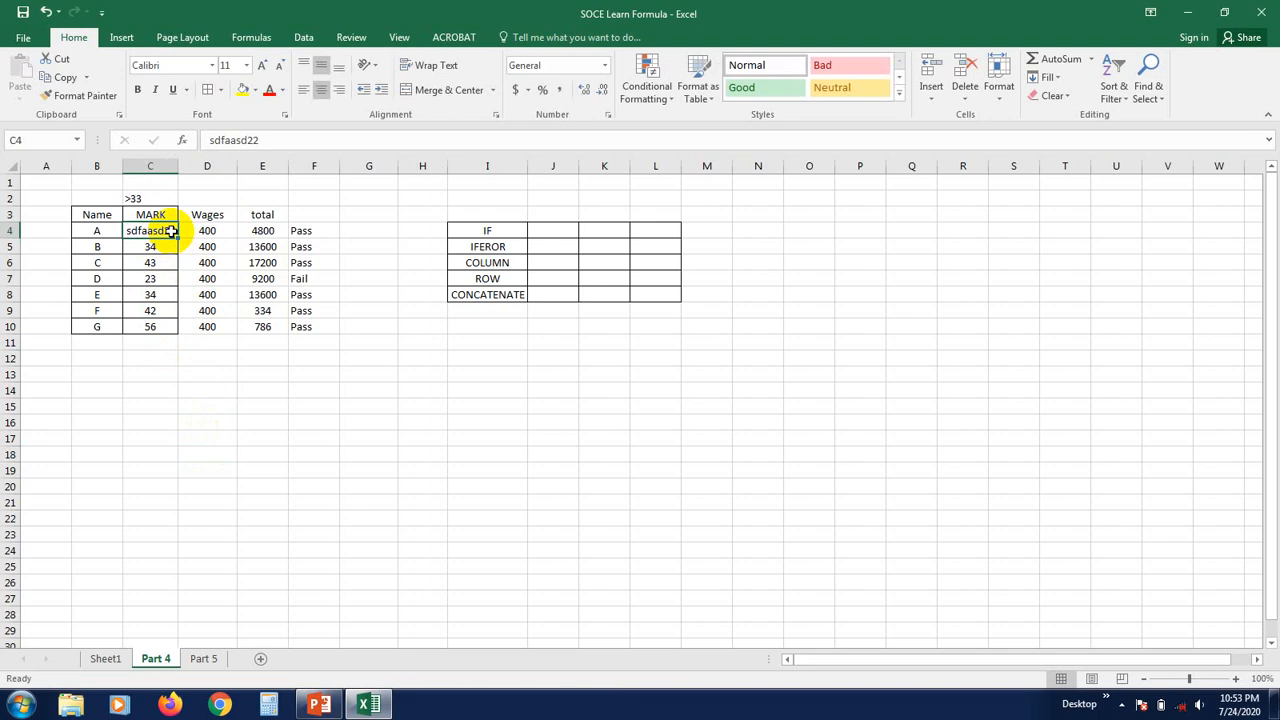
key(Delete)
click(185, 343)
click(166, 230)
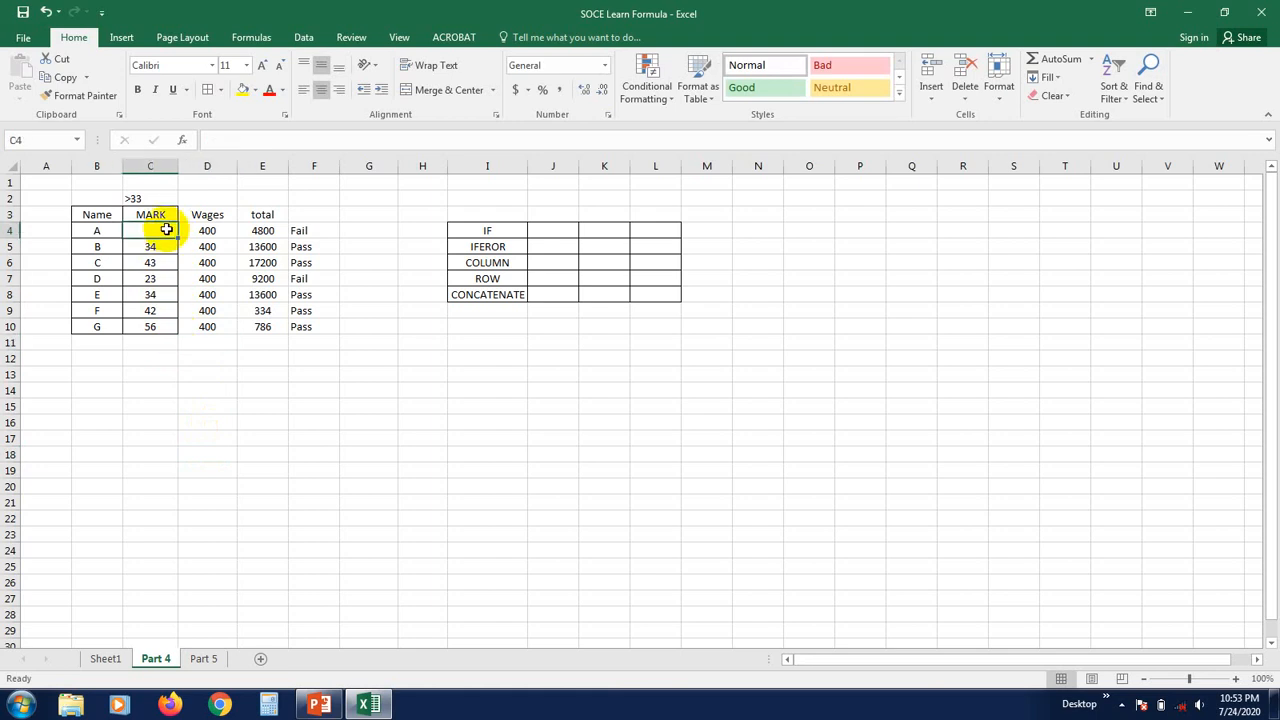
text(43)
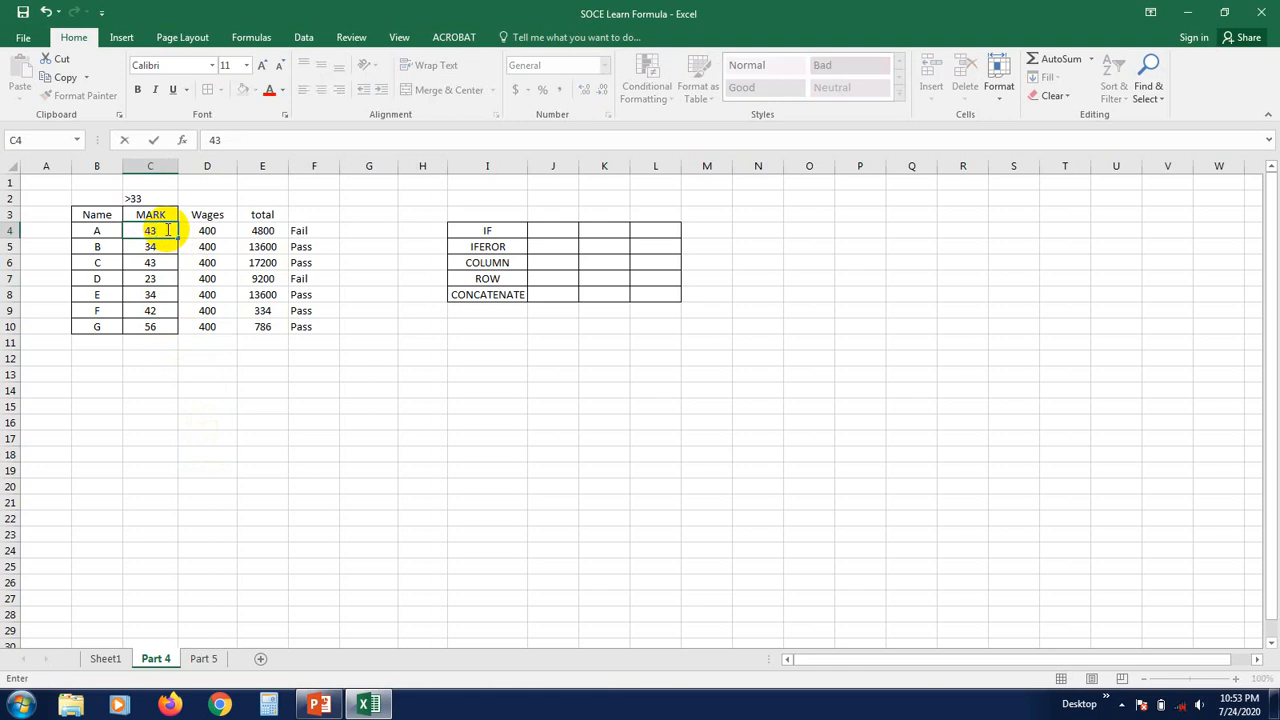
click(182, 423)
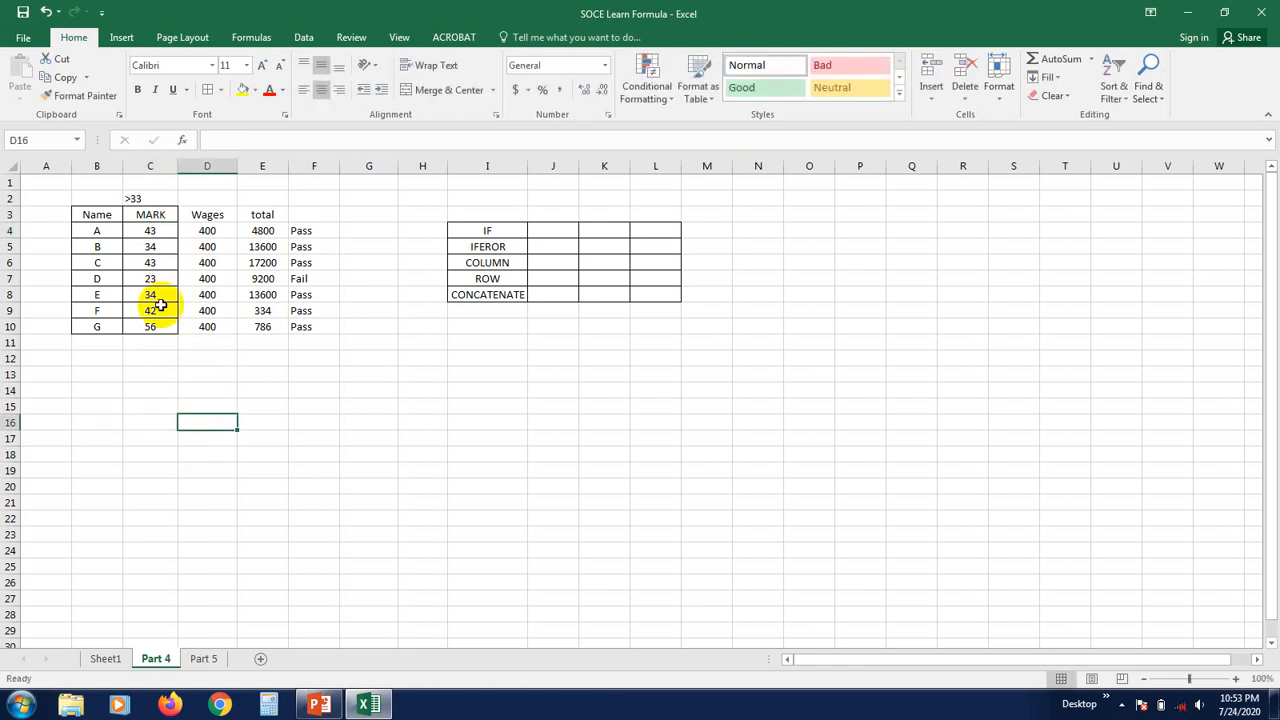
click(175, 375)
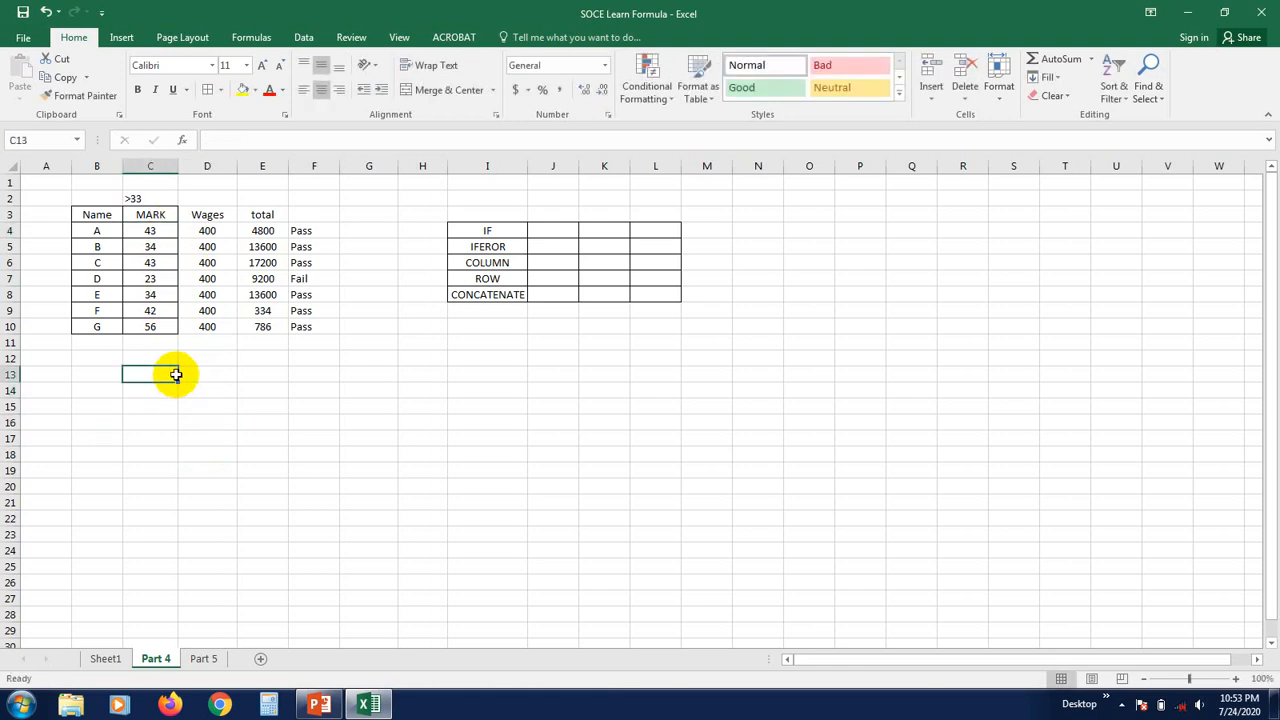
click(210, 378)
click(297, 373)
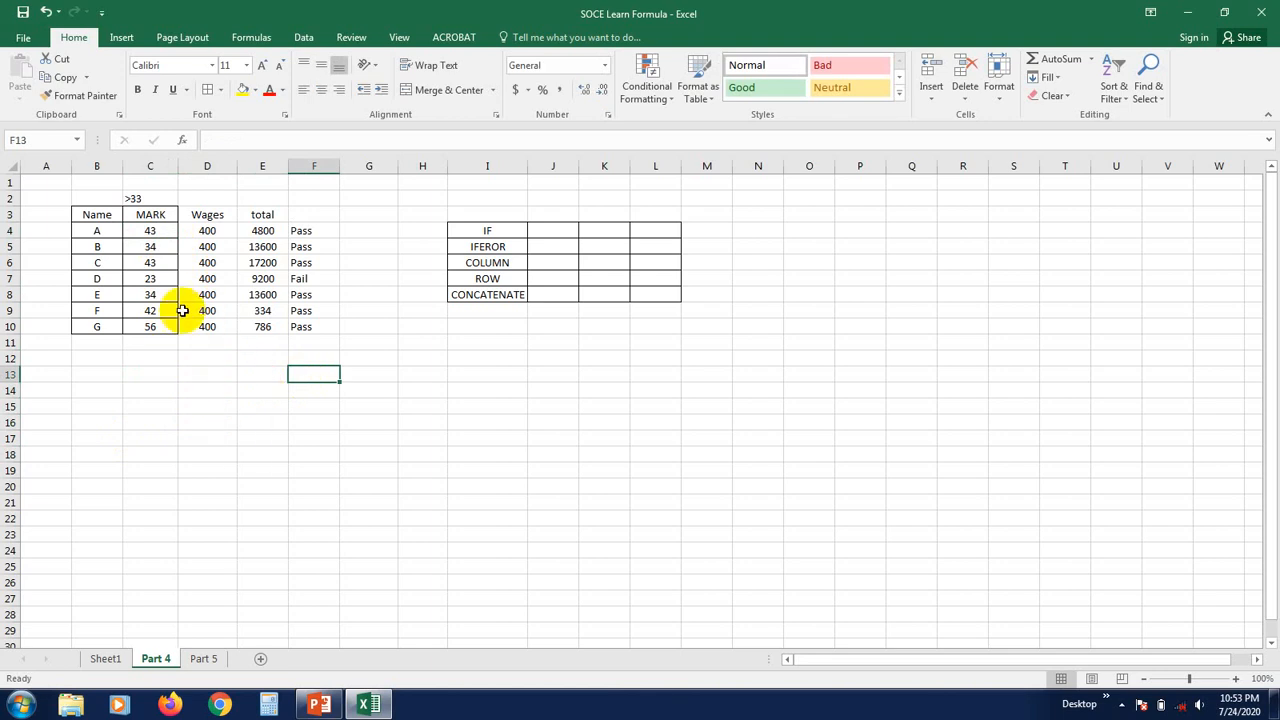
Enter 12 in cell D13 and 10 in cell D14 below the marks table
click(207, 382)
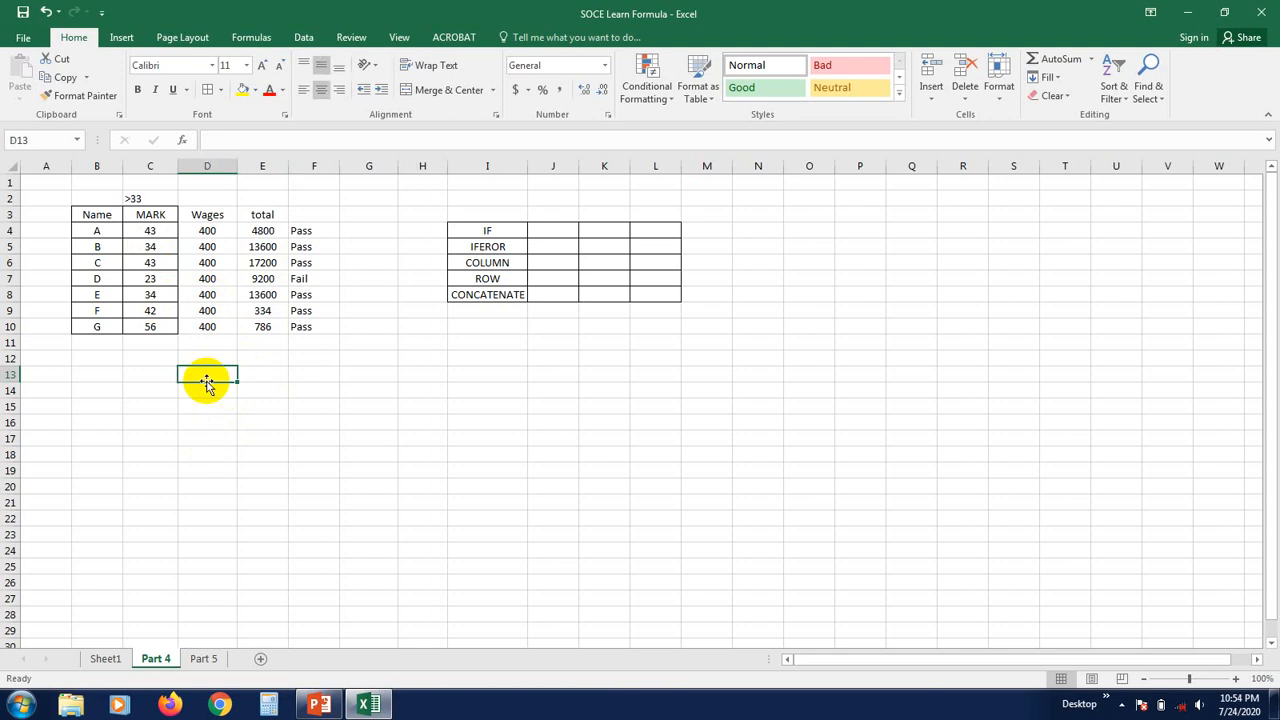
text(12)
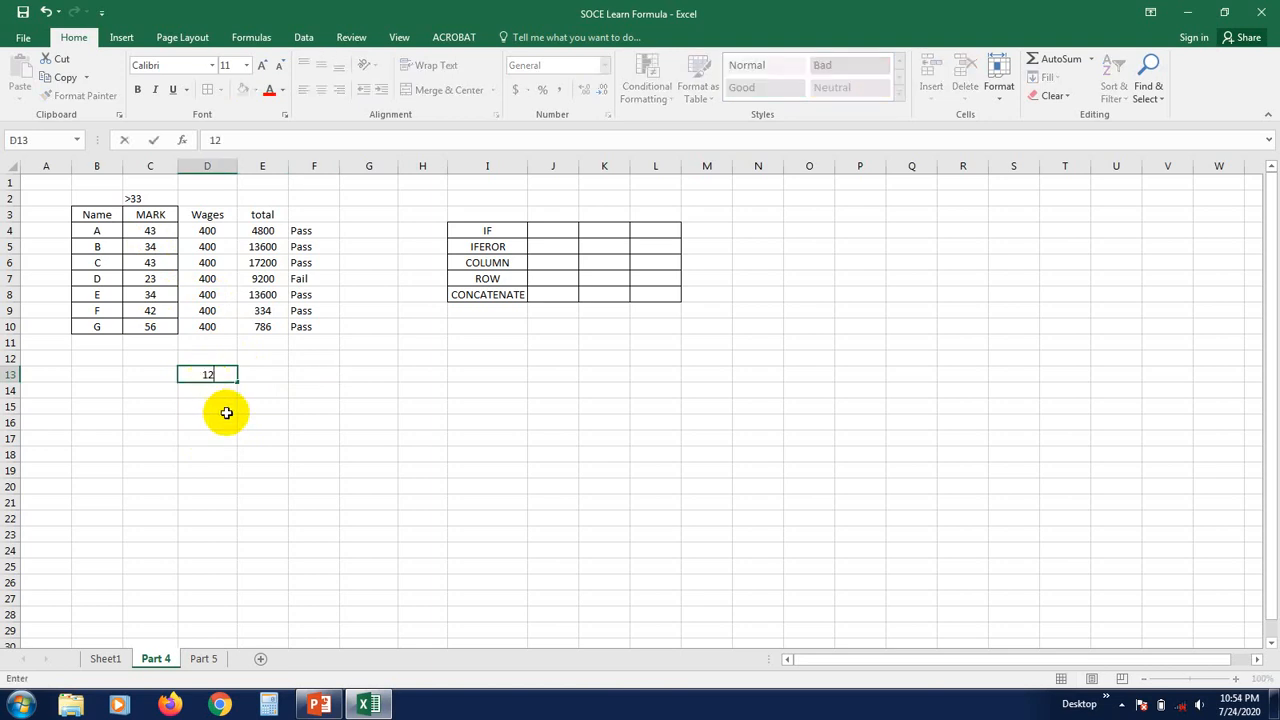
click(216, 438)
click(210, 396)
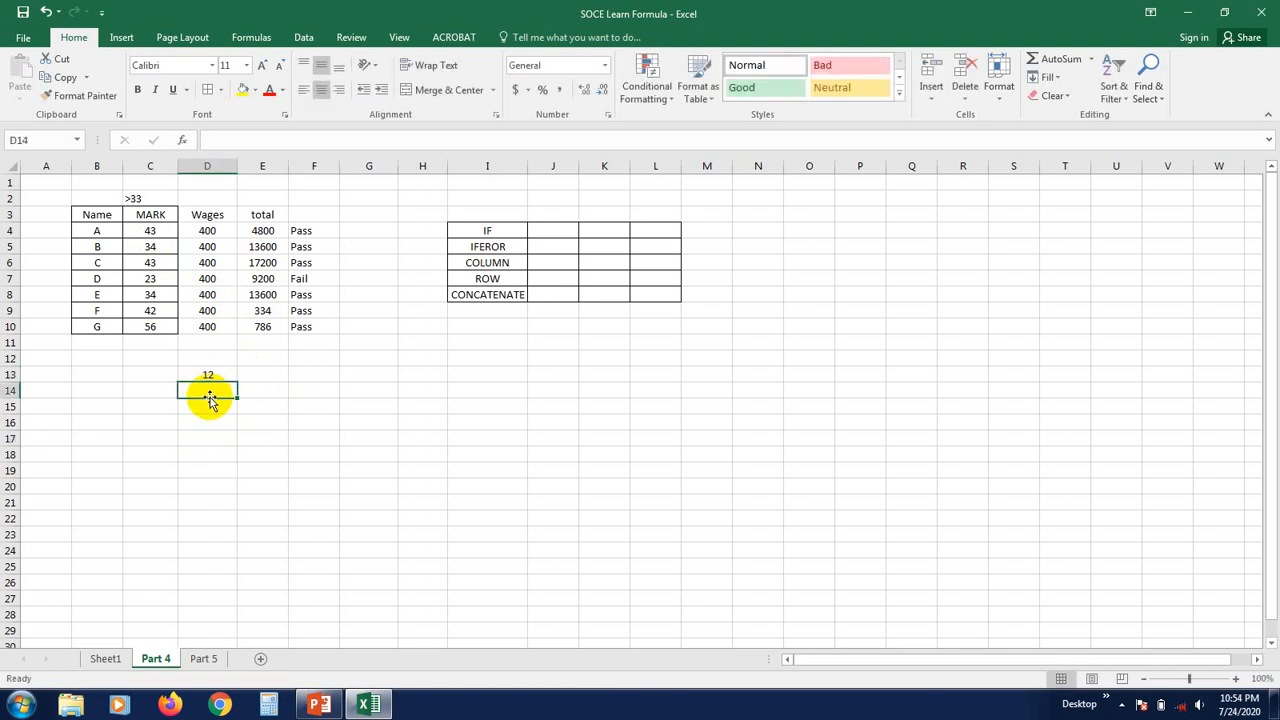
text(10)
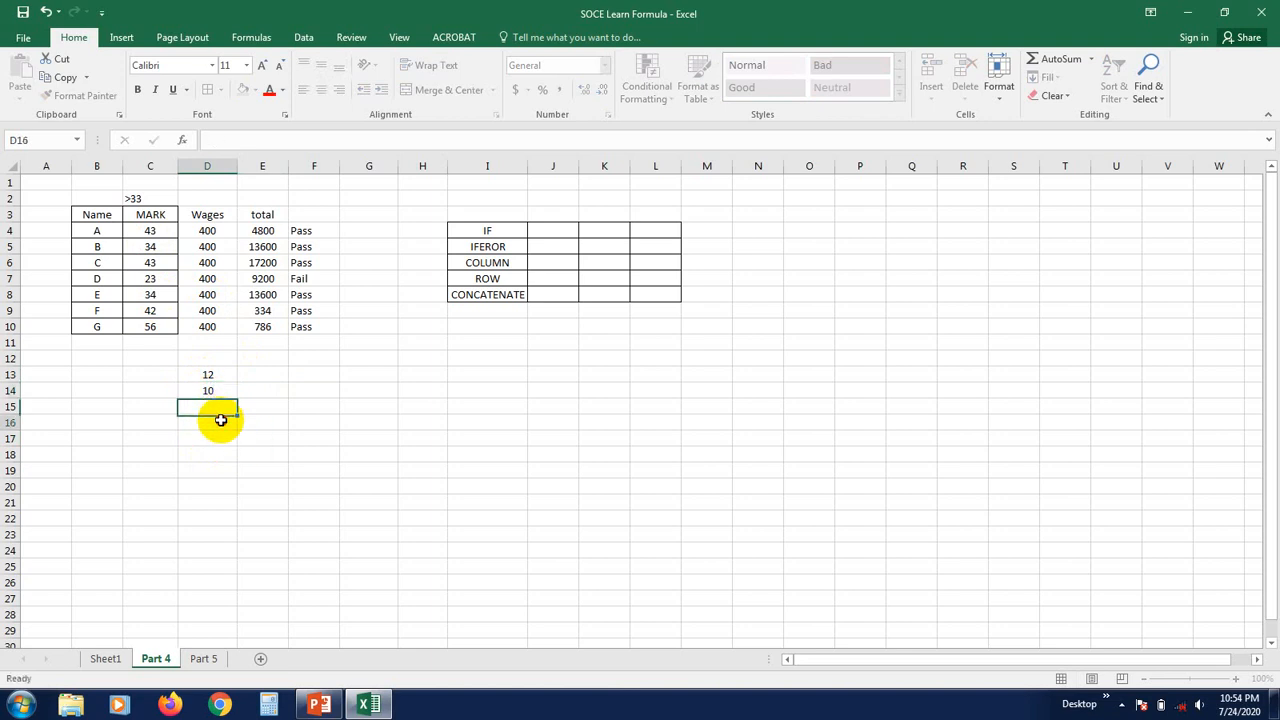
click(217, 420)
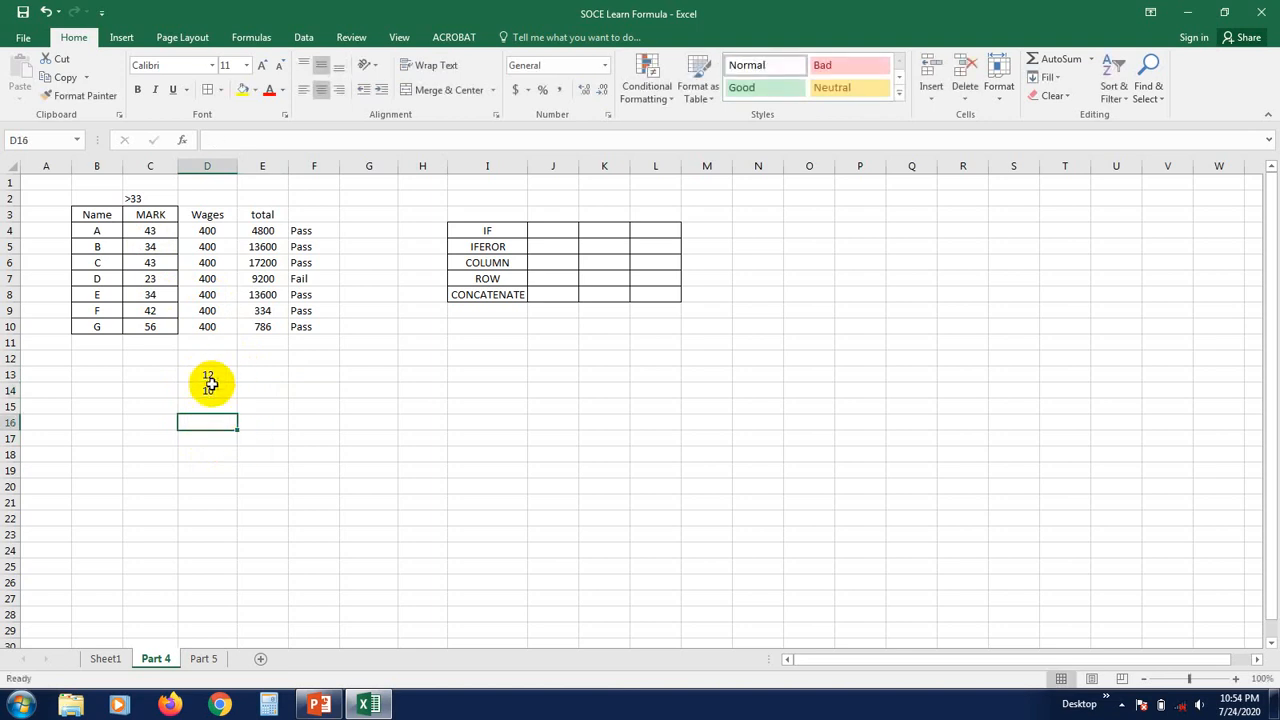
Divide D13 by D14 in cell D15 with the formula =(D13/D14)
click(217, 404)
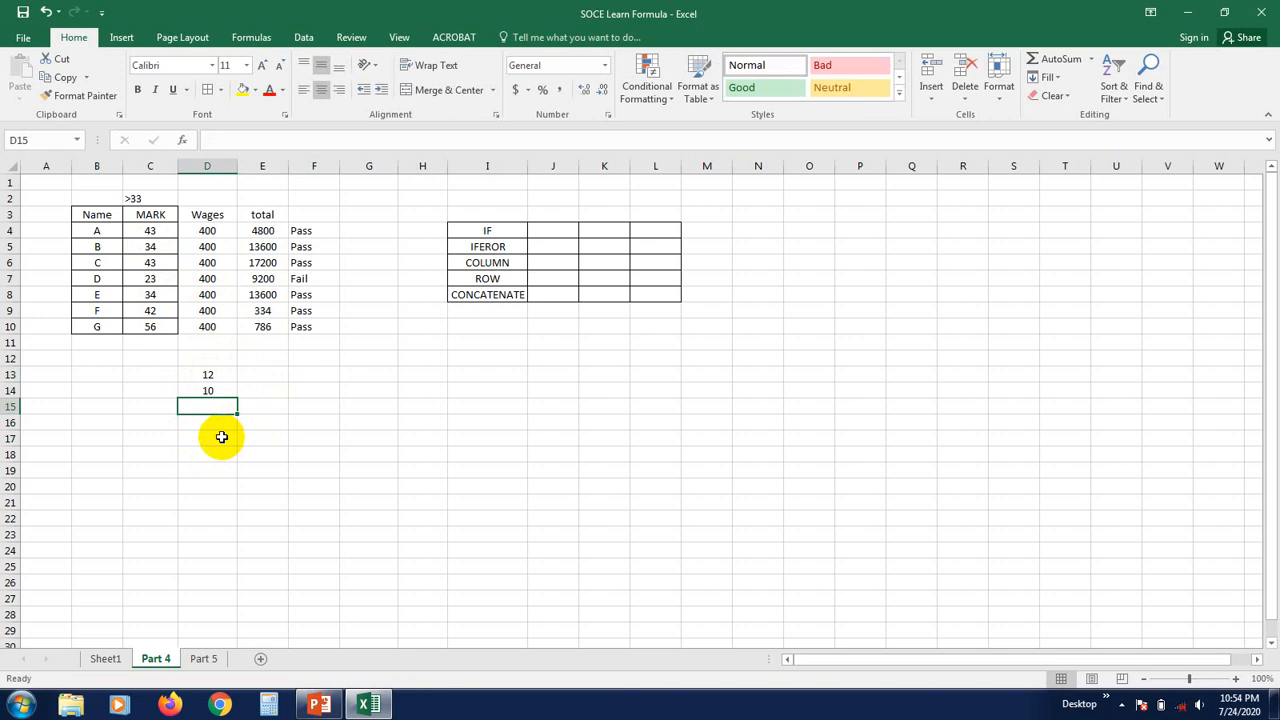
text(=)
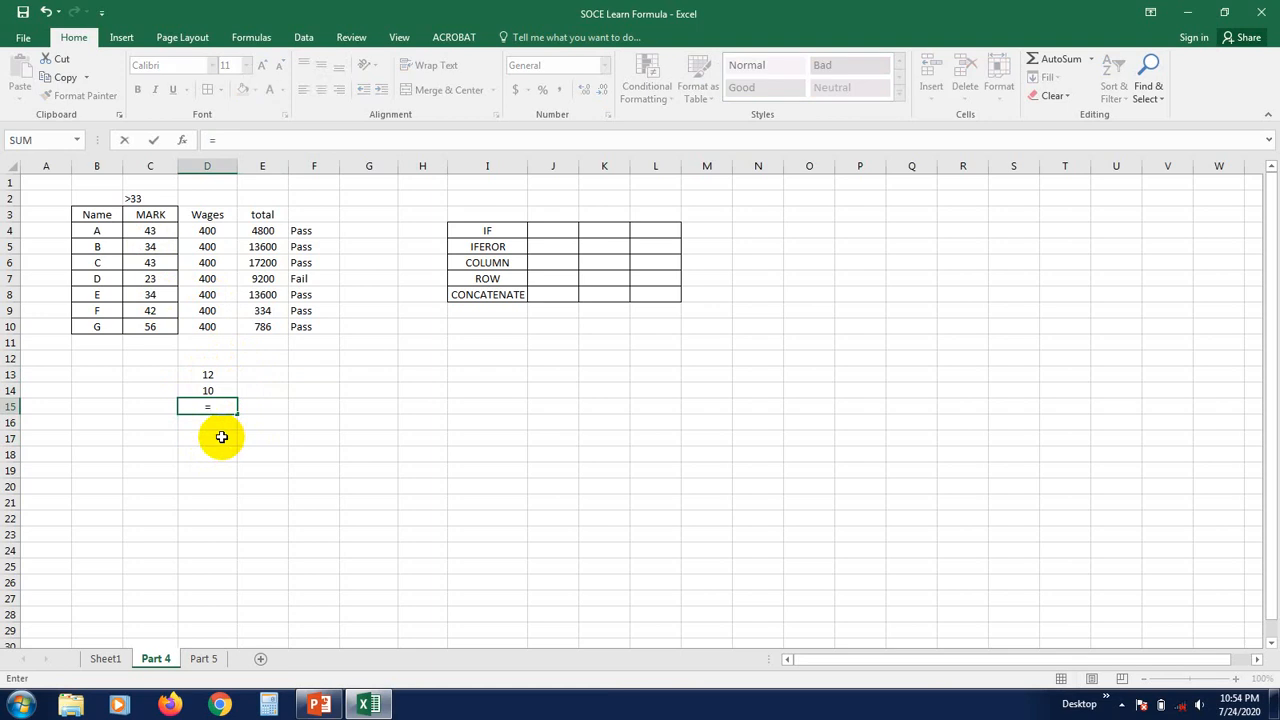
text(()
click(213, 372)
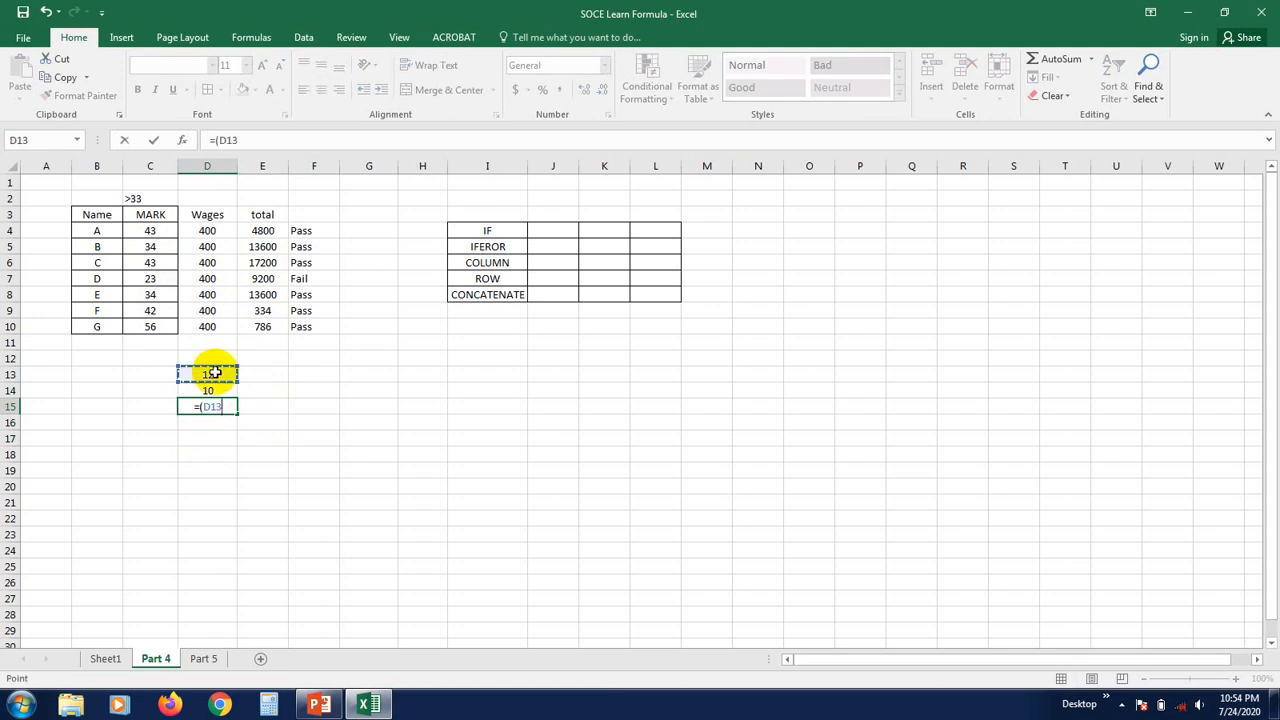
text(/)
click(221, 391)
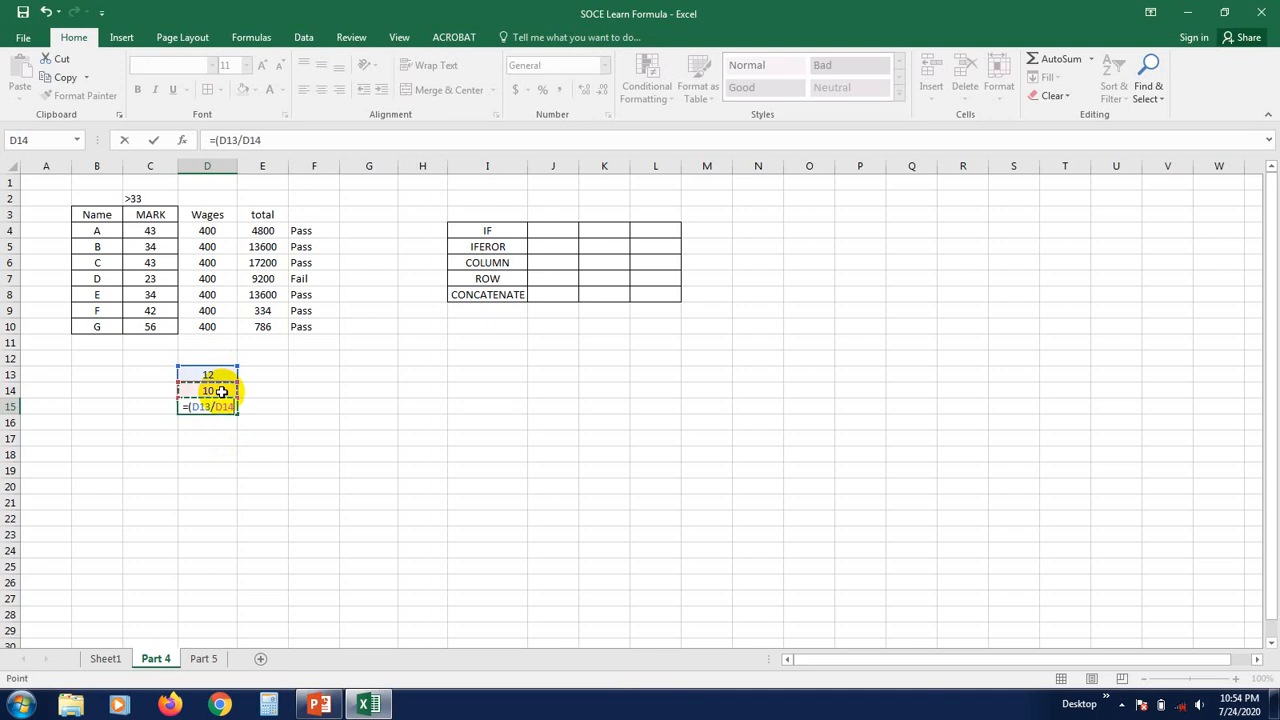
key(Return)
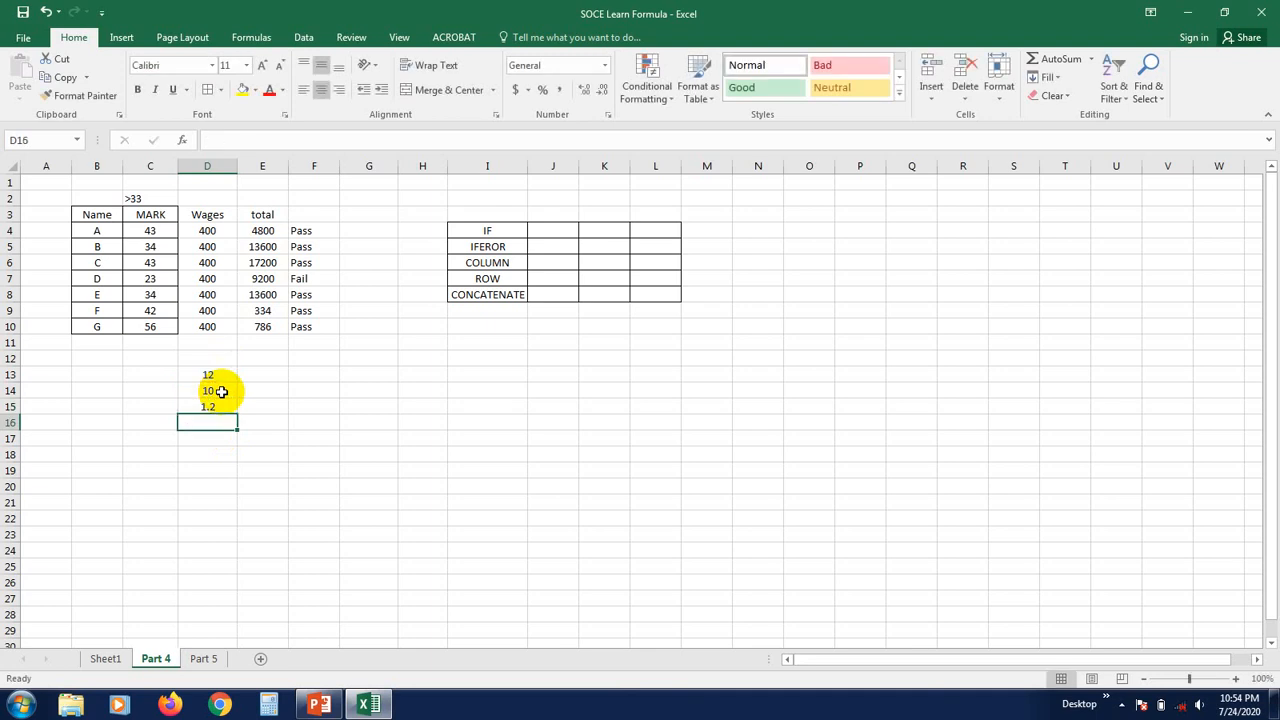
click(207, 470)
click(203, 405)
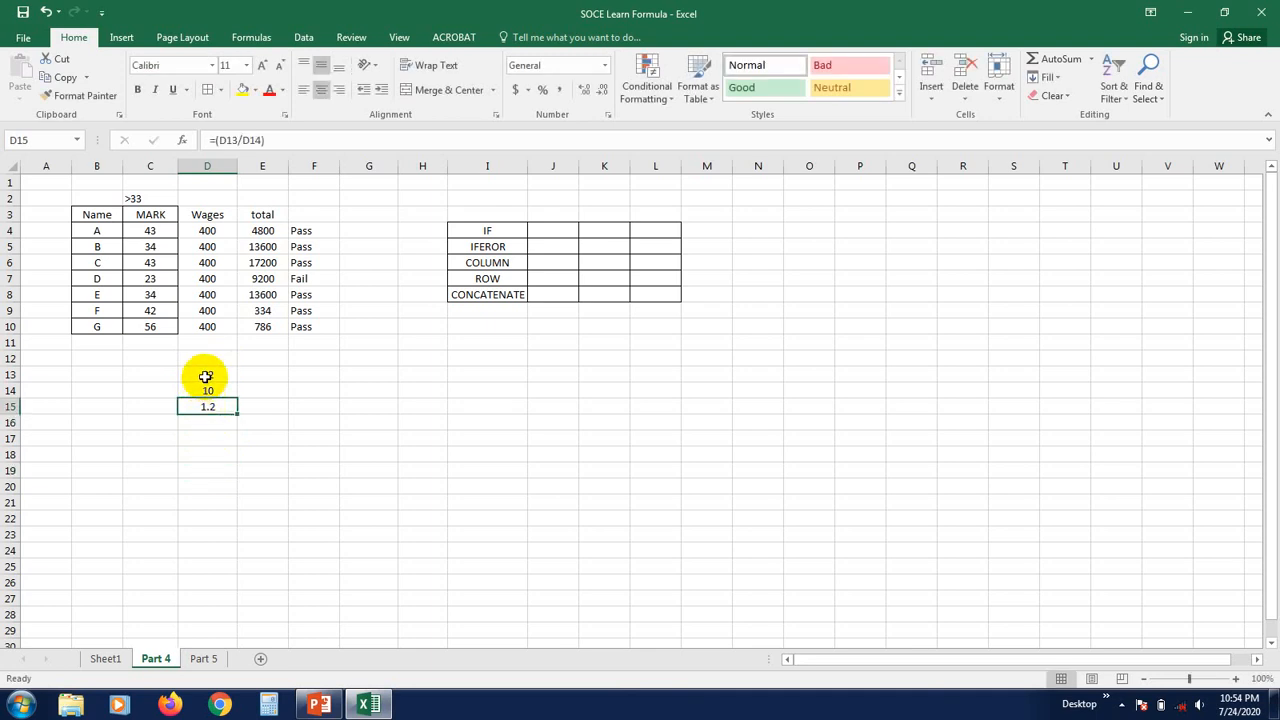
Set the divisor in cell D14 to 0
click(213, 393)
text(0)
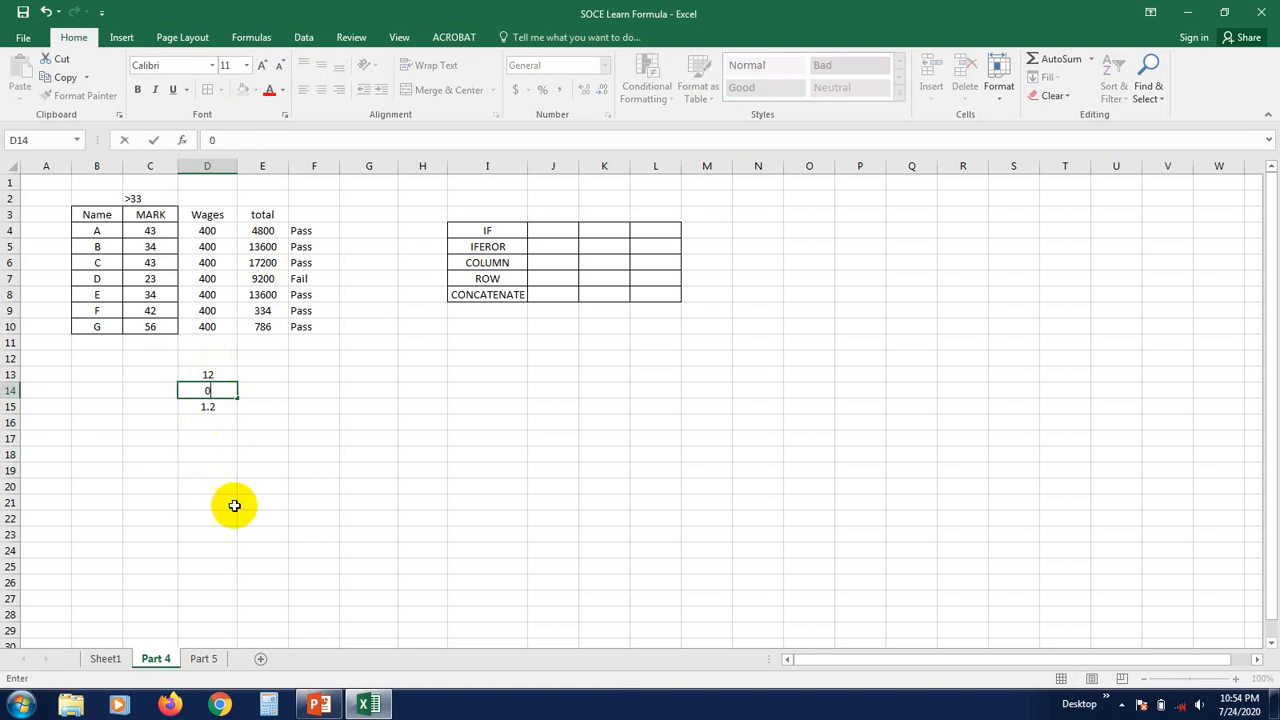
click(232, 502)
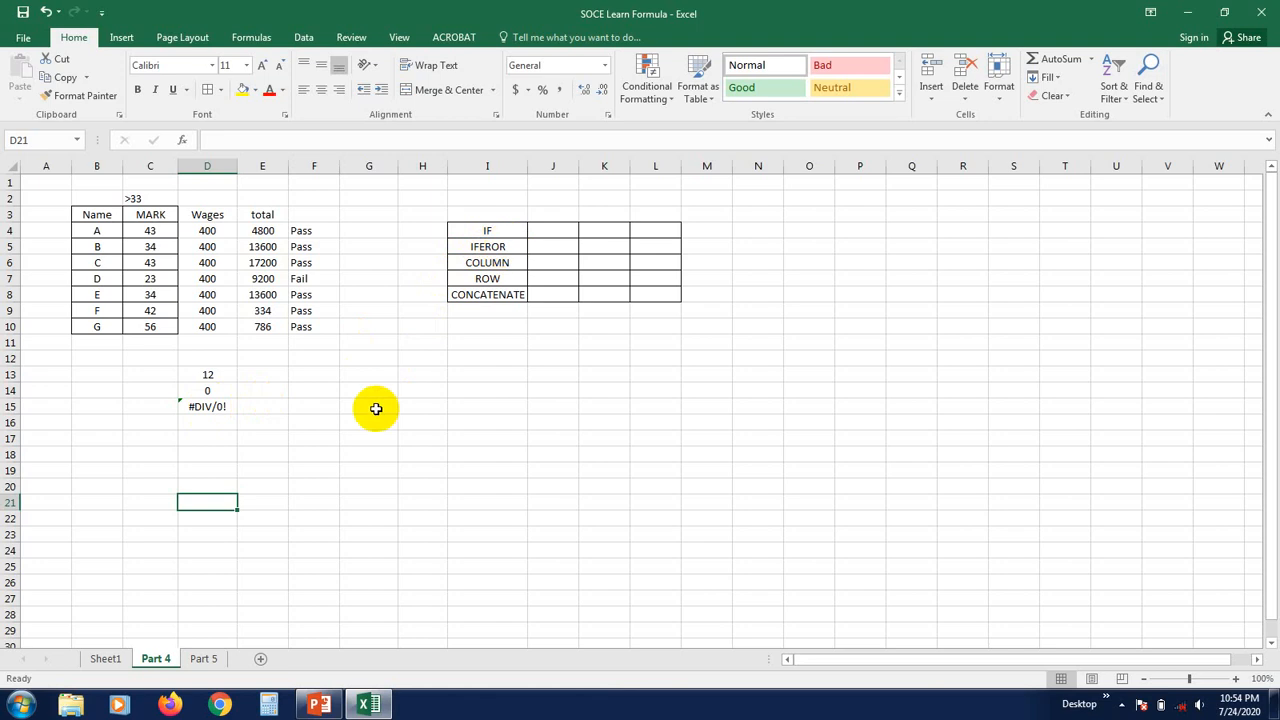
Wrap the division in cell D15 in IFERROR with a fallback of 0, as =iferror((D13/D14),0)
click(222, 406)
double_click(214, 406)
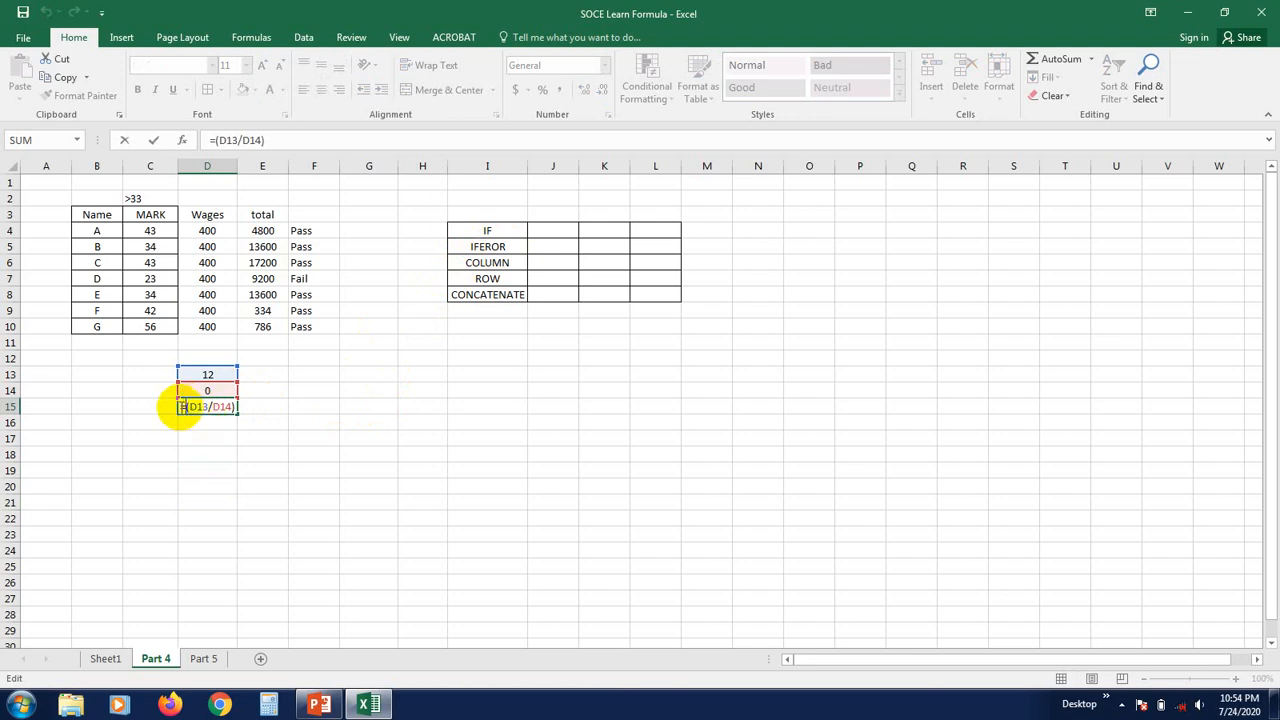
text(if)
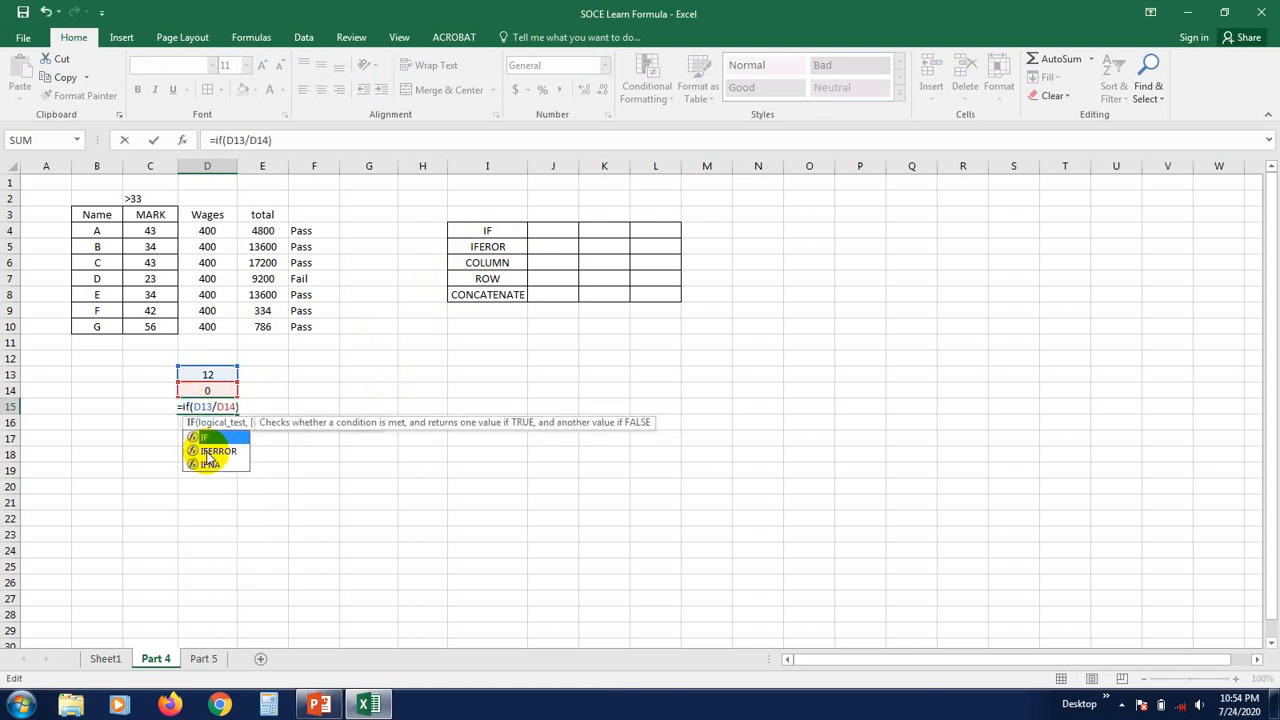
text(errro)
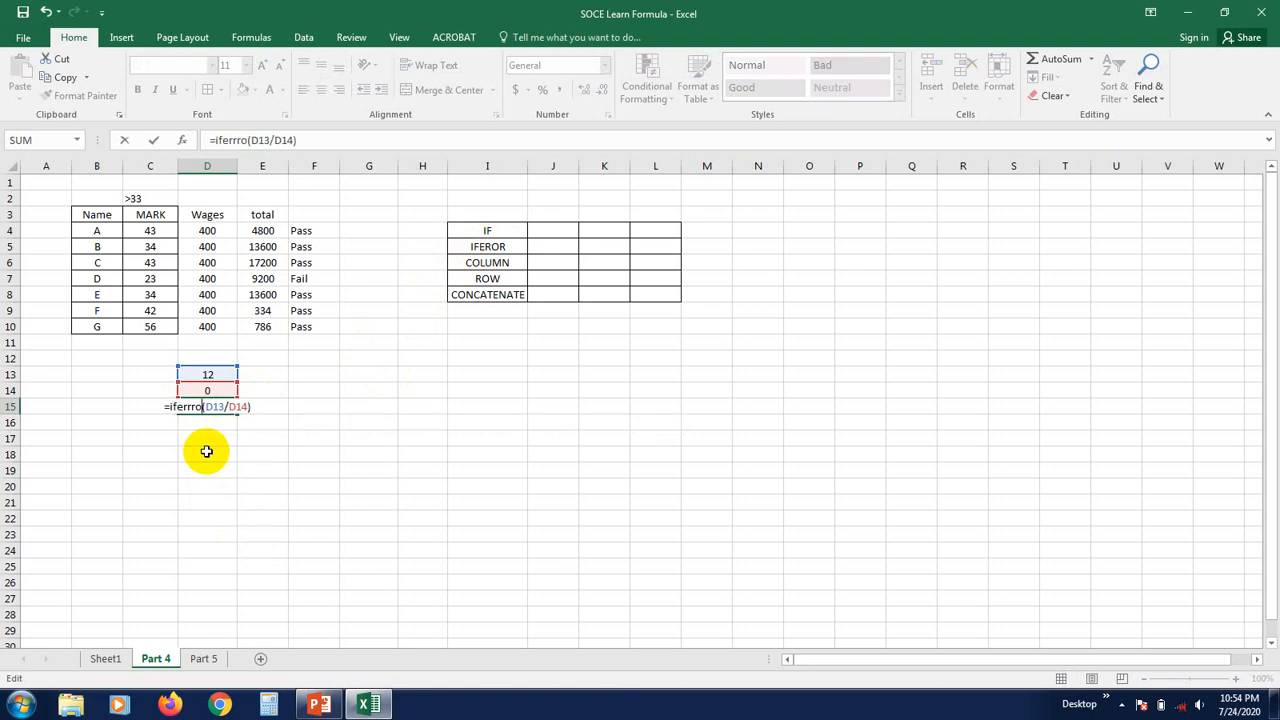
key(BackSpace)
key(BackSpace)
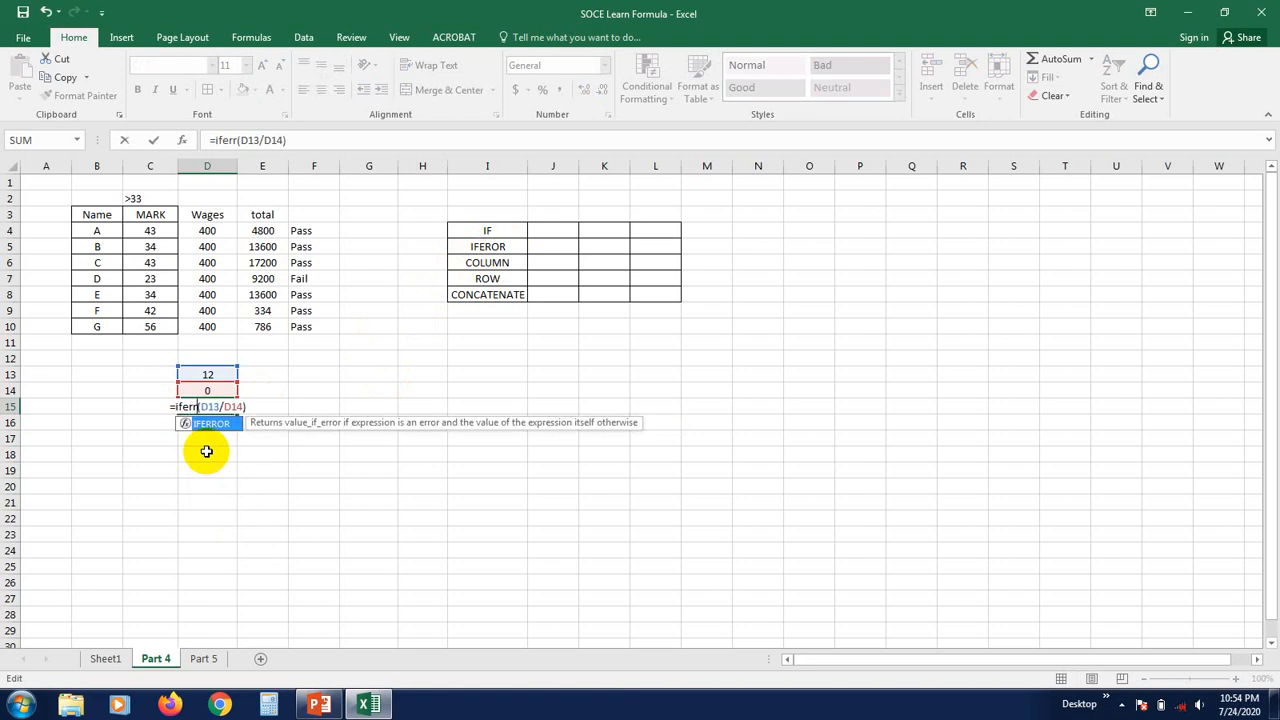
text(or()
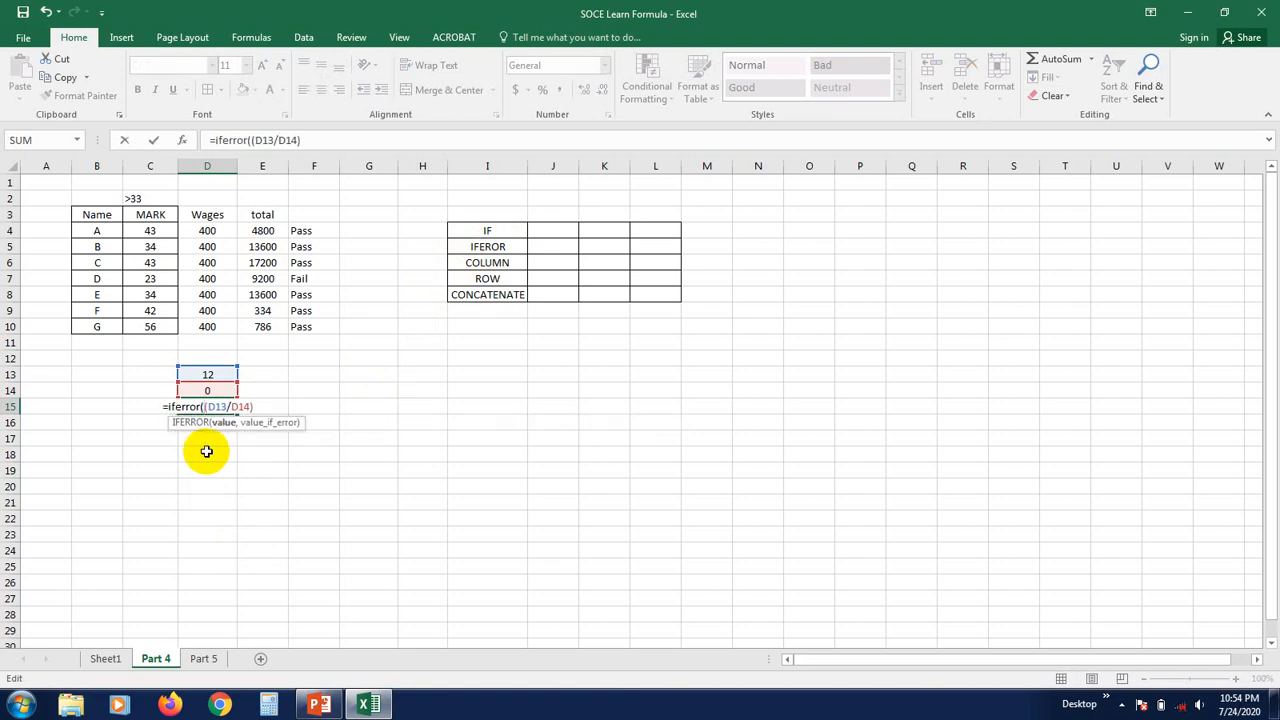
click(267, 403)
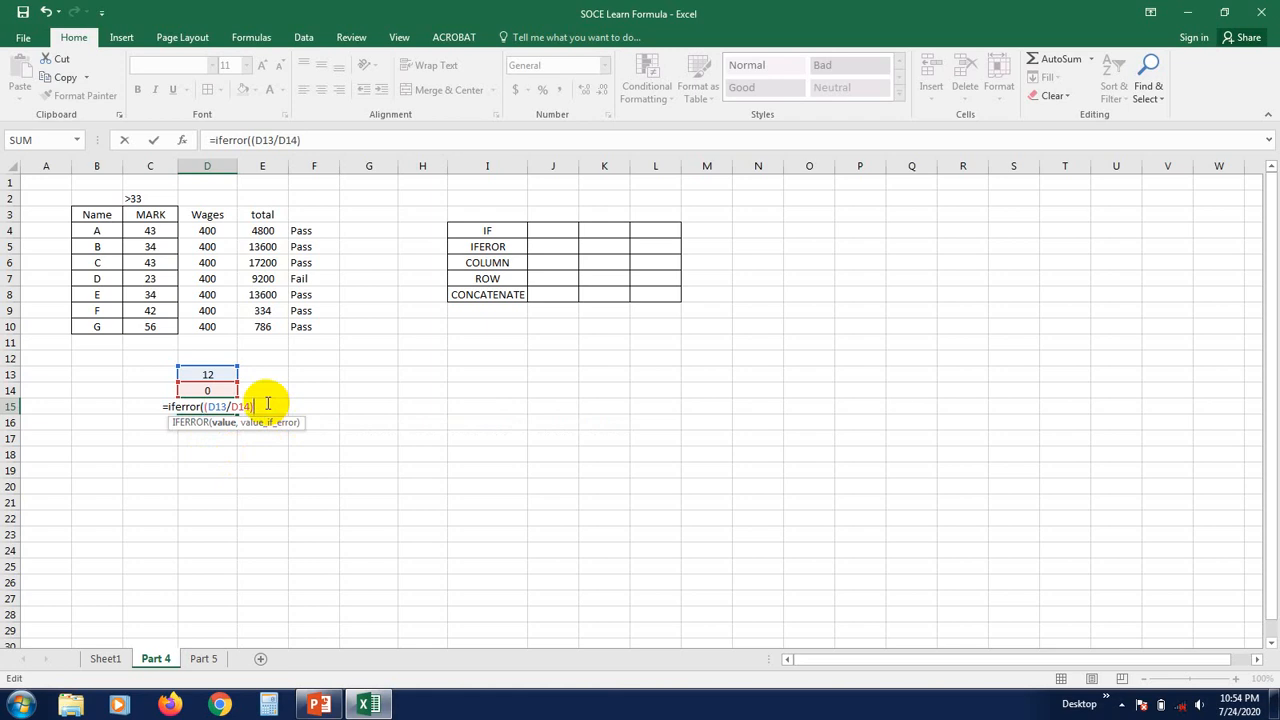
text(<)
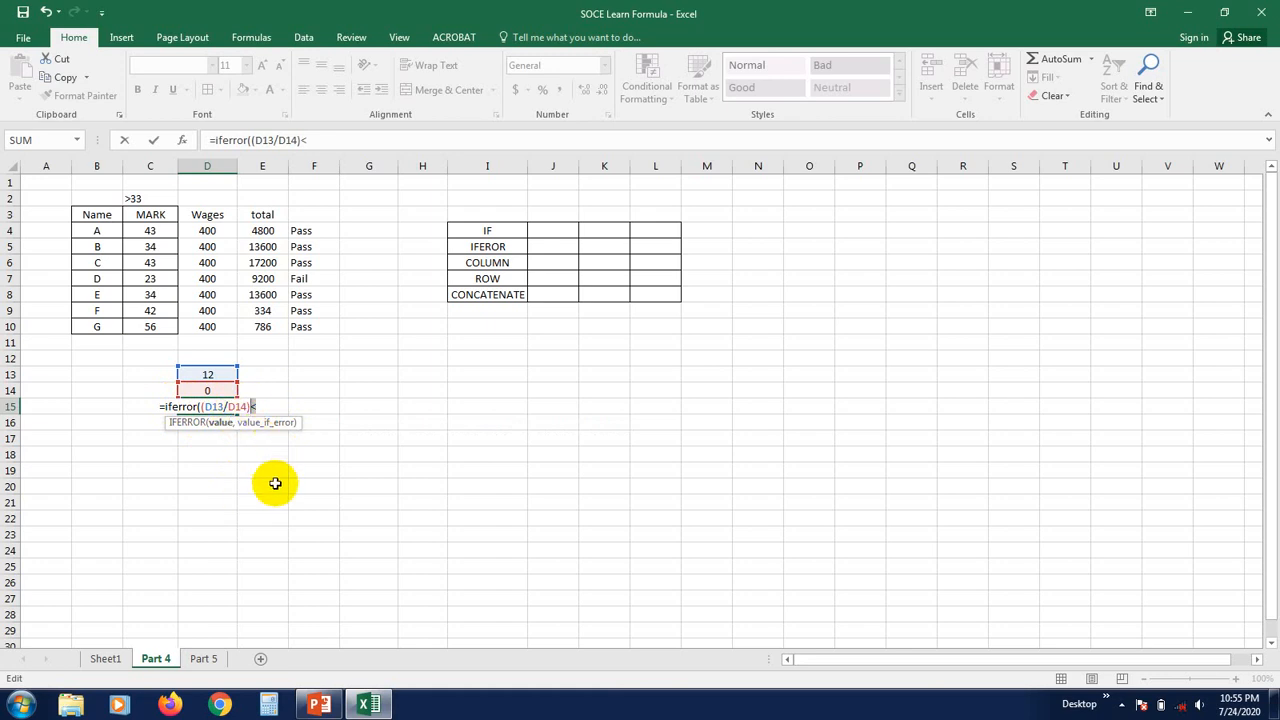
key(BackSpace)
text(,)
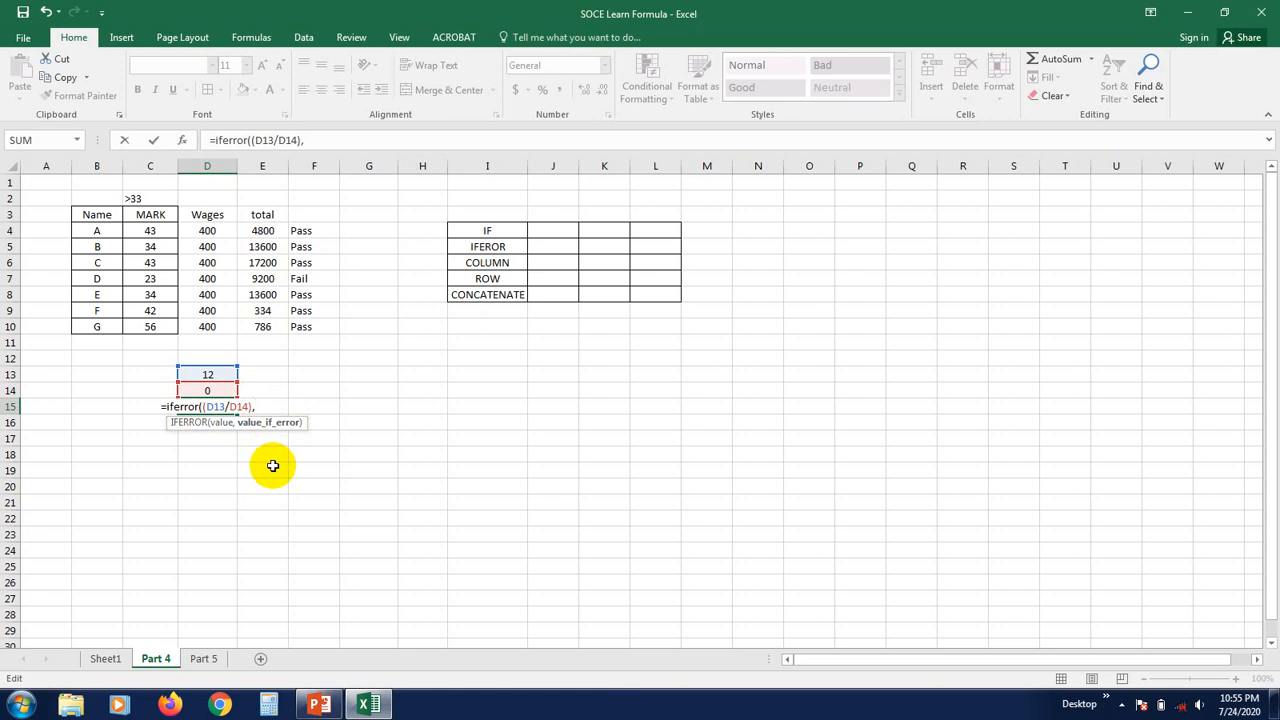
text(0)
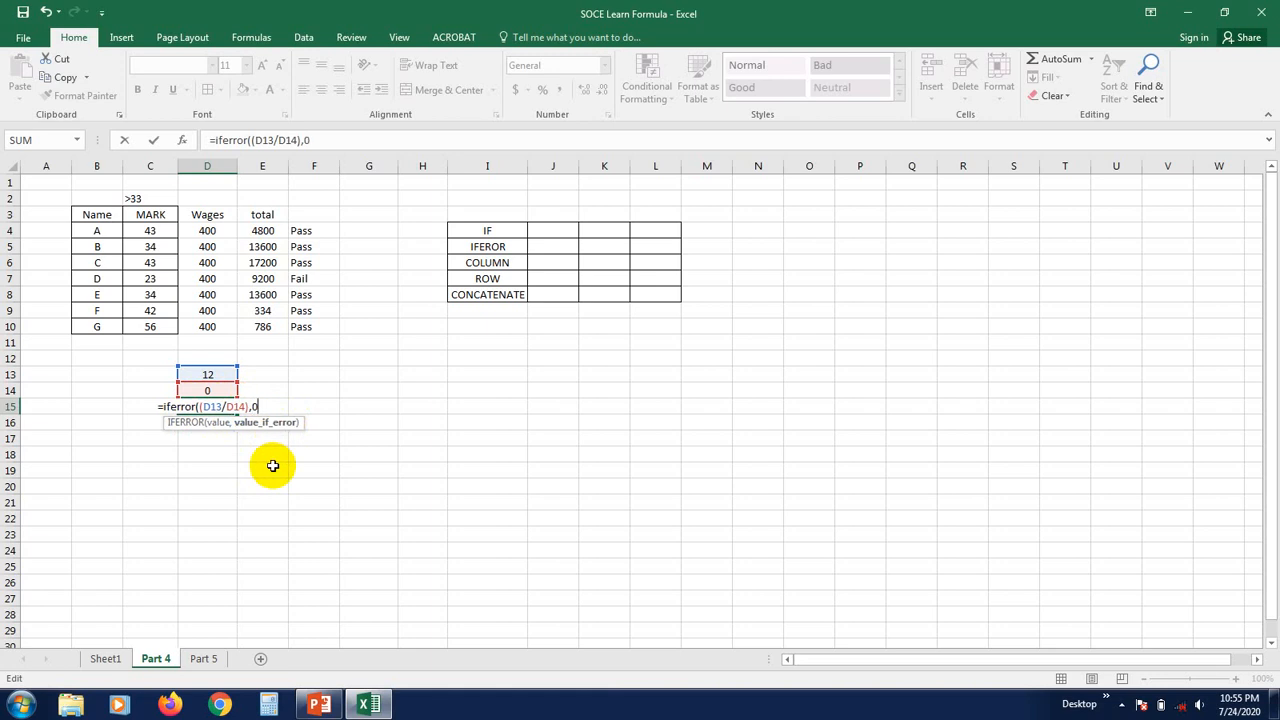
text())
key(Return)
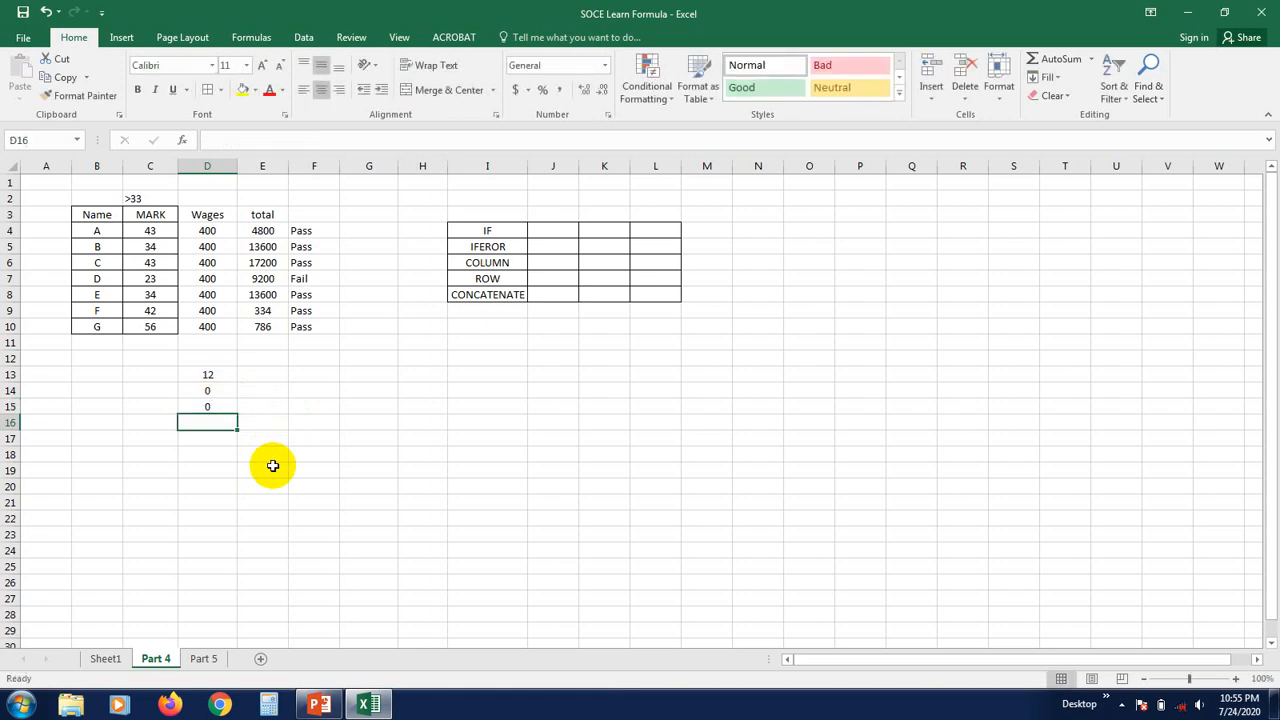
Replace the fallback value in D15's IFERROR formula with the text "please use correct value"
double_click(216, 406)
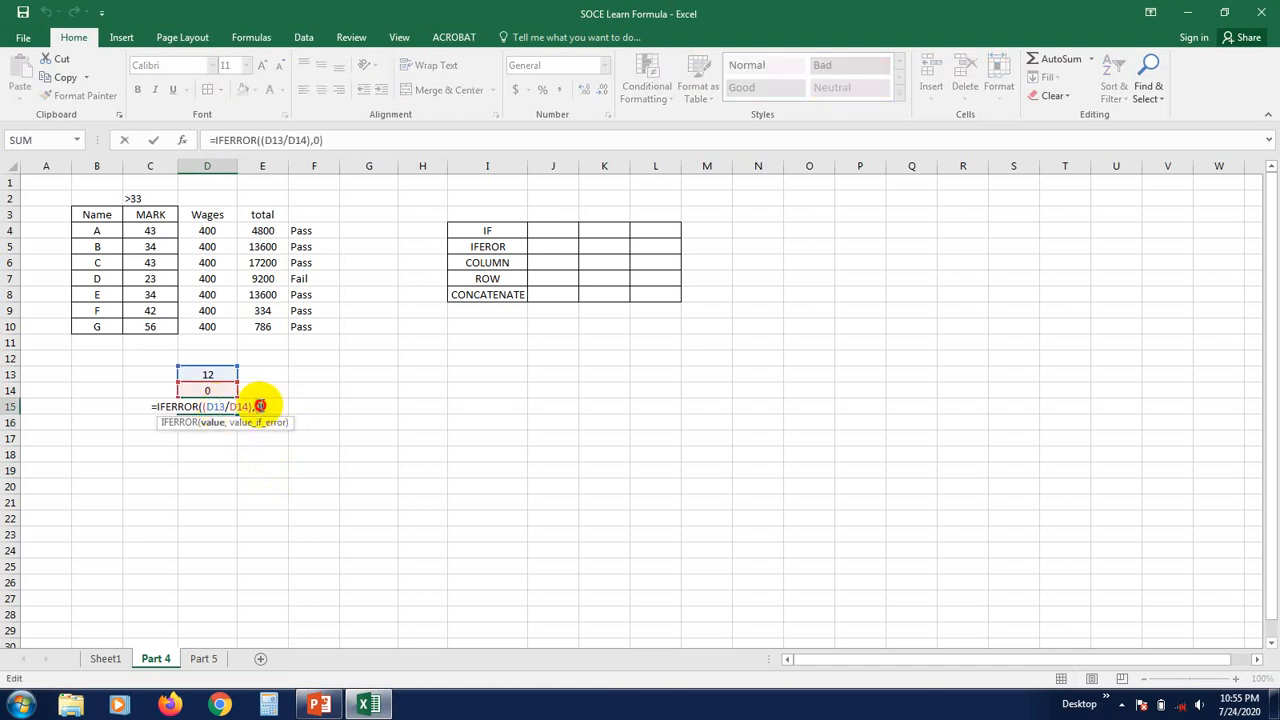
double_click(259, 406)
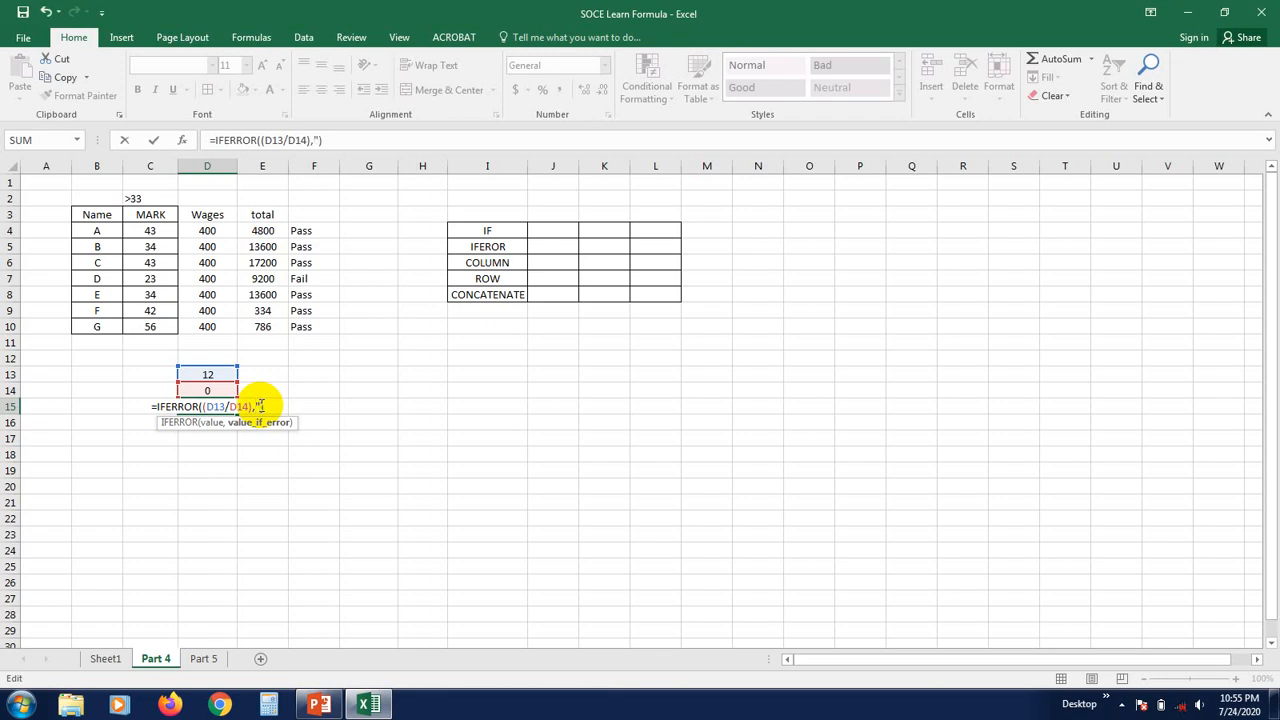
text("c")
text(please)
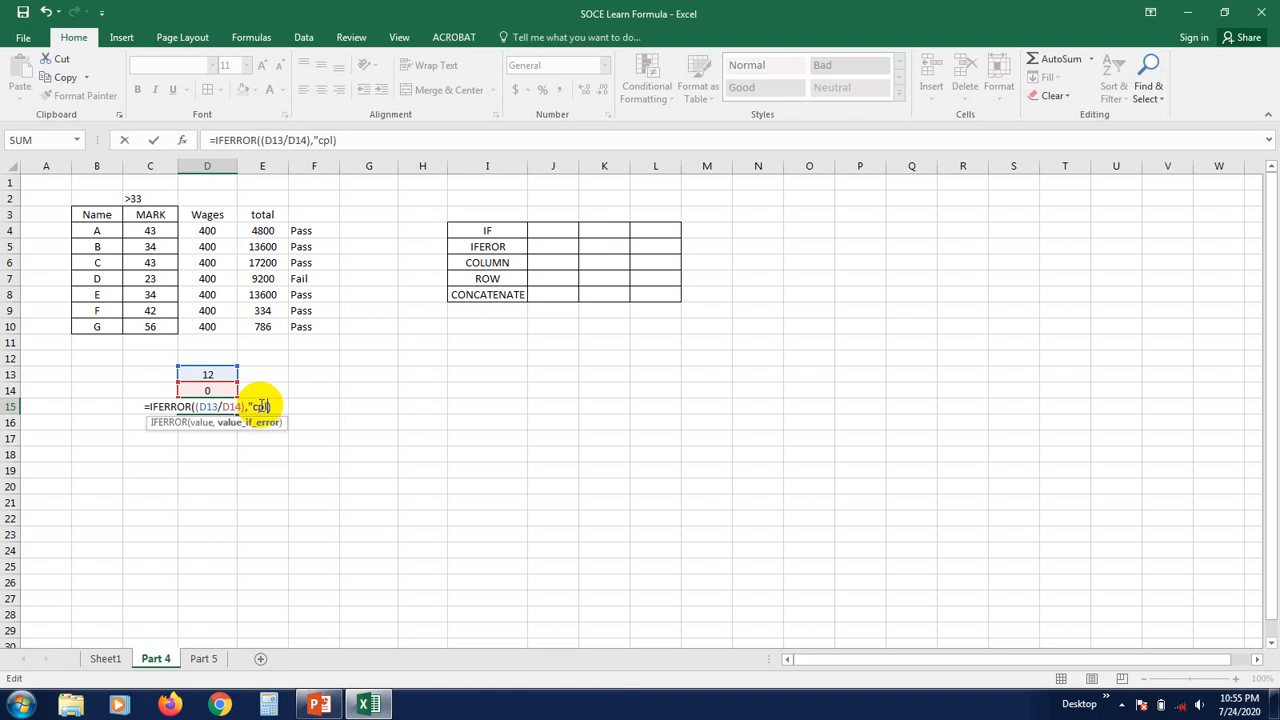
key(BackSpace)
key(BackSpace)
key(BackSpace)
key(BackSpace)
key(BackSpace)
key(BackSpace)
key(BackSpace)
key(BackSpace)
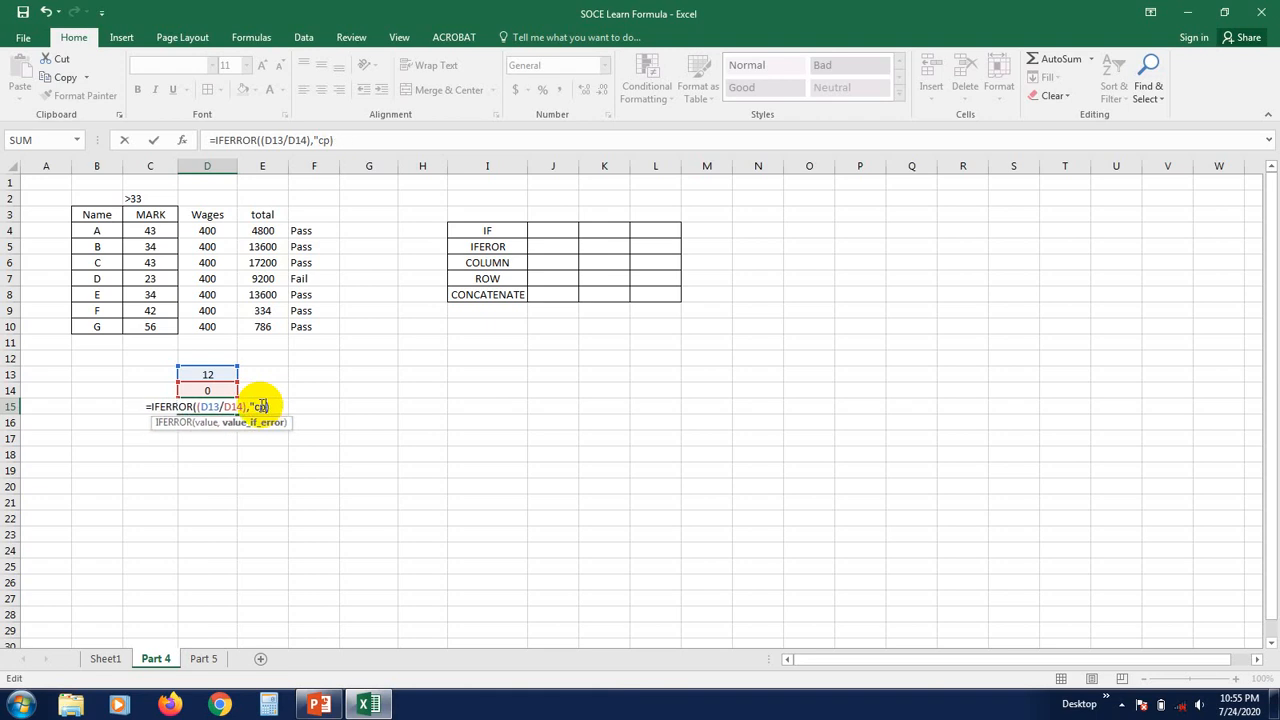
text(please use)
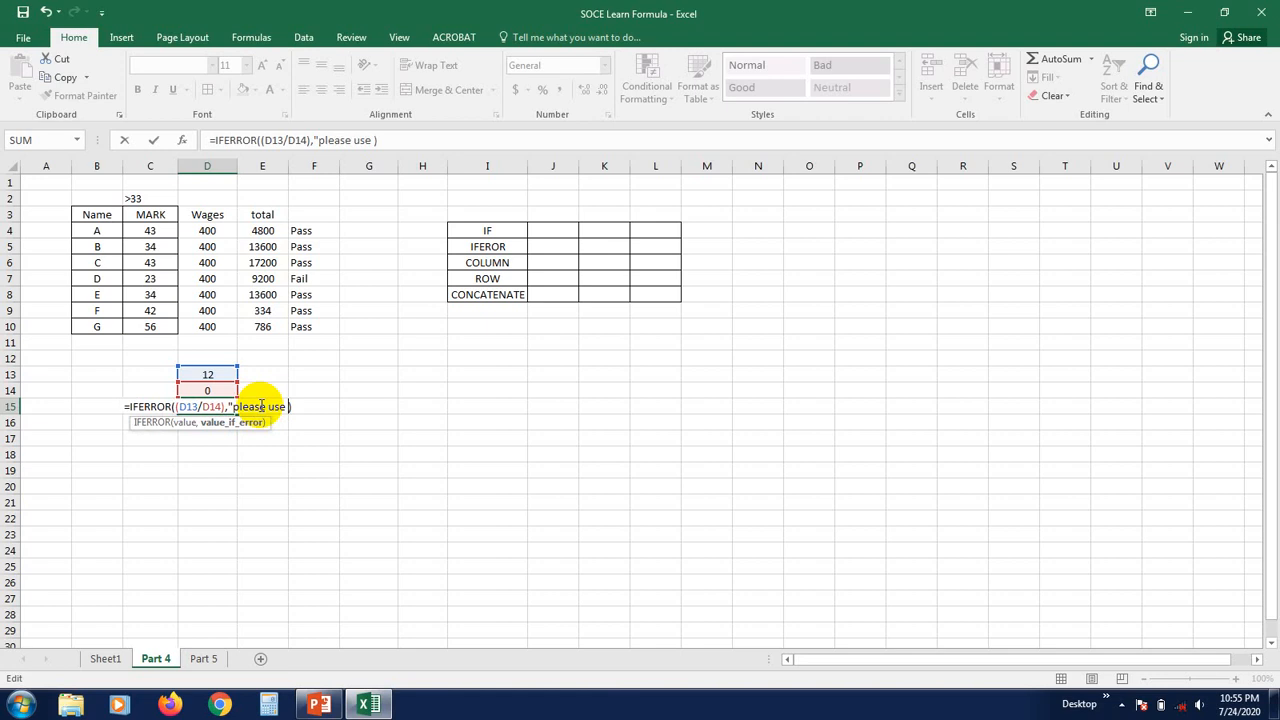
text( correct )
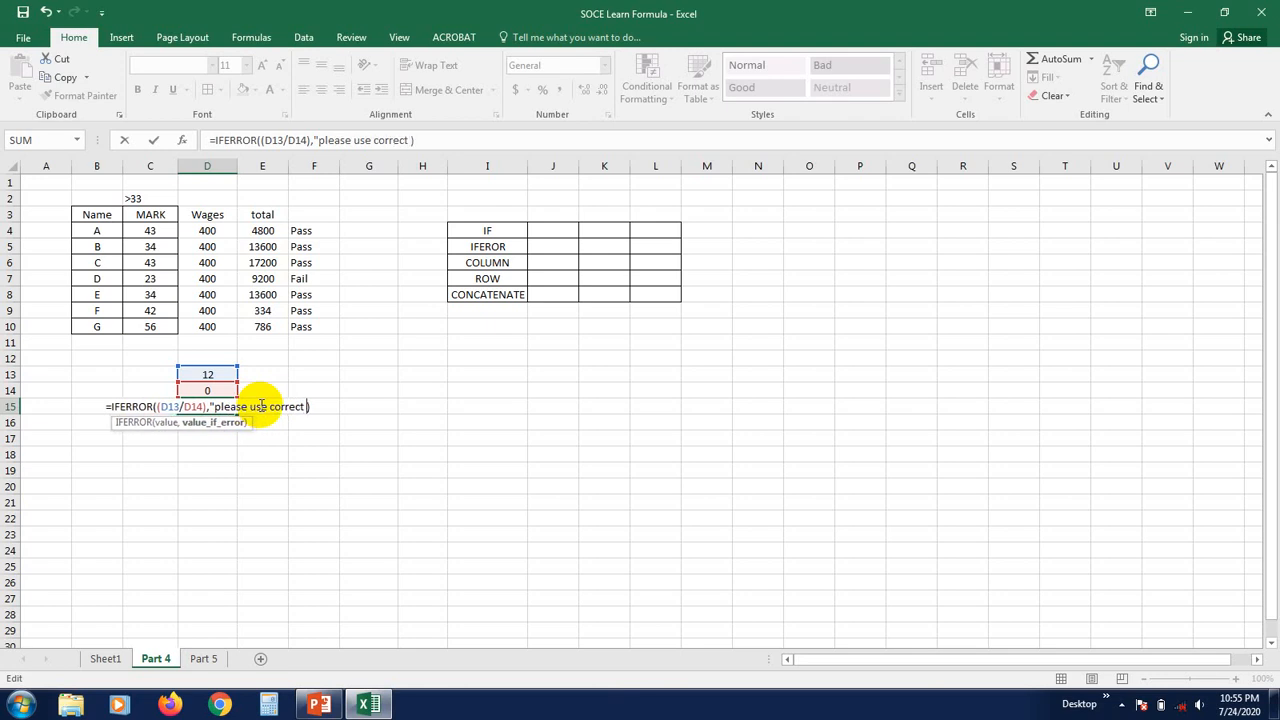
text(value)
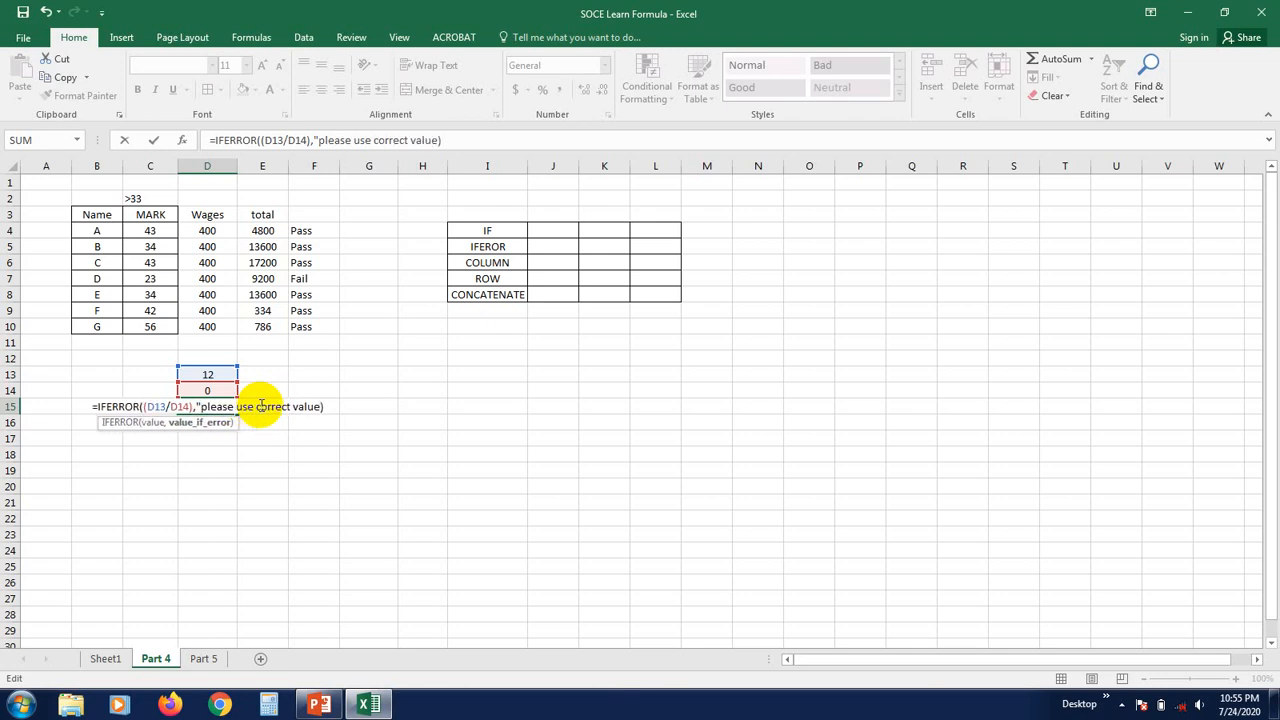
text(")
key(Return)
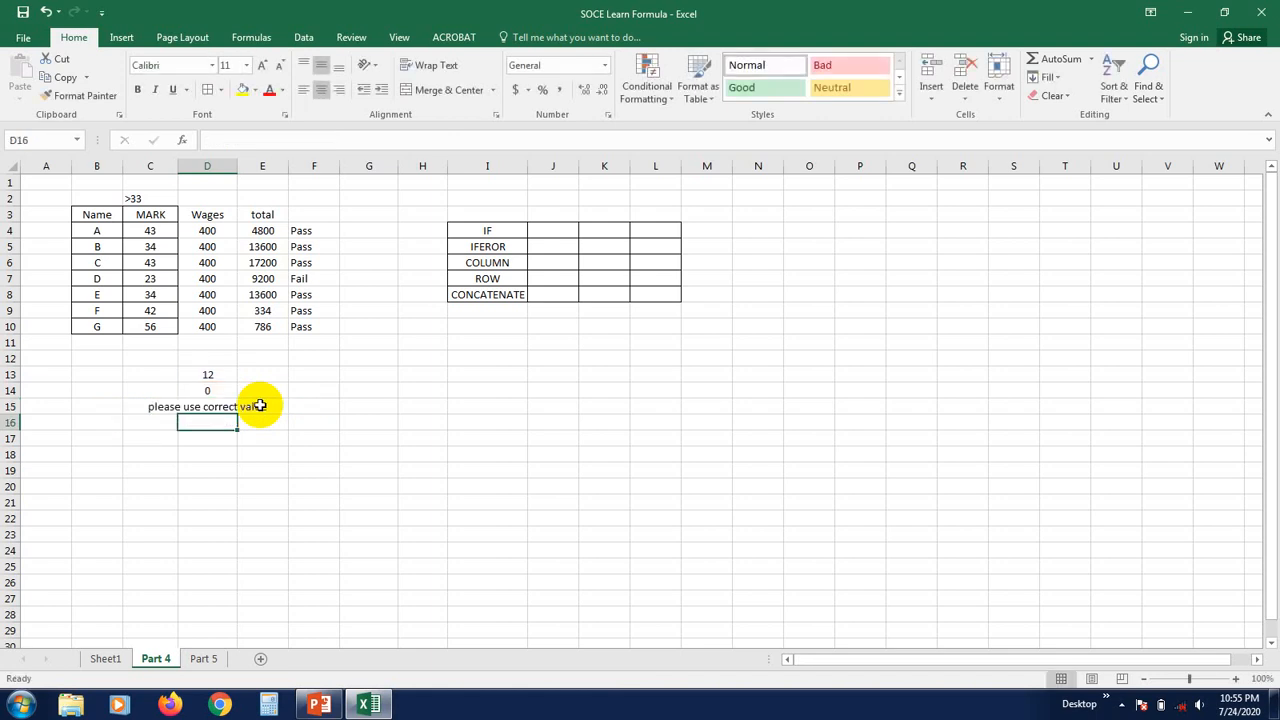
Auto-fit the width of column D to its contents
click(259, 405)
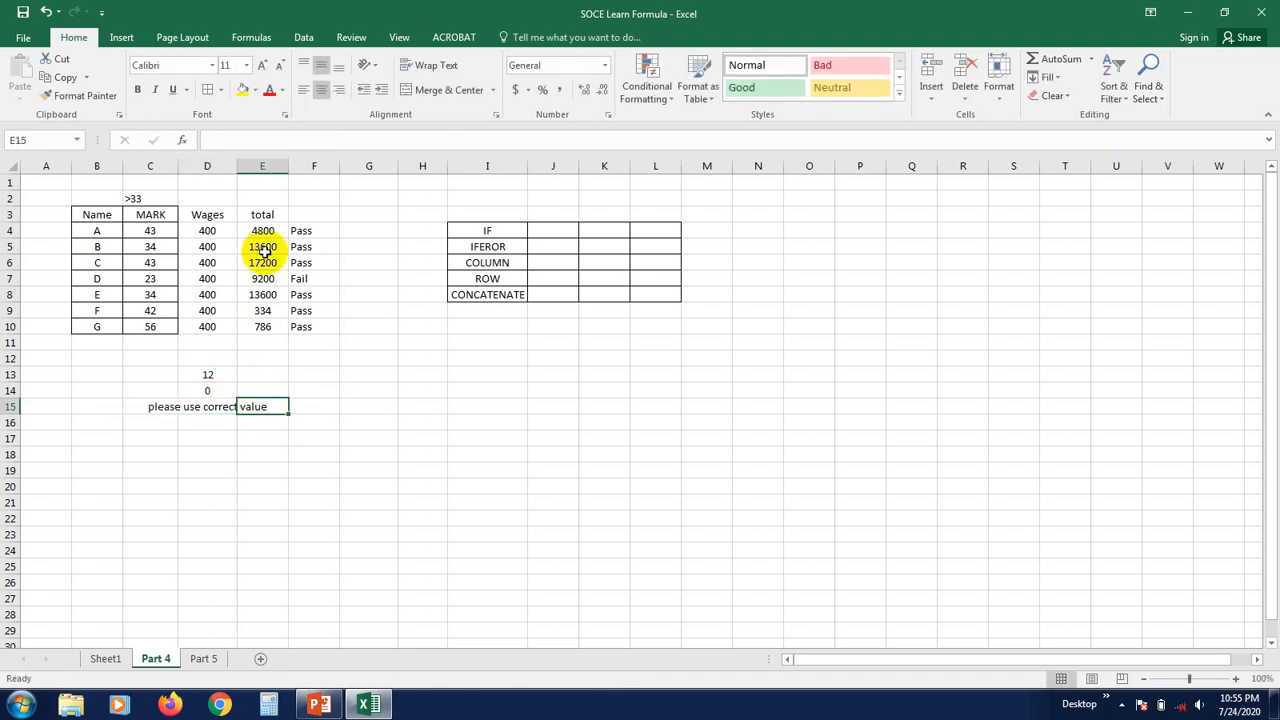
double_click(237, 165)
click(246, 566)
click(246, 408)
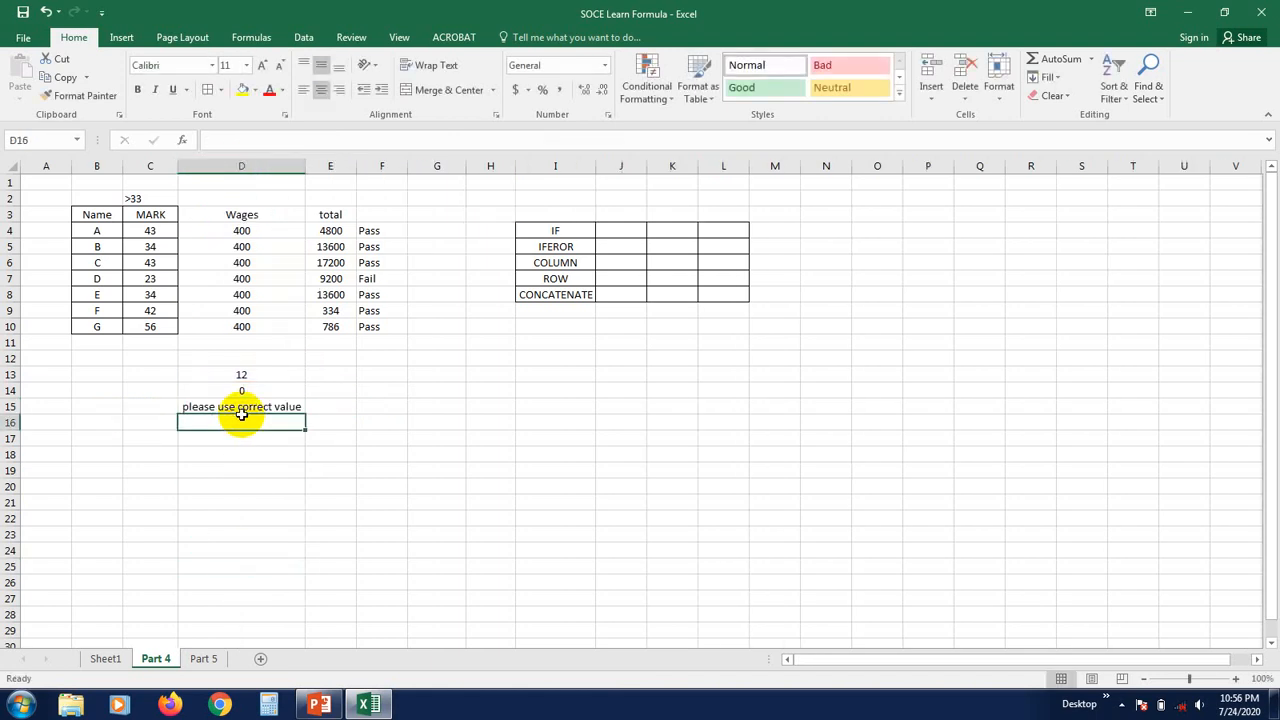
click(250, 487)
Set the divisor in cell D14 to 10 and check the result in D15
click(225, 388)
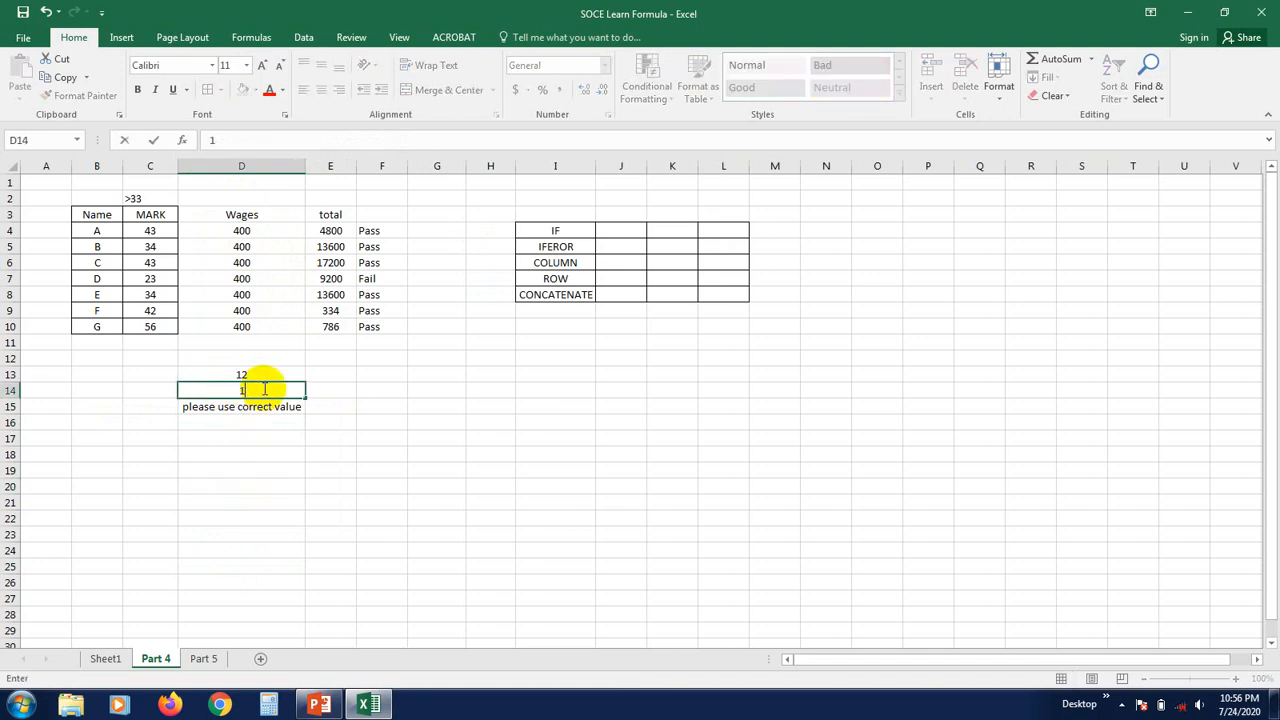
text(10)
click(282, 578)
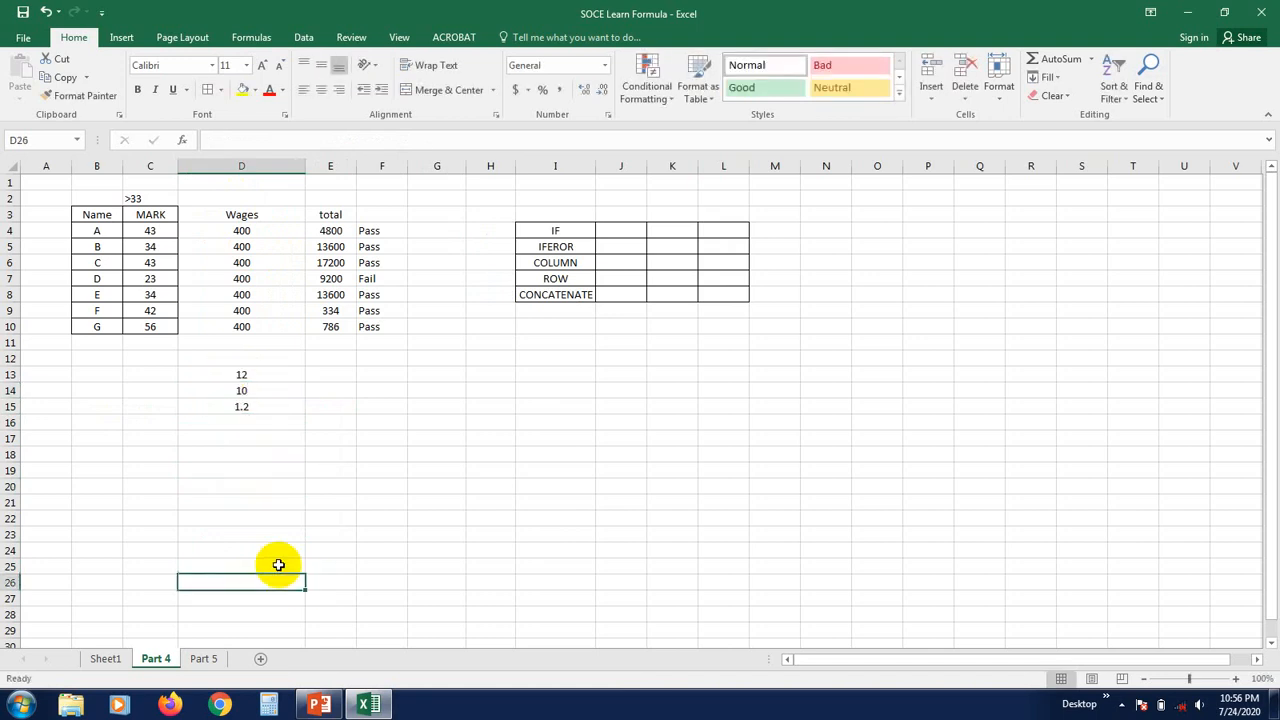
click(249, 452)
click(246, 410)
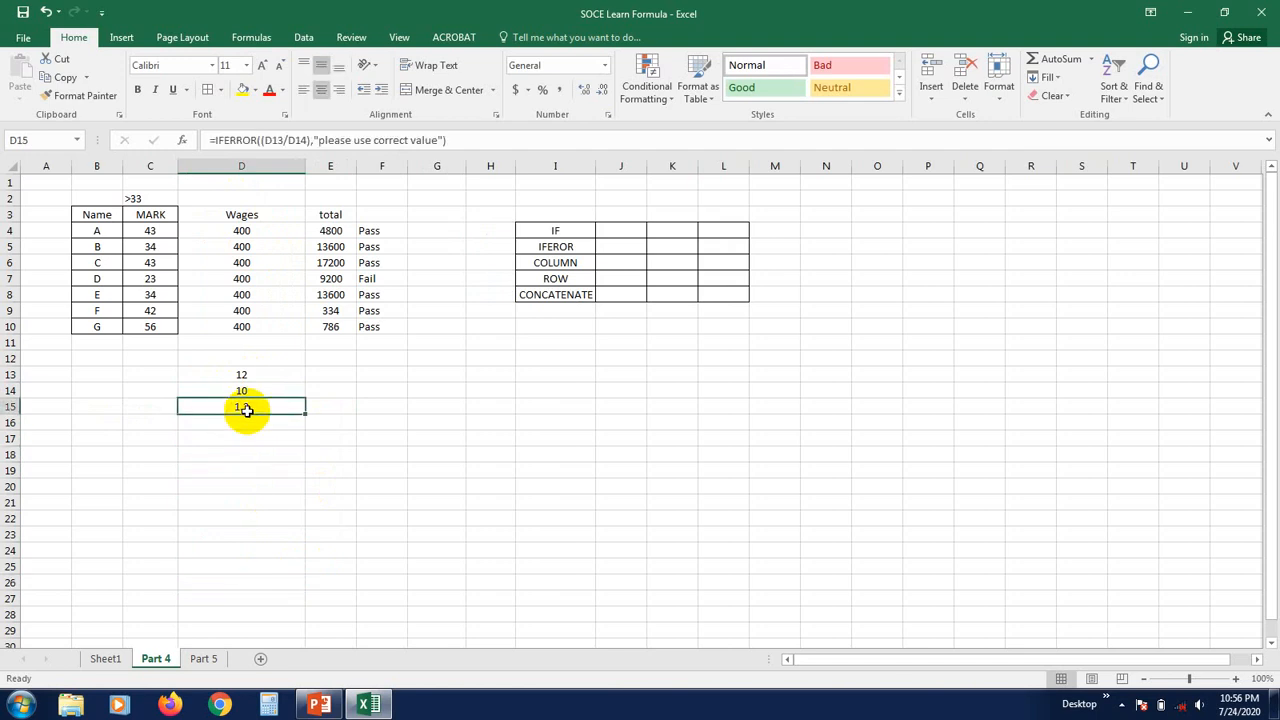
click(512, 398)
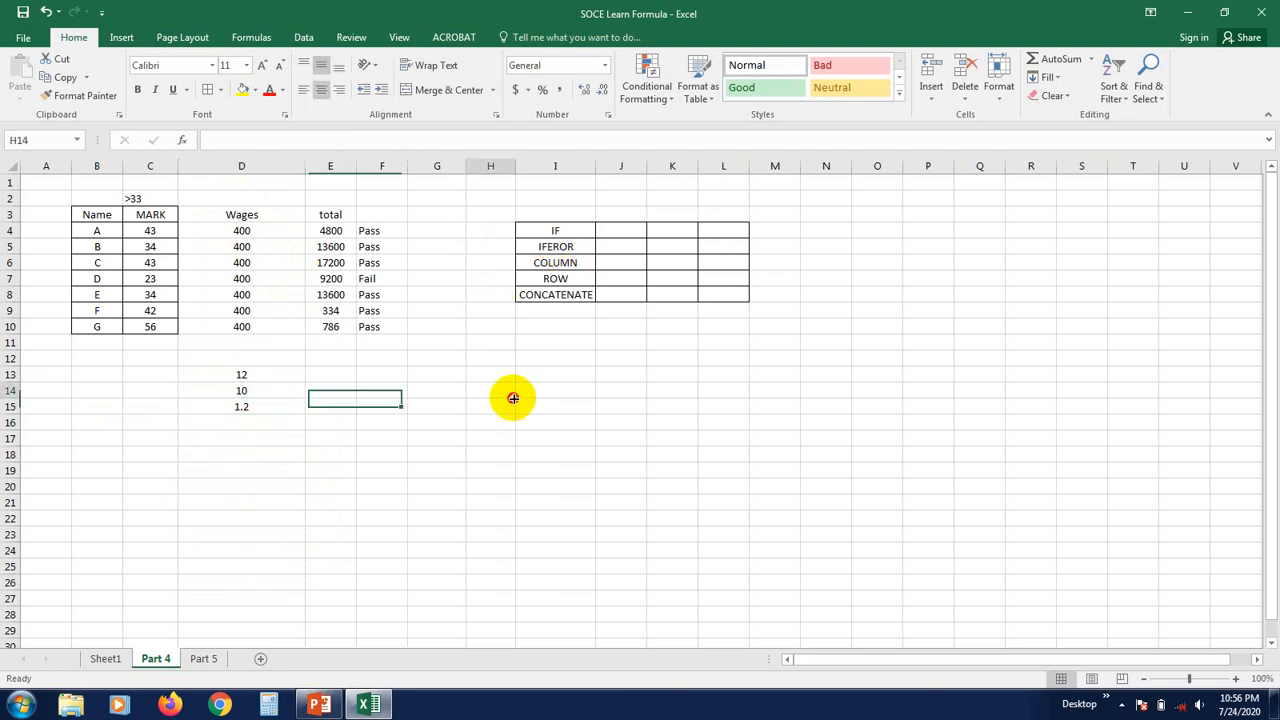
click(556, 262)
drag(519, 438, 503, 438)
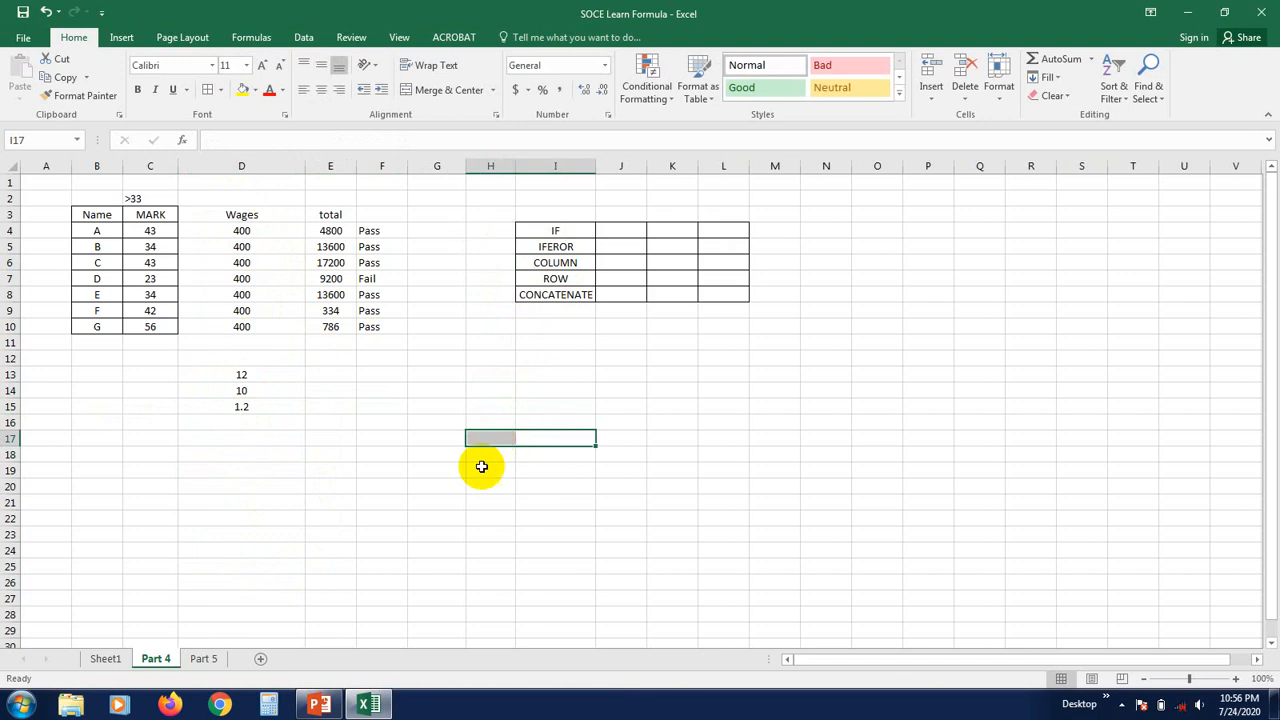
click(481, 467)
click(560, 262)
click(558, 278)
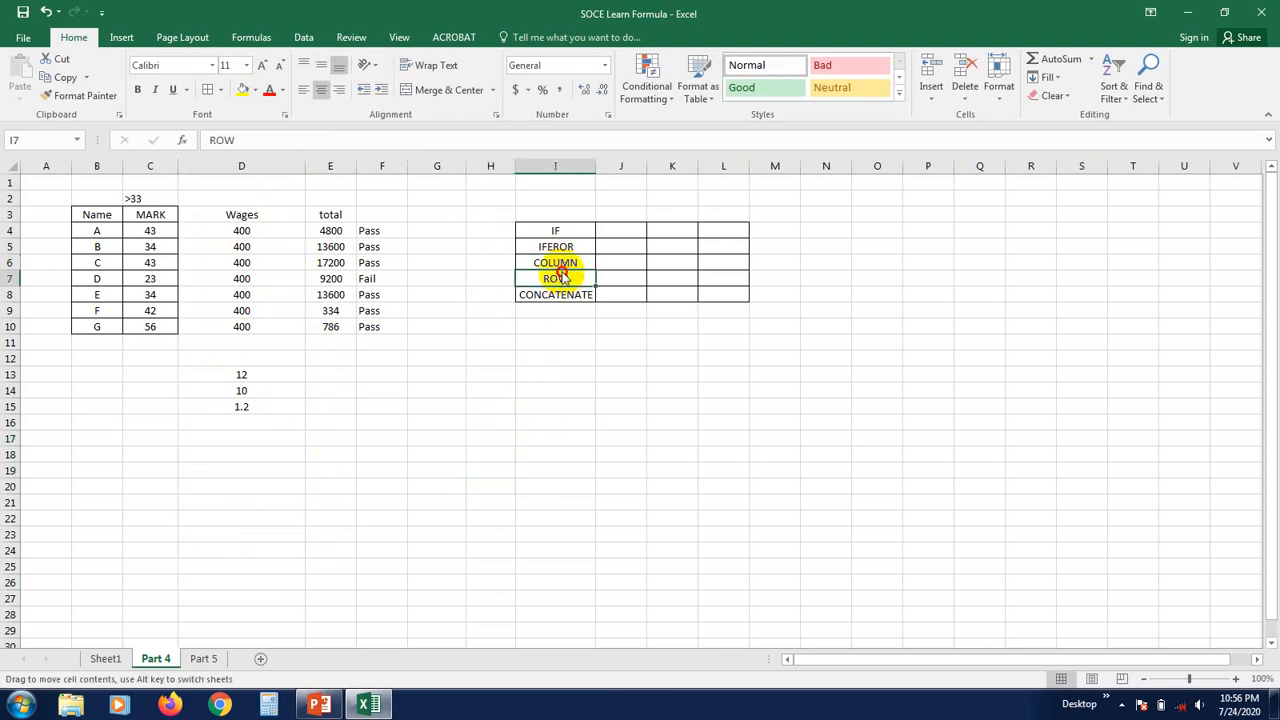
Try to return the column number of column A in cell G17 with the formula =coumn(A:A)
click(450, 422)
click(434, 440)
text(=)
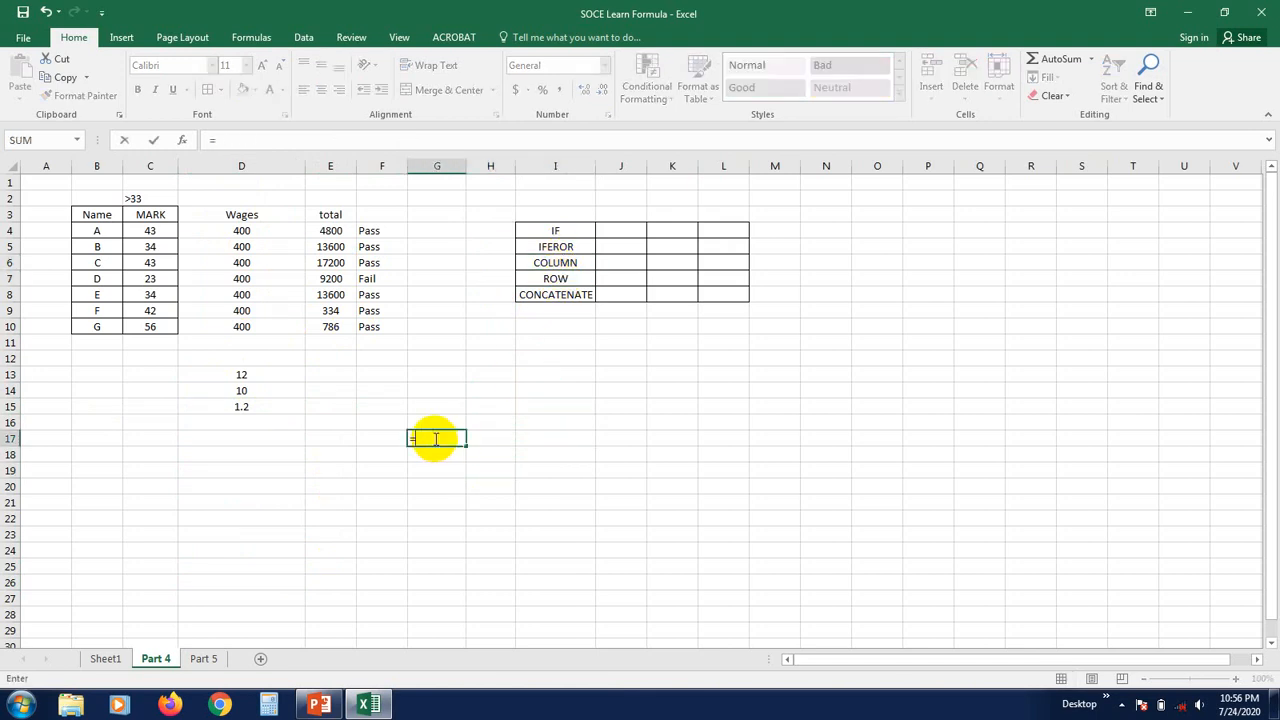
text(coumn)
text((A:)
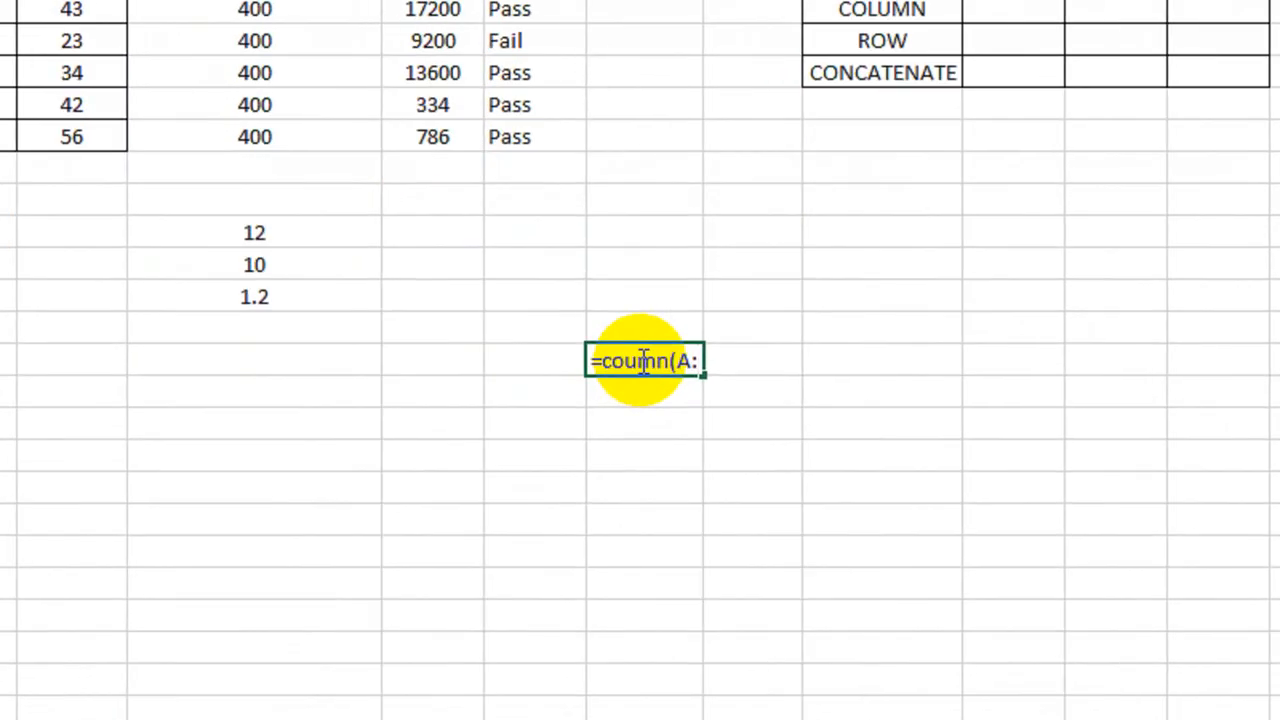
text(A))
key(Return)
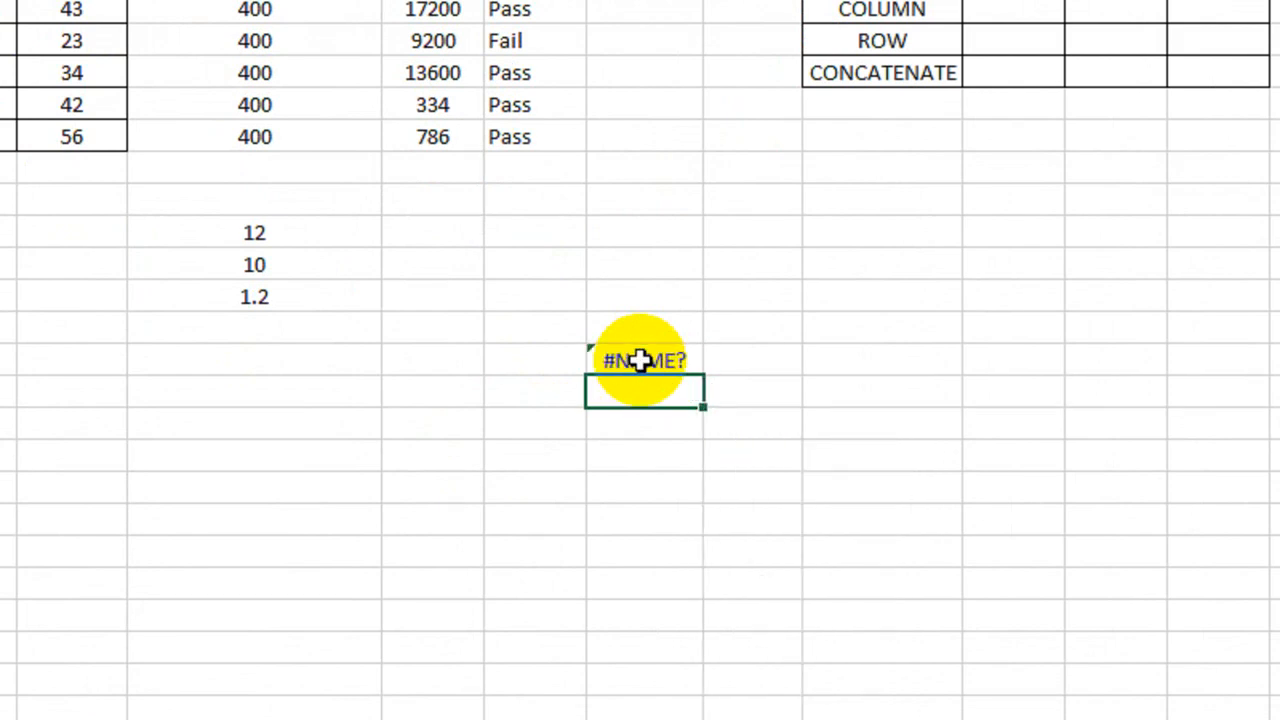
Correct the misspelled function name in cell G17 so the formula reads =column(A:A)
click(640, 360)
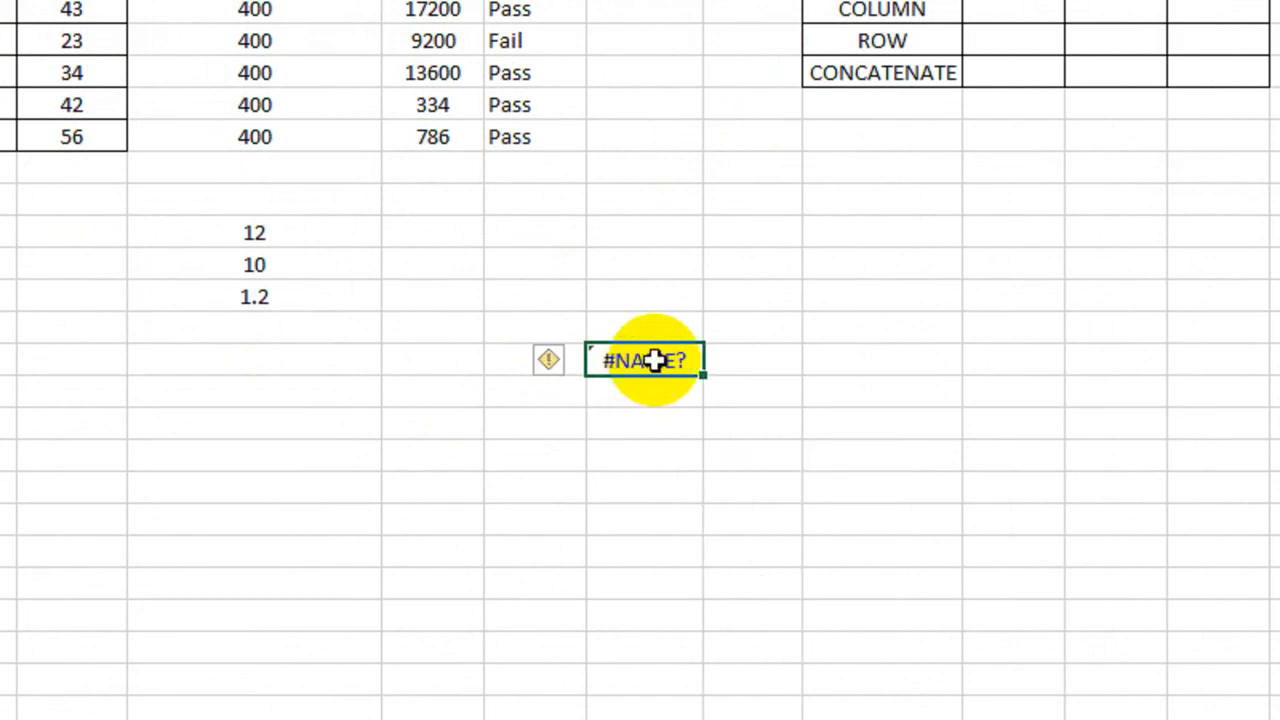
double_click(656, 360)
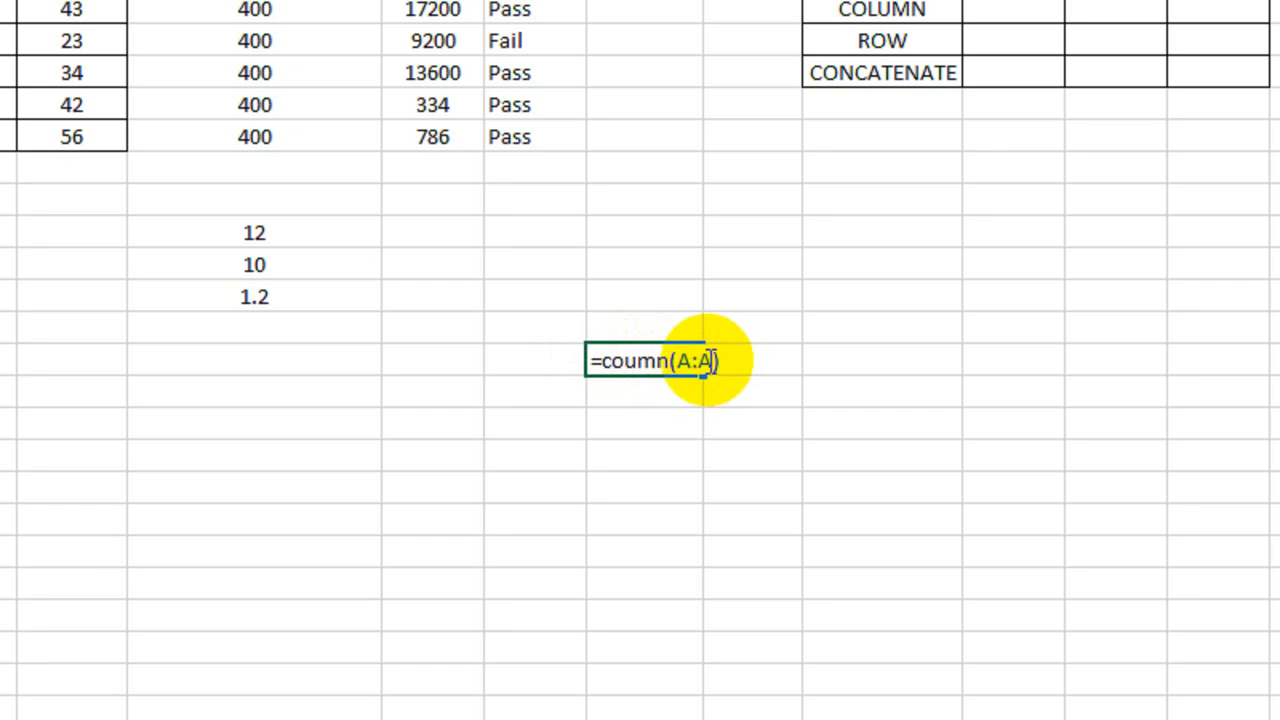
double_click(655, 362)
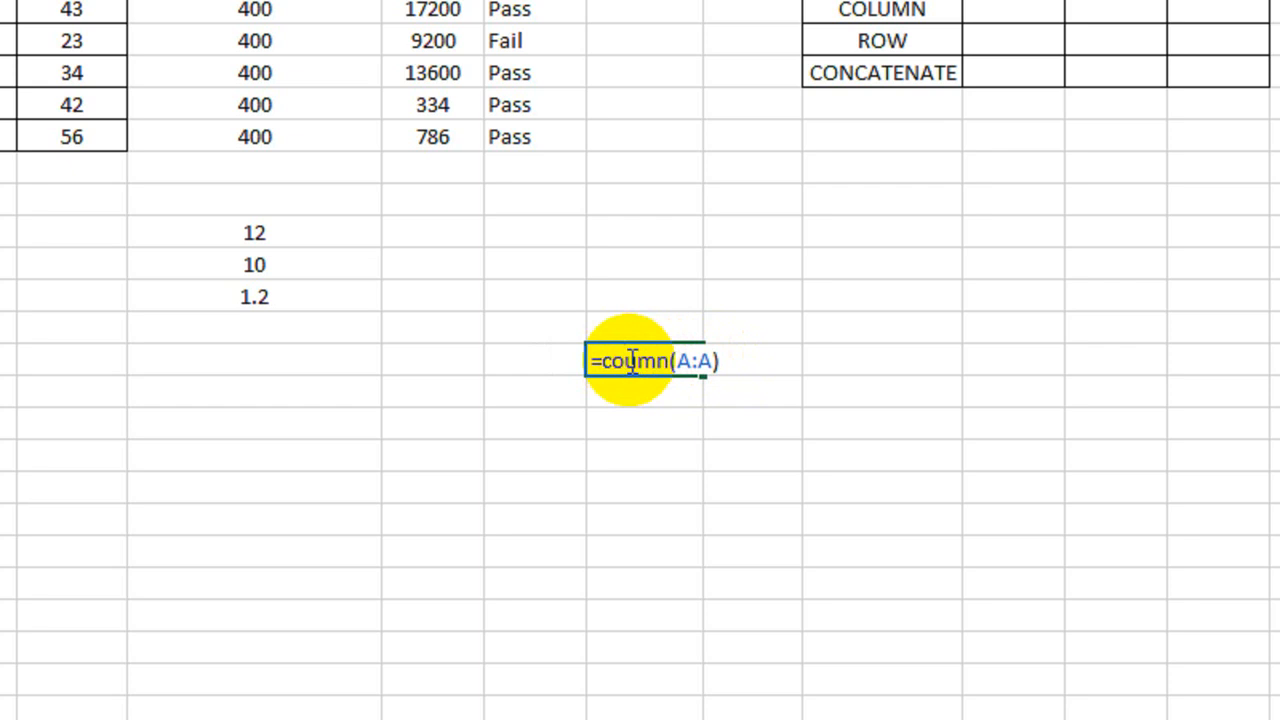
click(632, 361)
text(l)
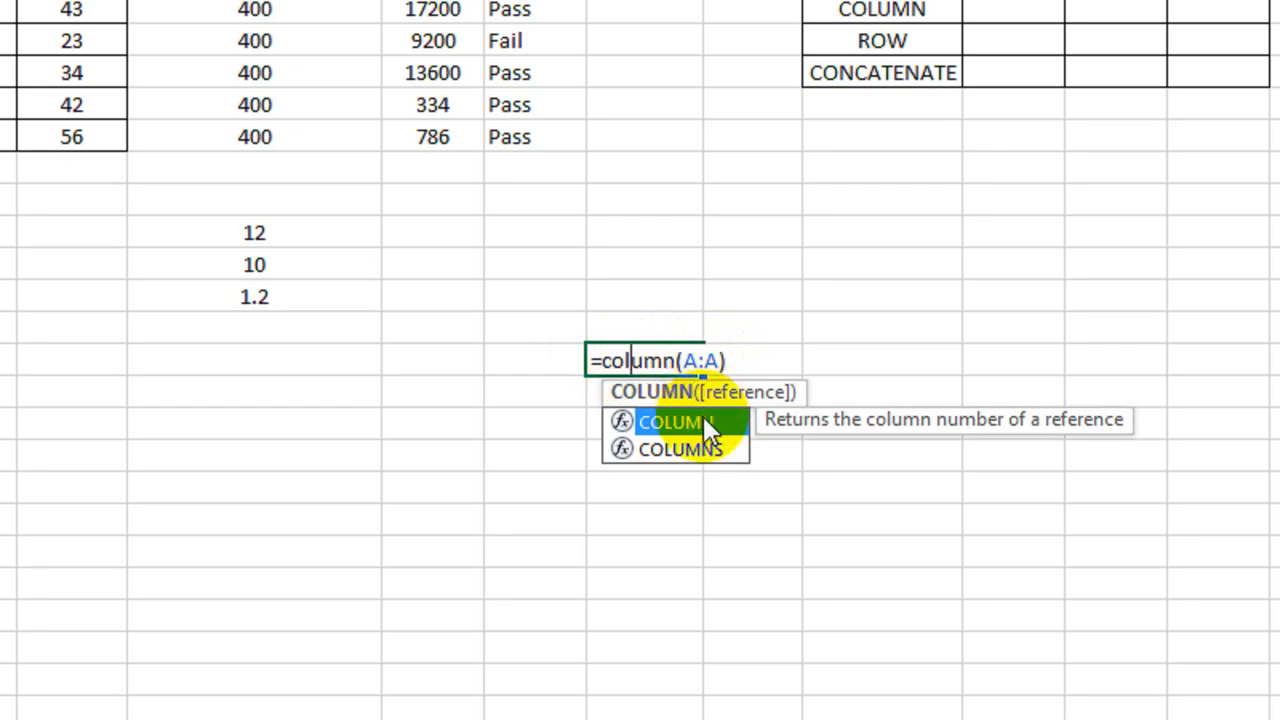
click(727, 361)
key(Return)
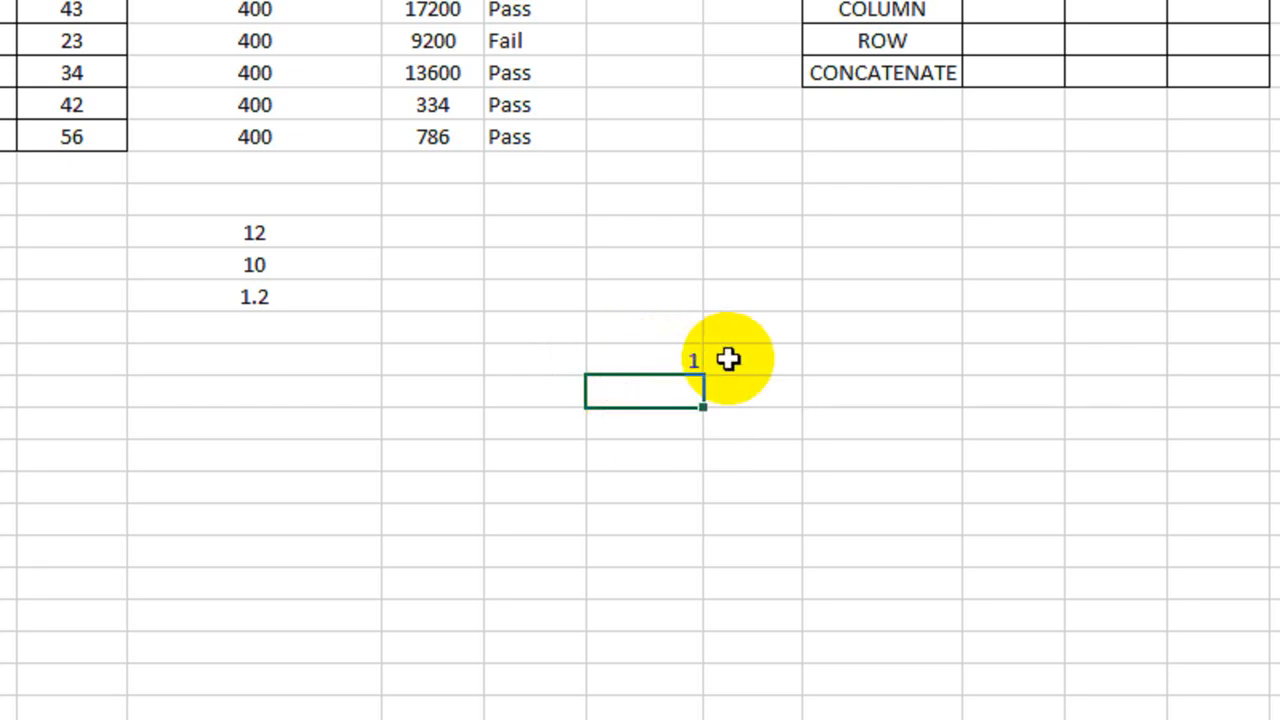
click(665, 362)
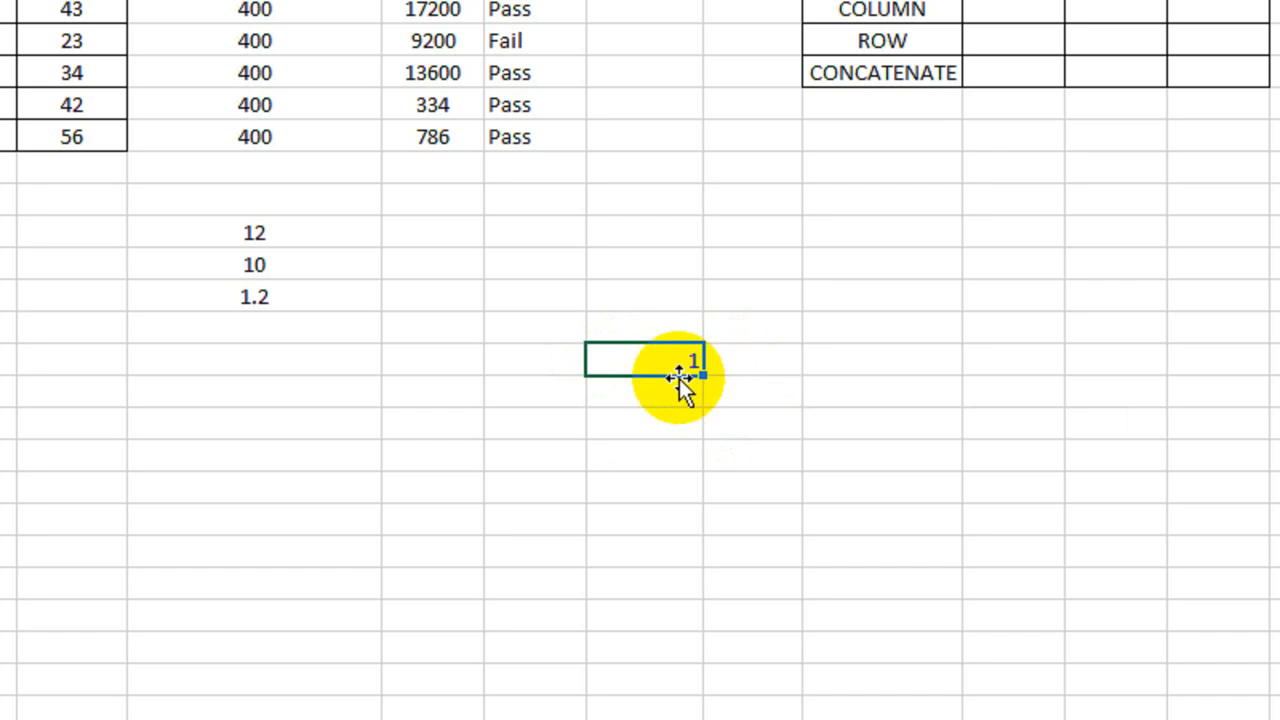
Copy the COLUMN formula from cell G17 down to G21 and across to K17
drag(701, 378, 695, 517)
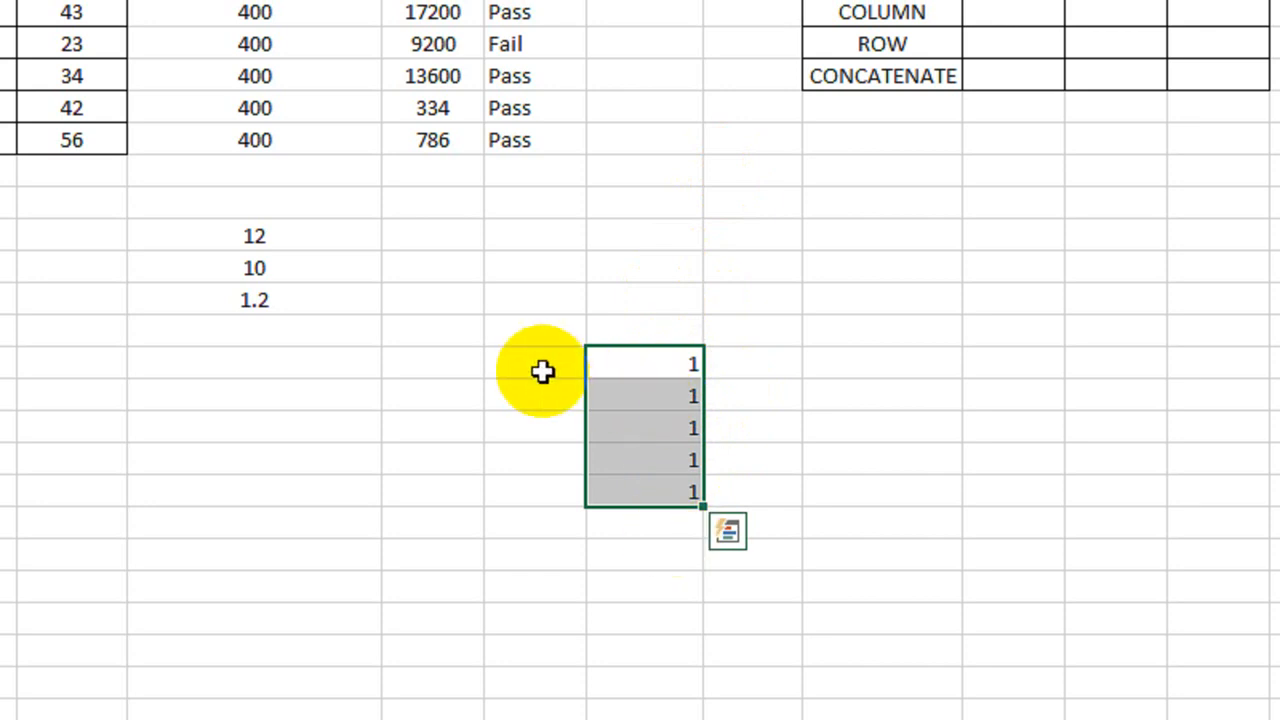
click(666, 366)
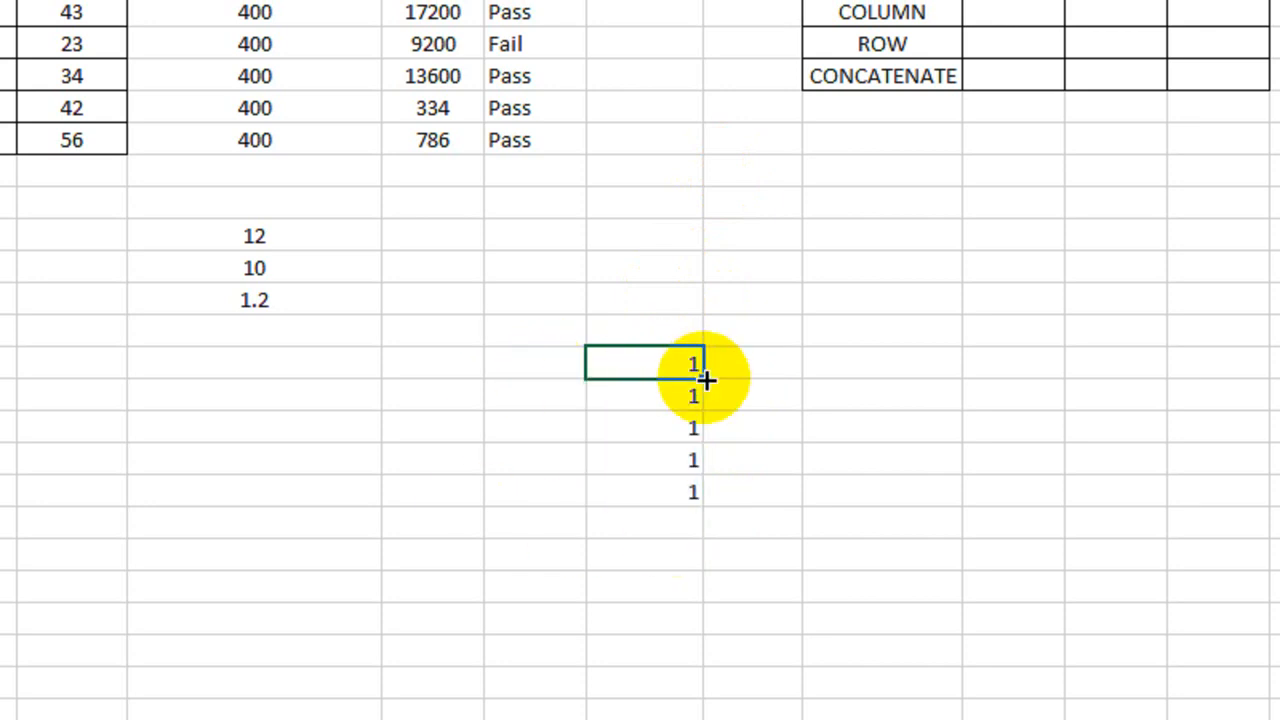
drag(705, 379, 974, 377)
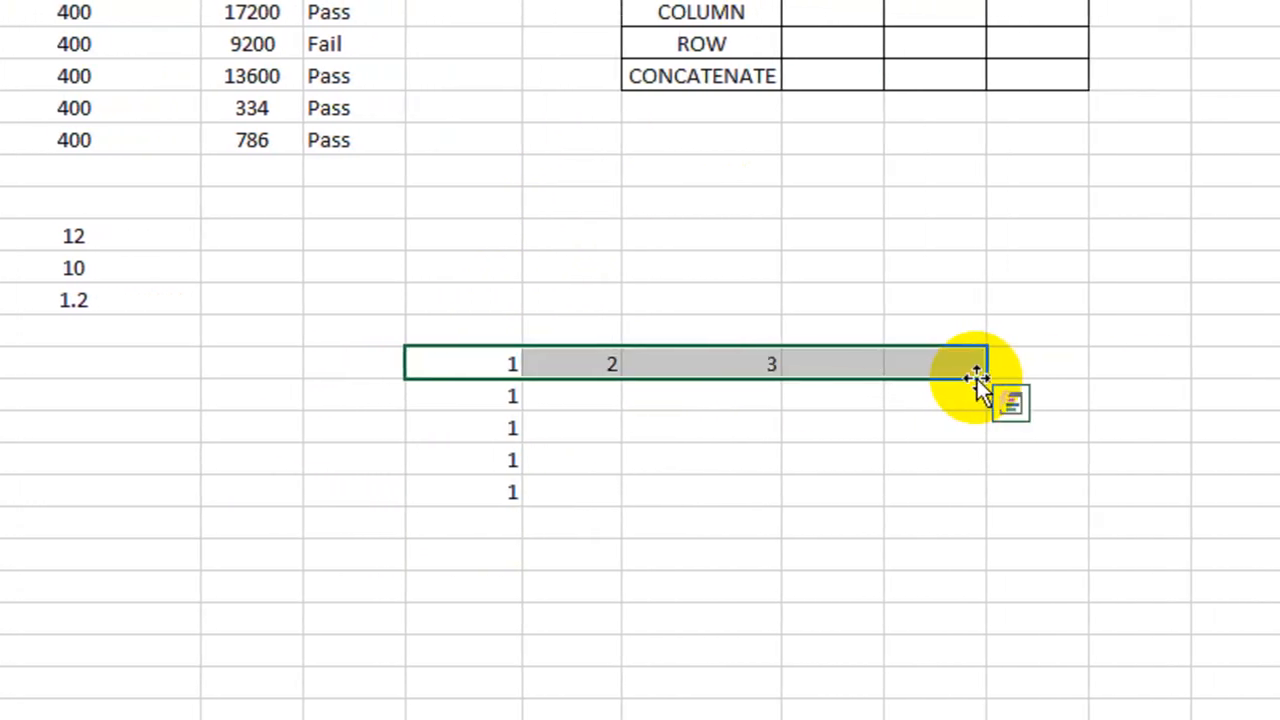
click(704, 538)
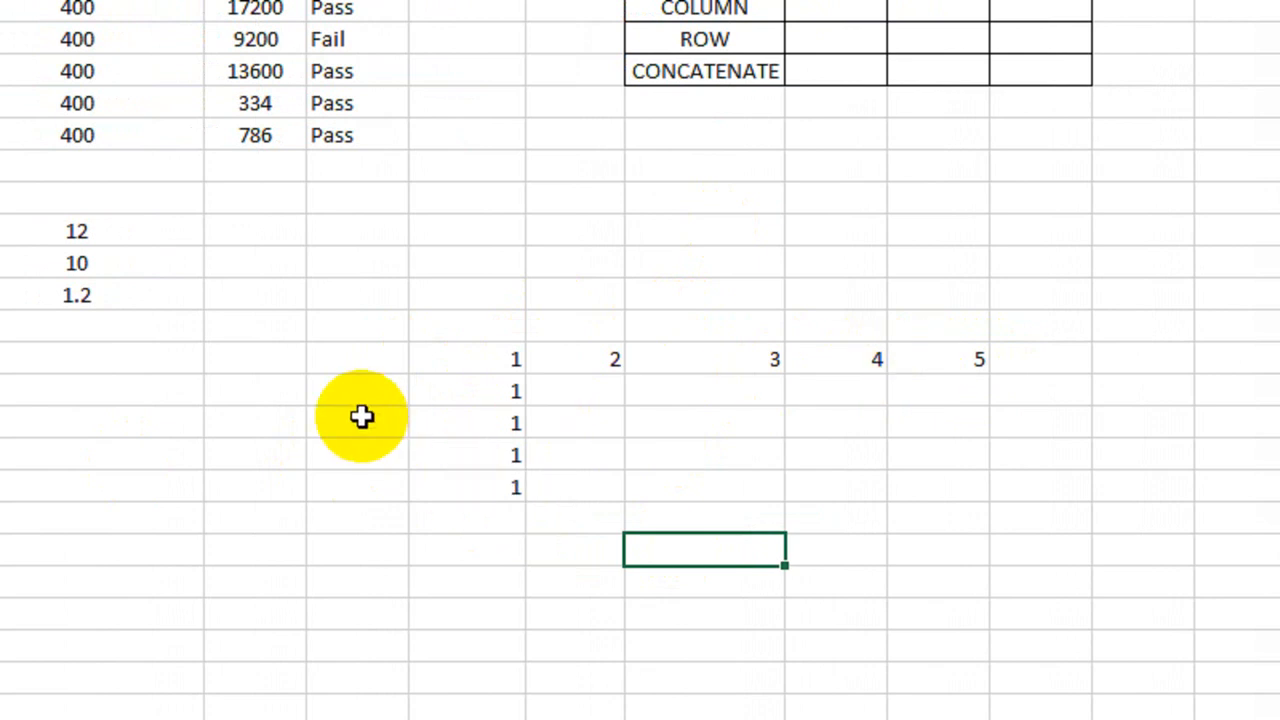
Return the row number of row 1 in cell F17 with the formula =row(1:1)
click(352, 370)
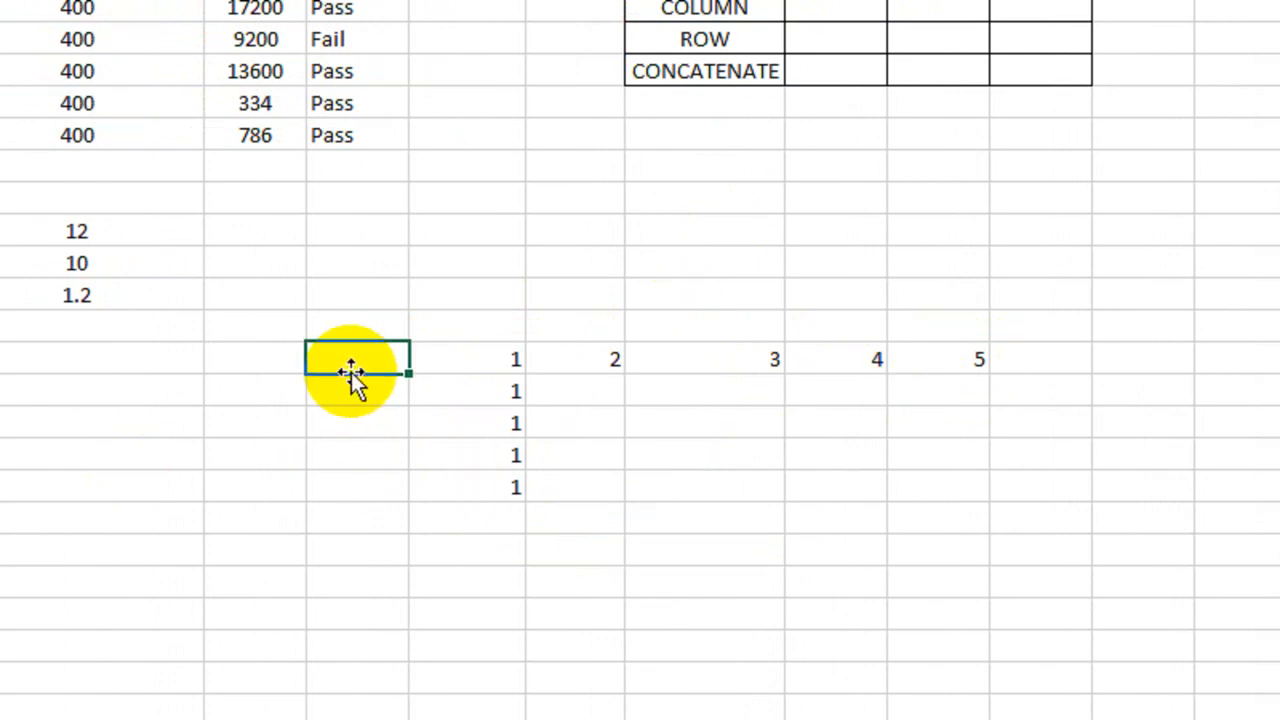
text(=ro)
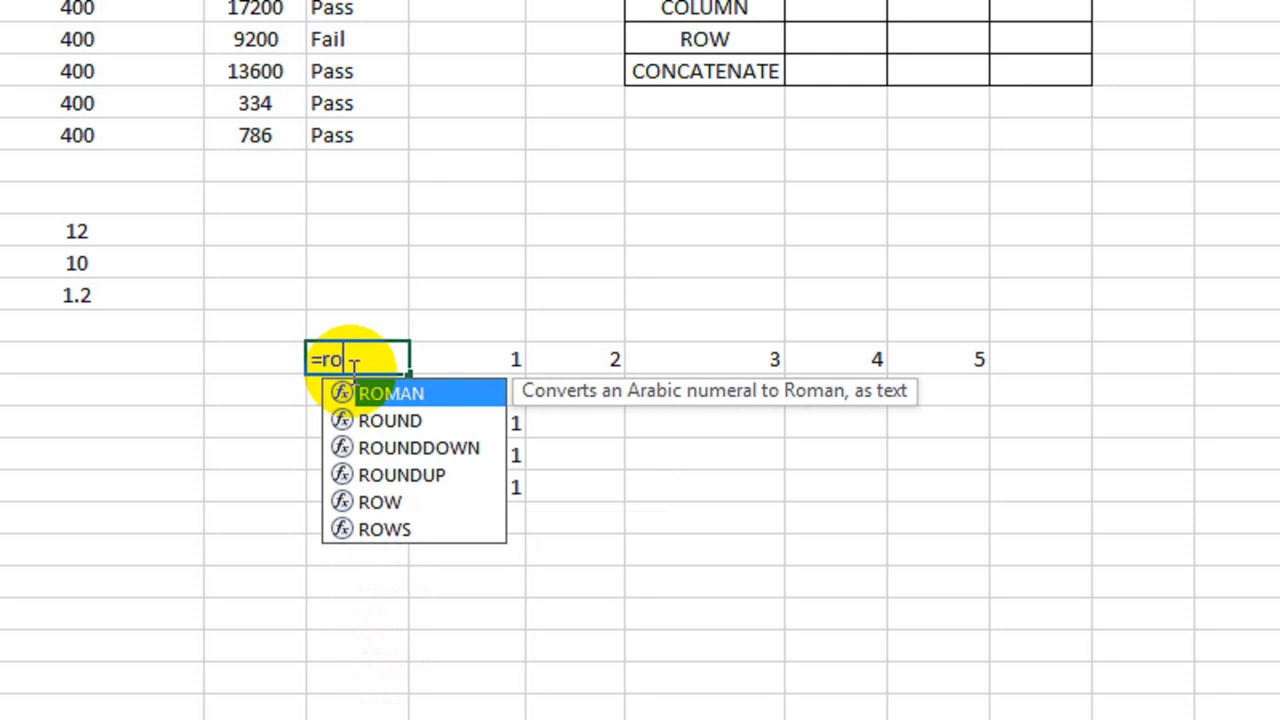
text(w)
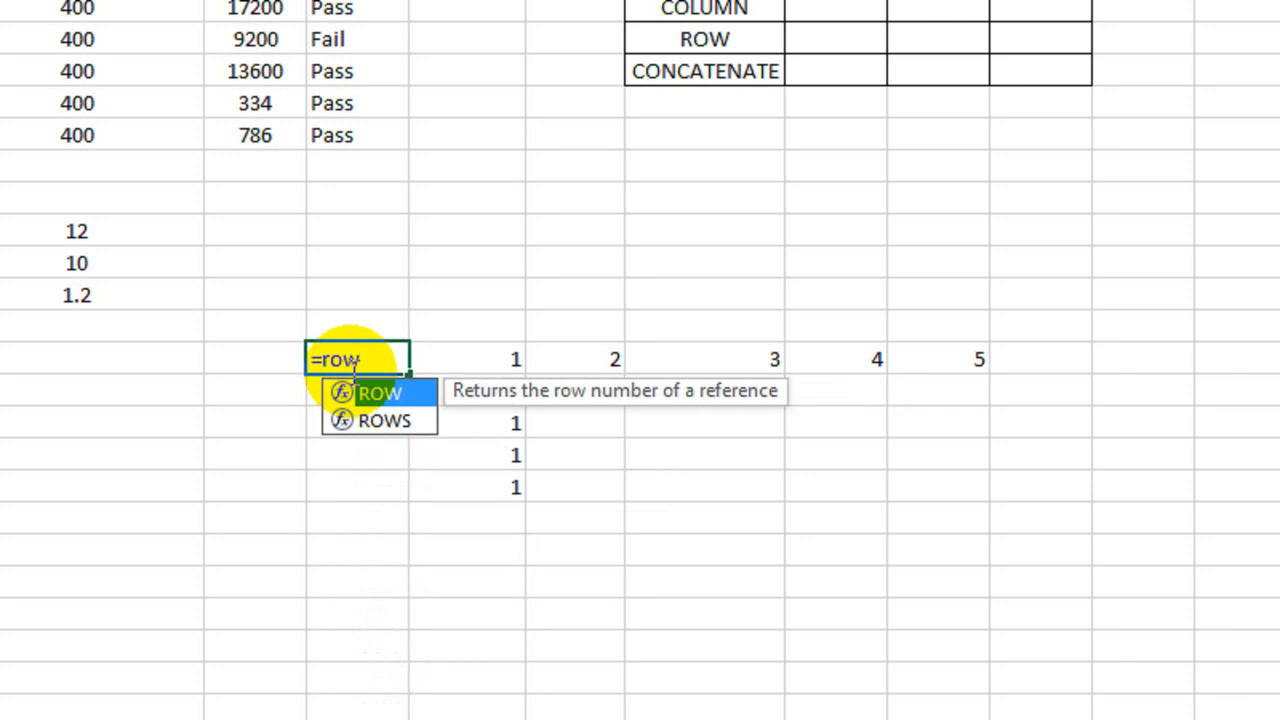
text((1:1)
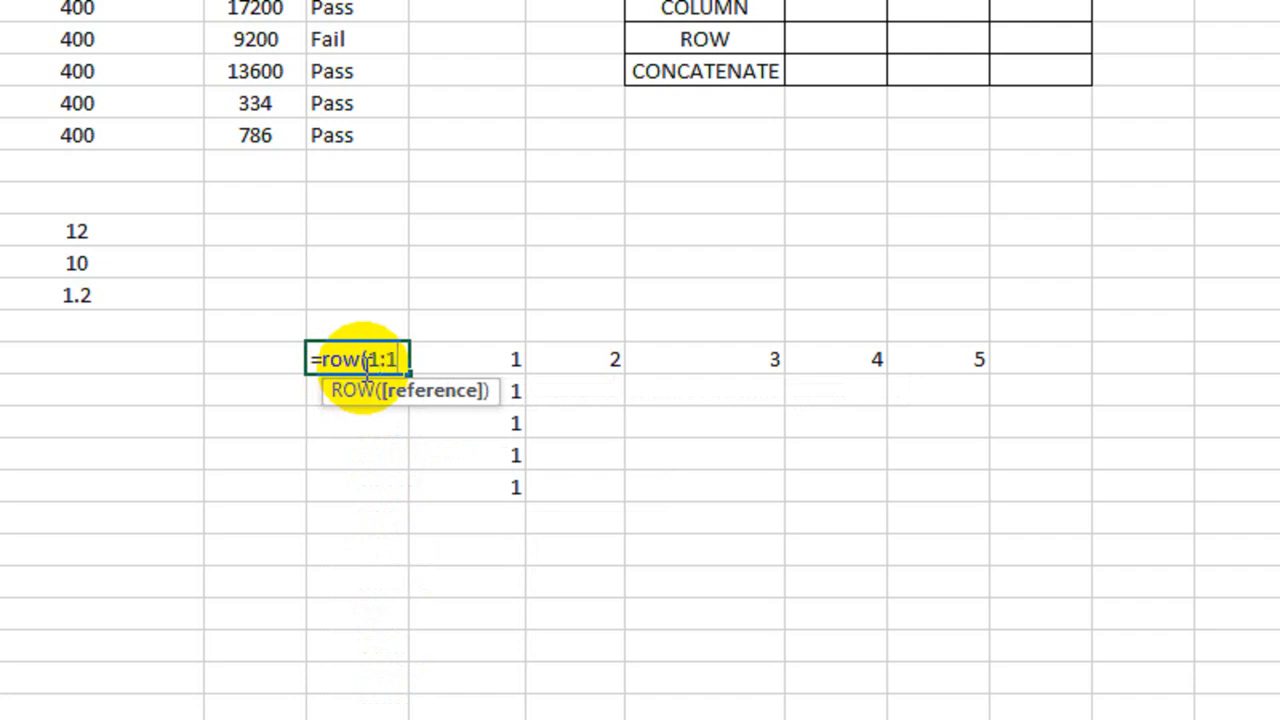
key(Return)
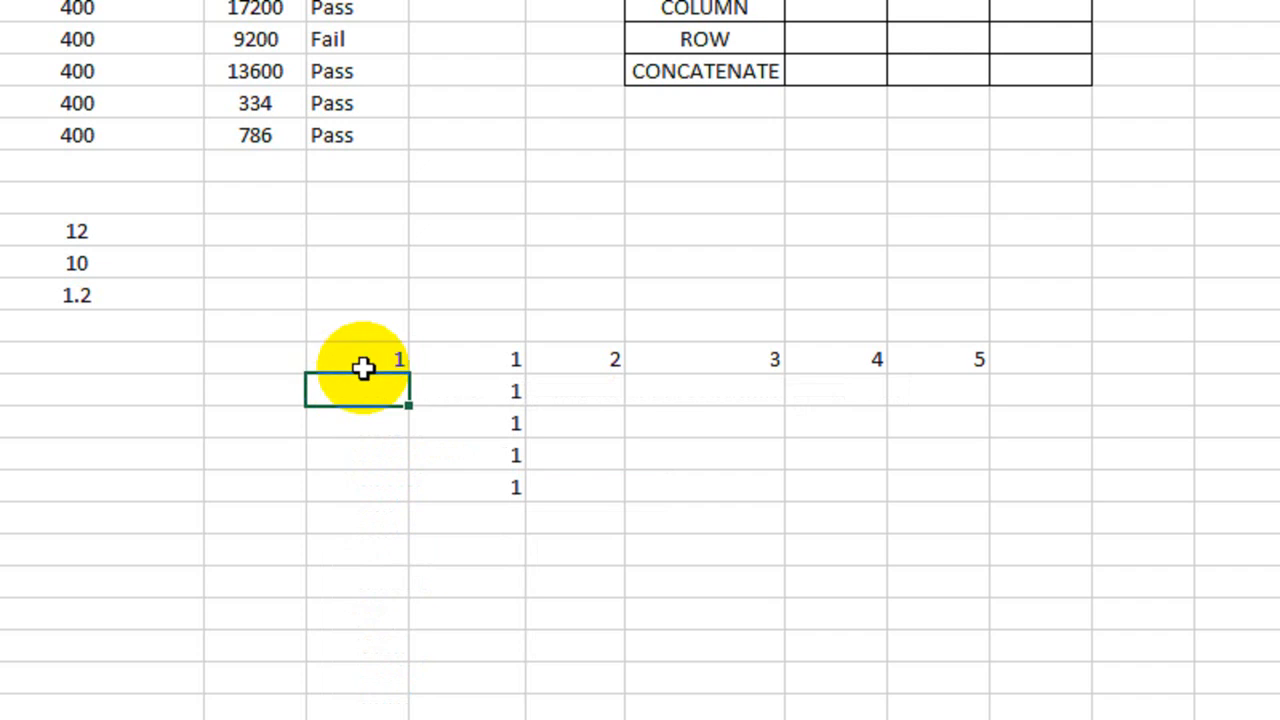
Copy the ROW formula from cell F17 down to F24
click(362, 368)
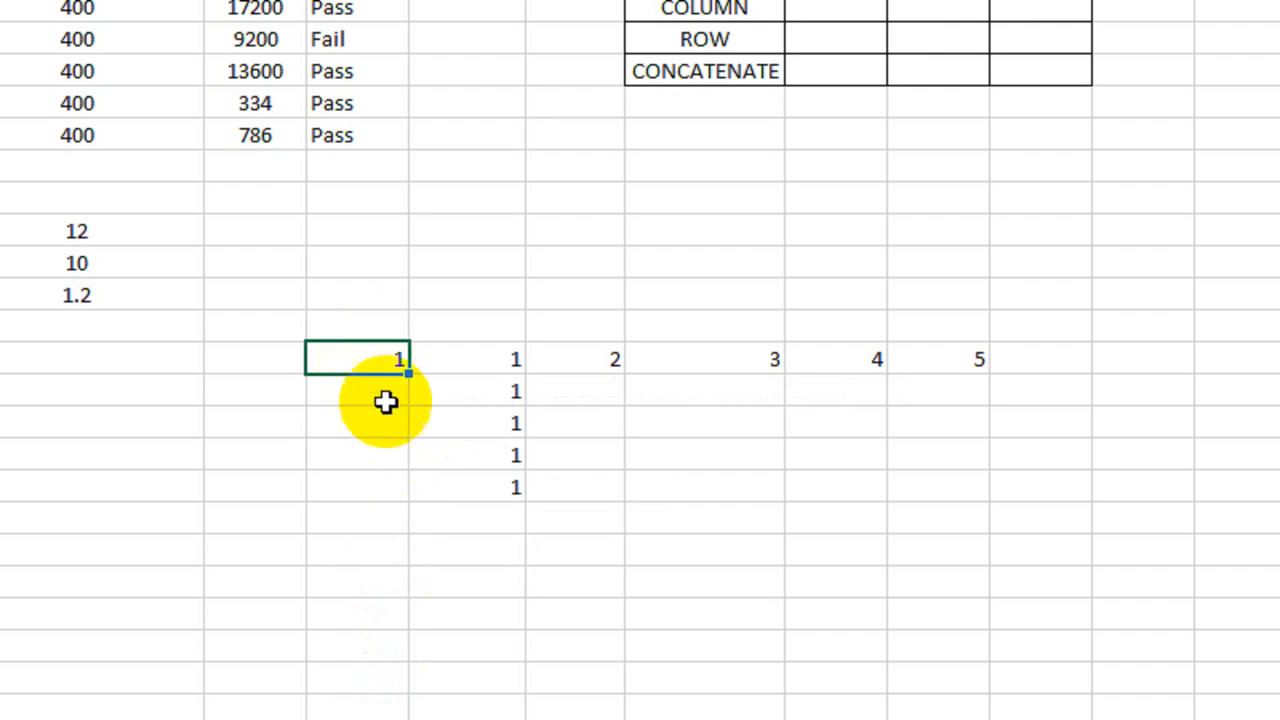
drag(409, 375, 393, 542)
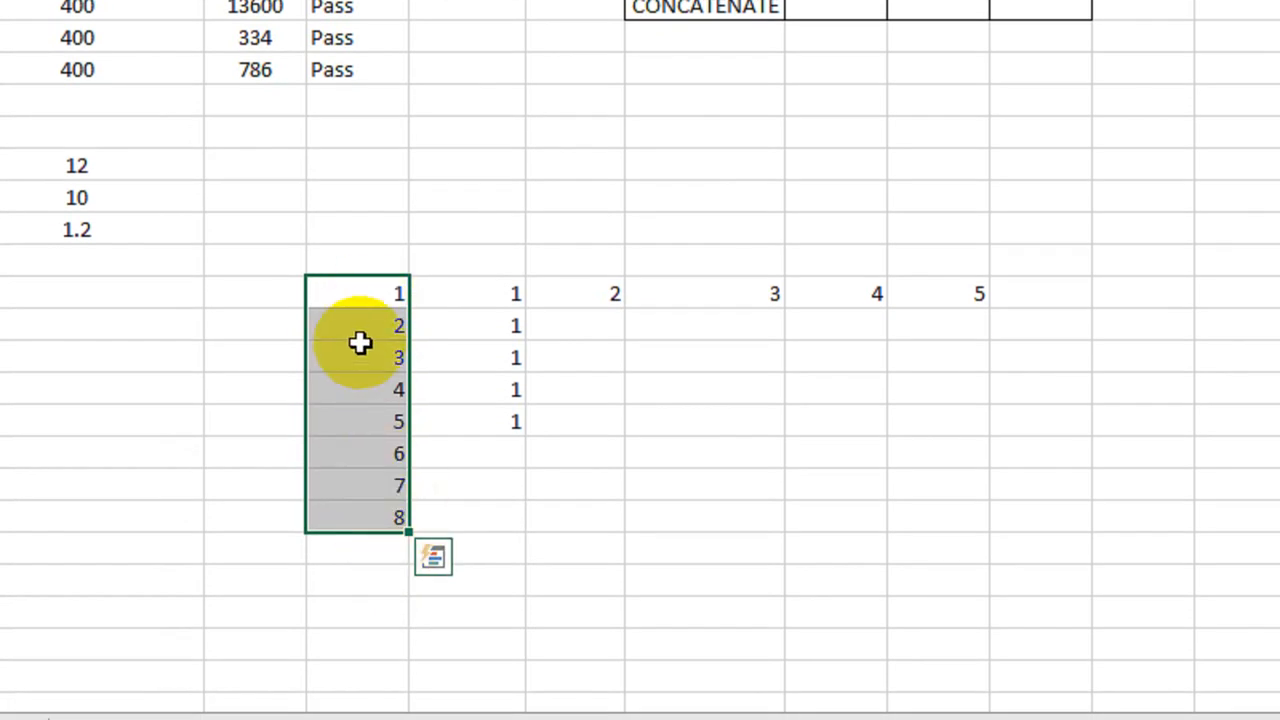
click(465, 424)
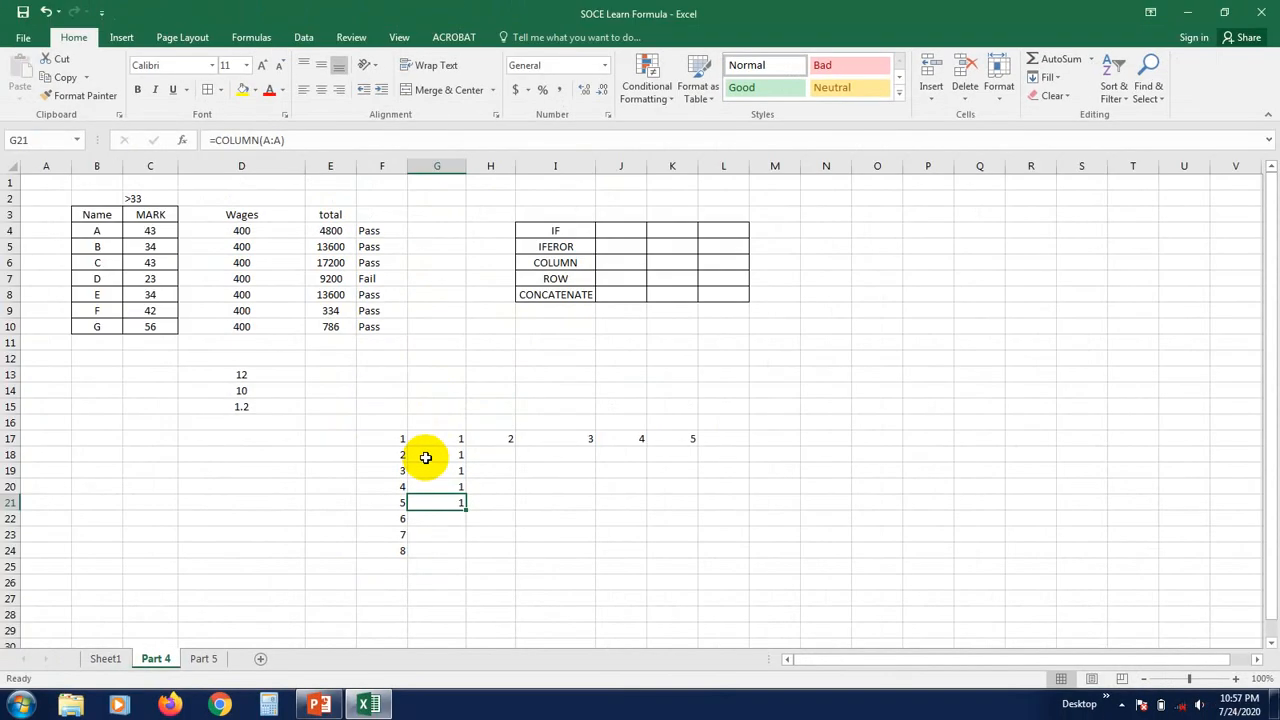
click(588, 511)
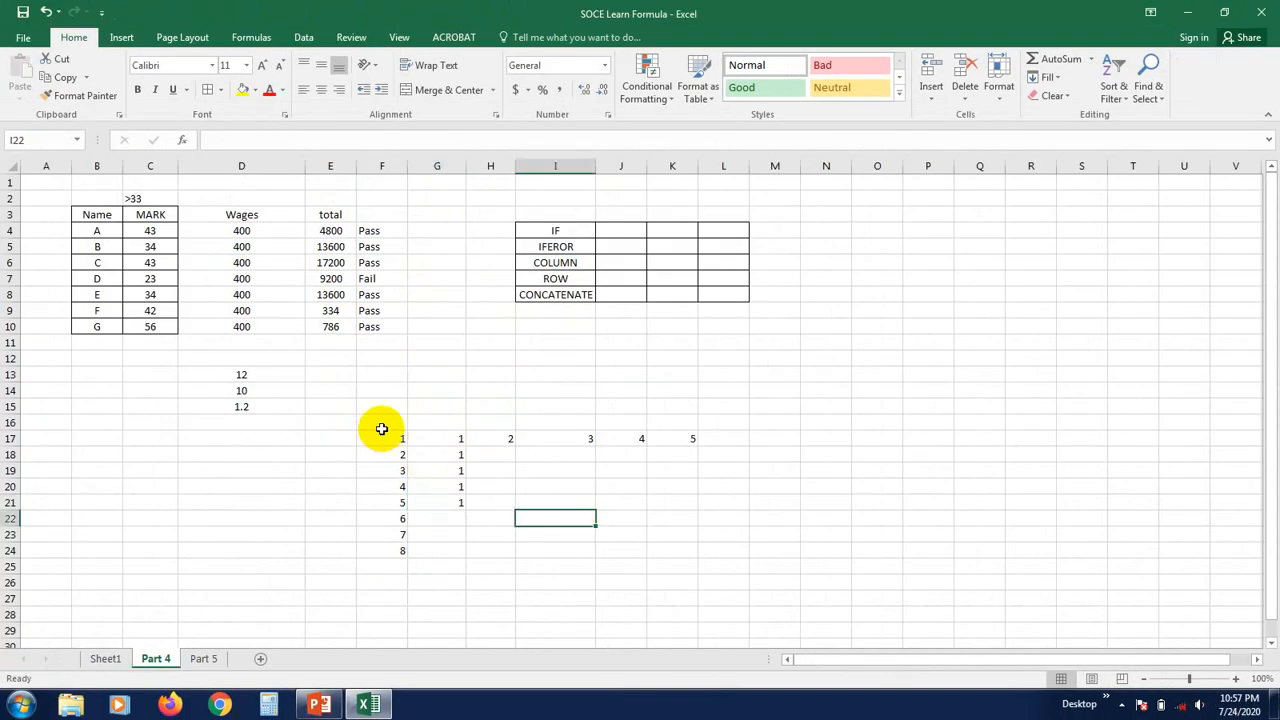
mouse_move(381, 429)
mouse_down()
mouse_move(620, 509)
mouse_move(719, 584)
mouse_move(384, 415)
mouse_up()
click(462, 522)
click(519, 386)
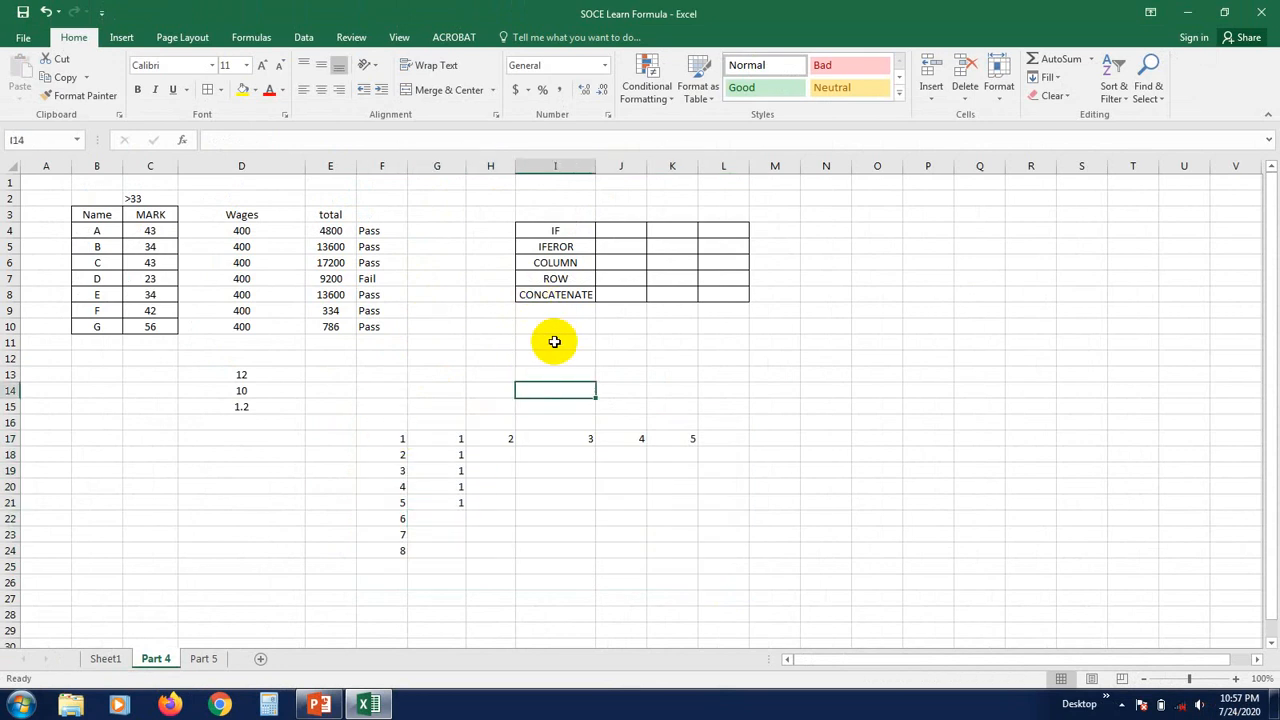
click(457, 357)
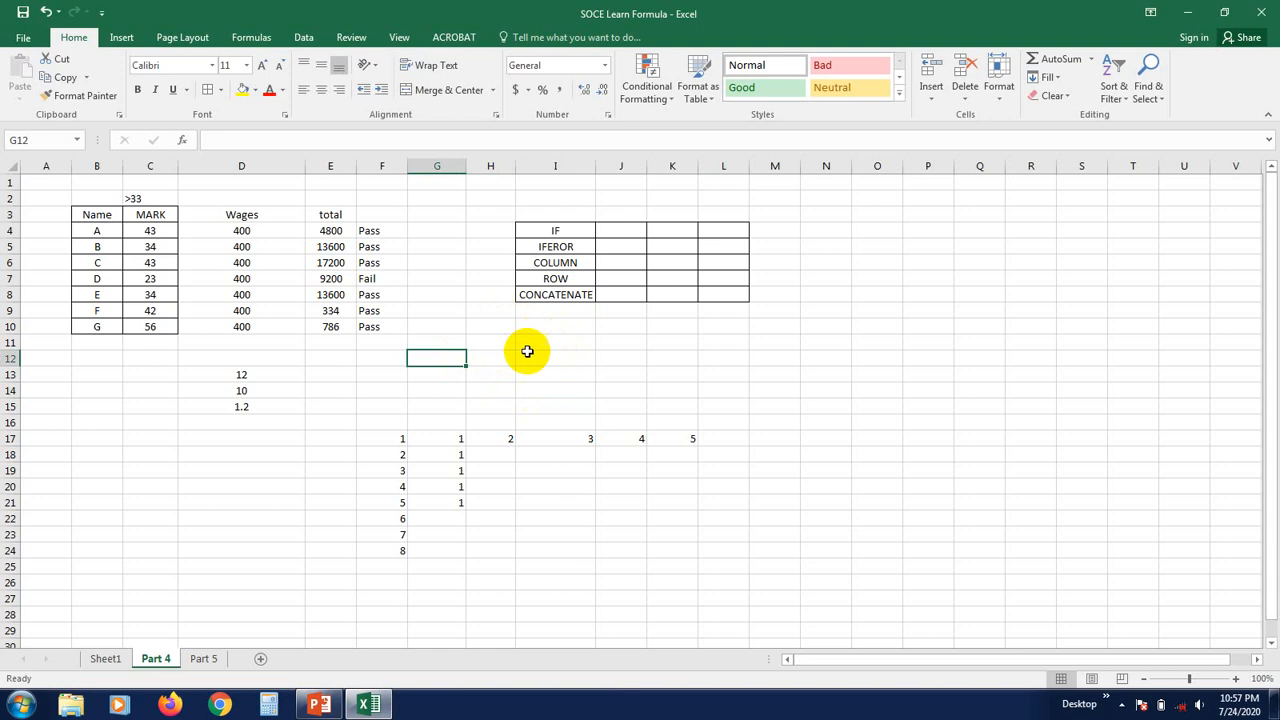
click(545, 295)
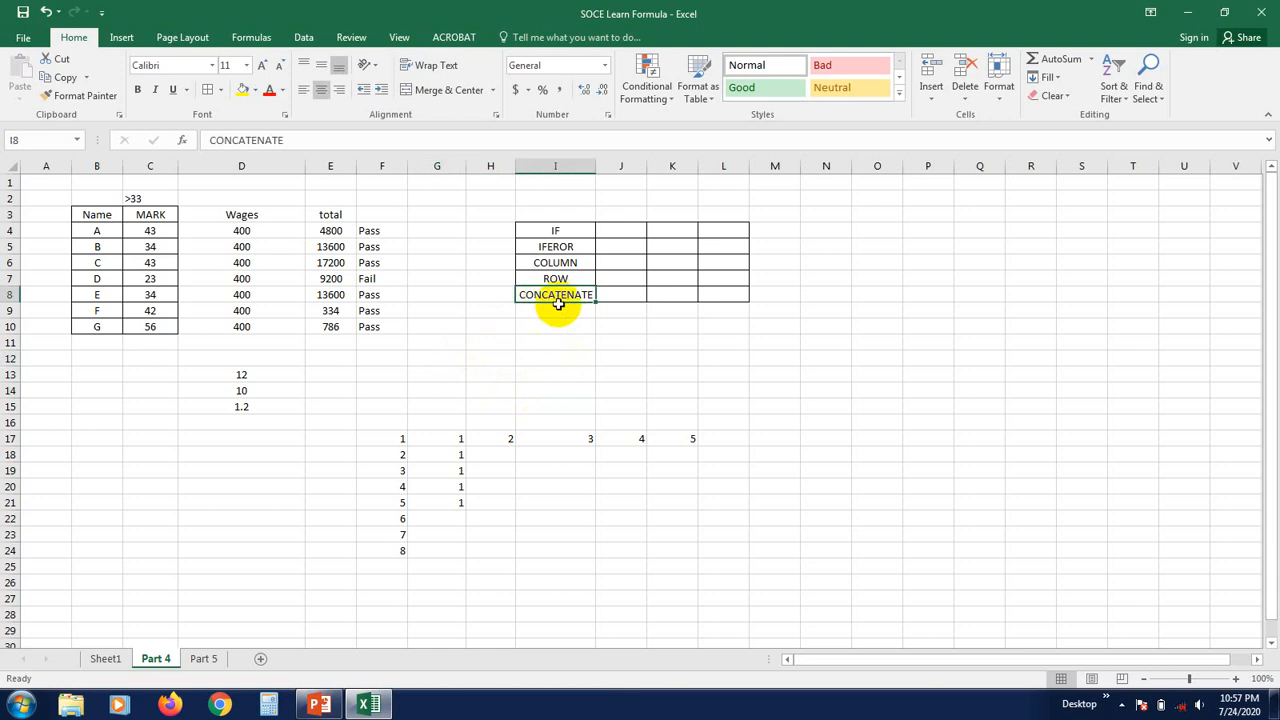
click(551, 379)
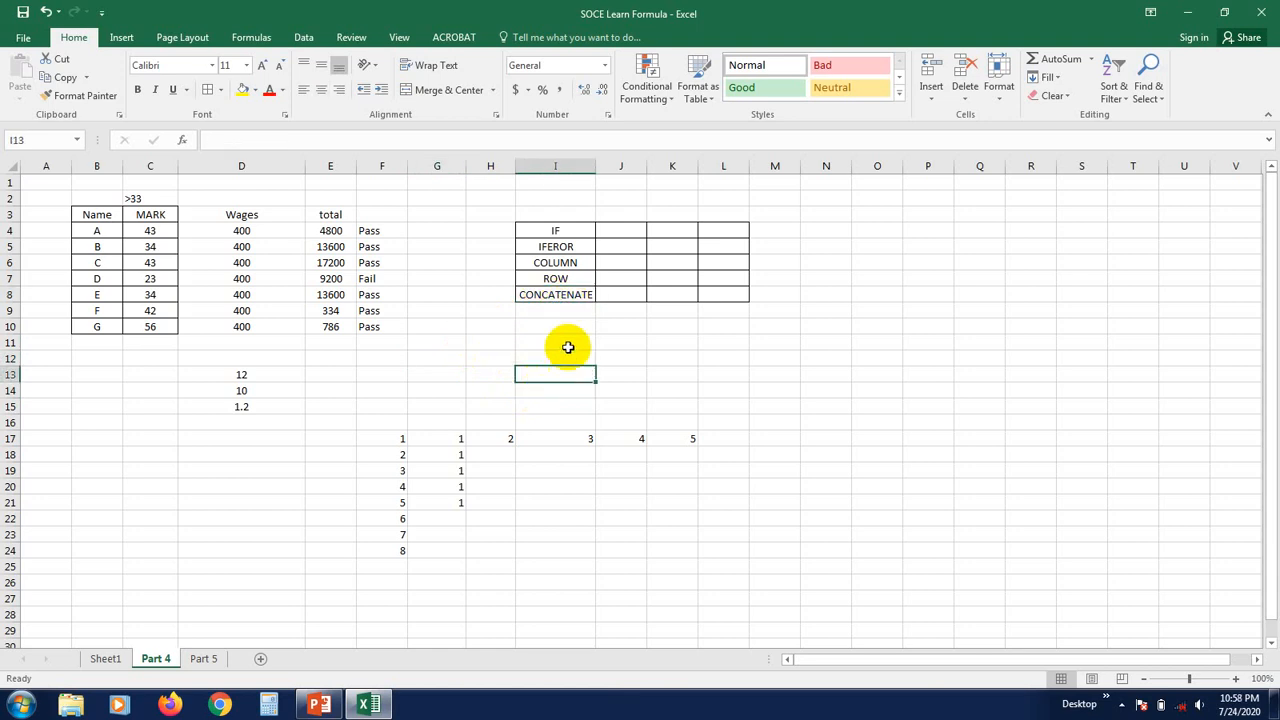
click(551, 297)
click(551, 373)
click(543, 295)
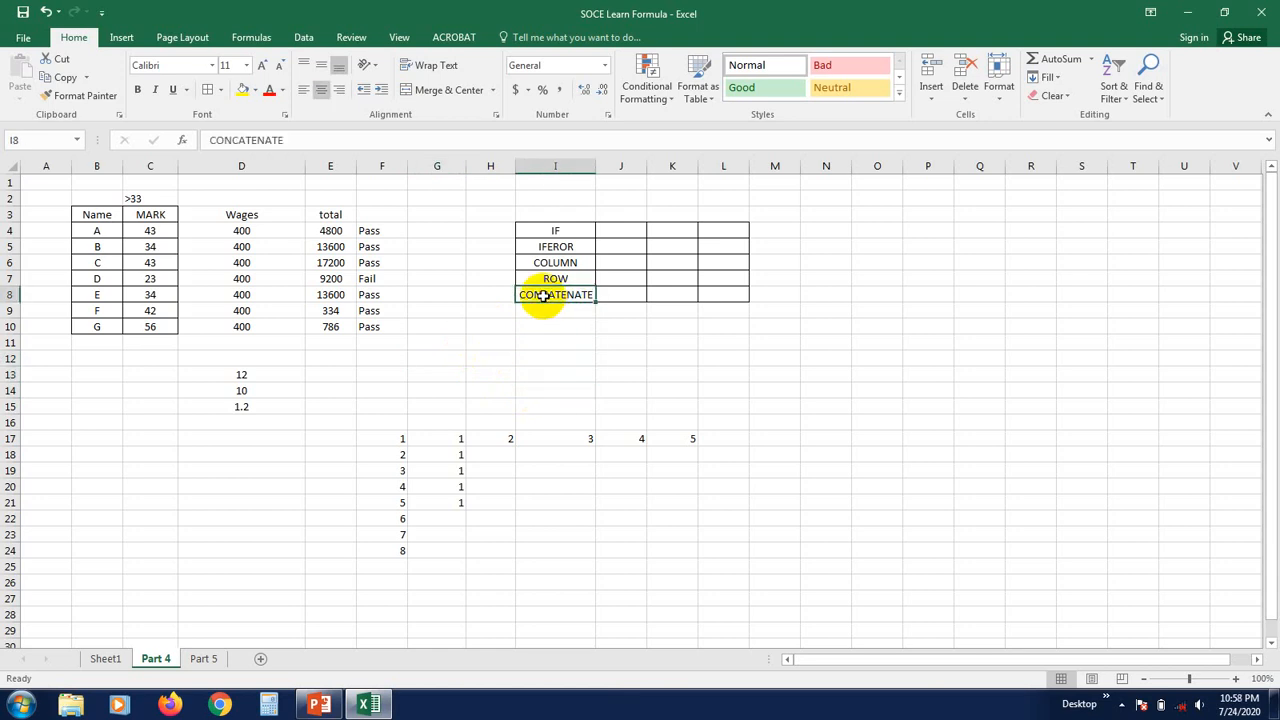
click(542, 344)
click(545, 358)
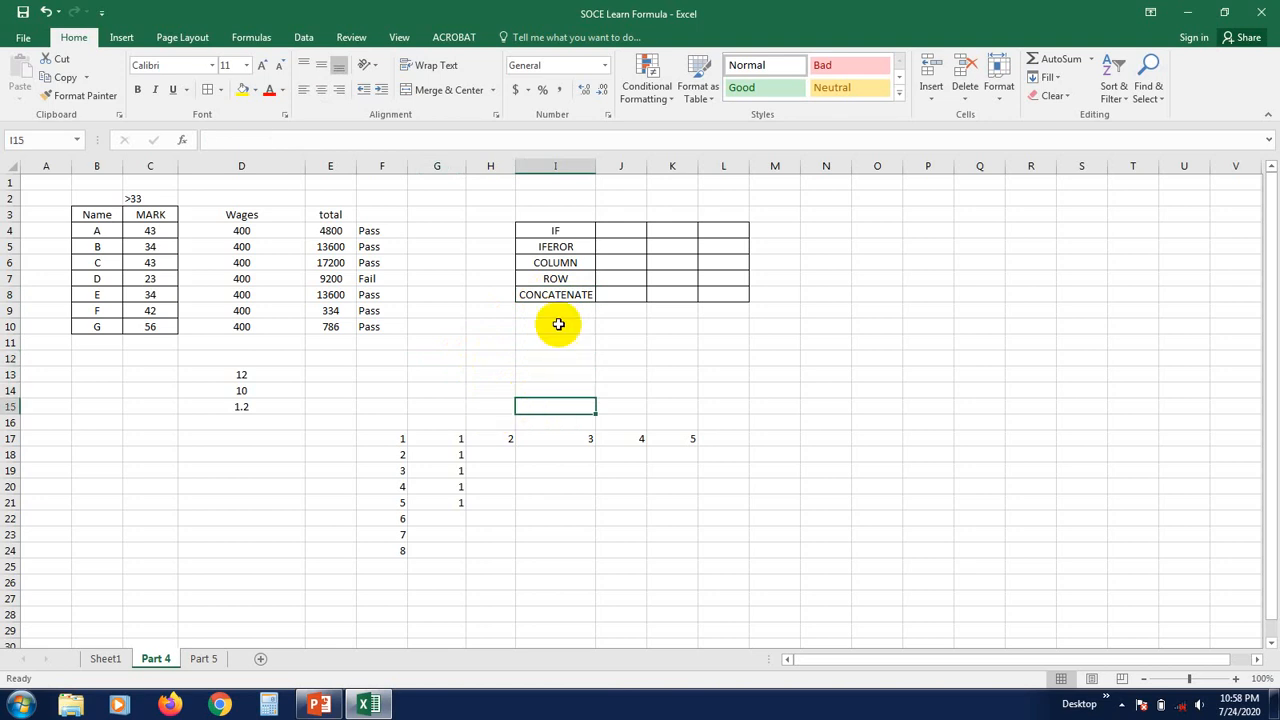
click(548, 378)
click(551, 391)
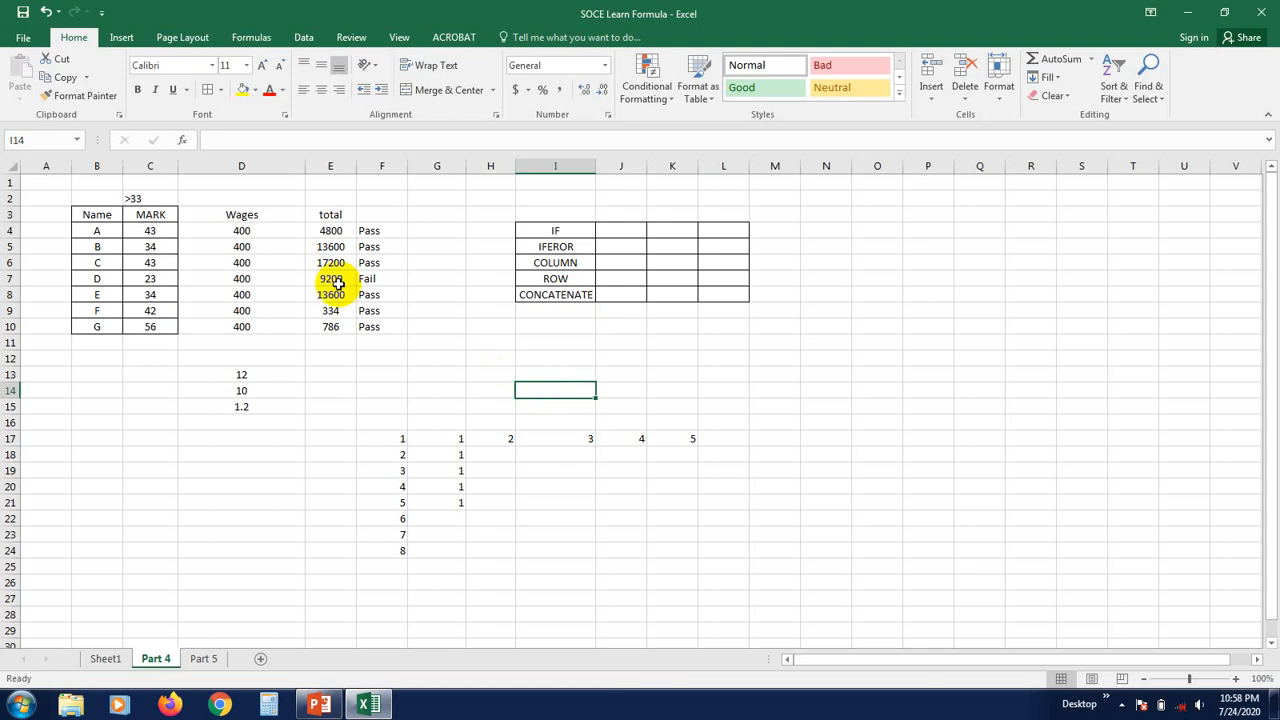
Replace the marks in C4:C10 with the consecutive numbers 101 to 107, starting with 101 and 102
click(160, 228)
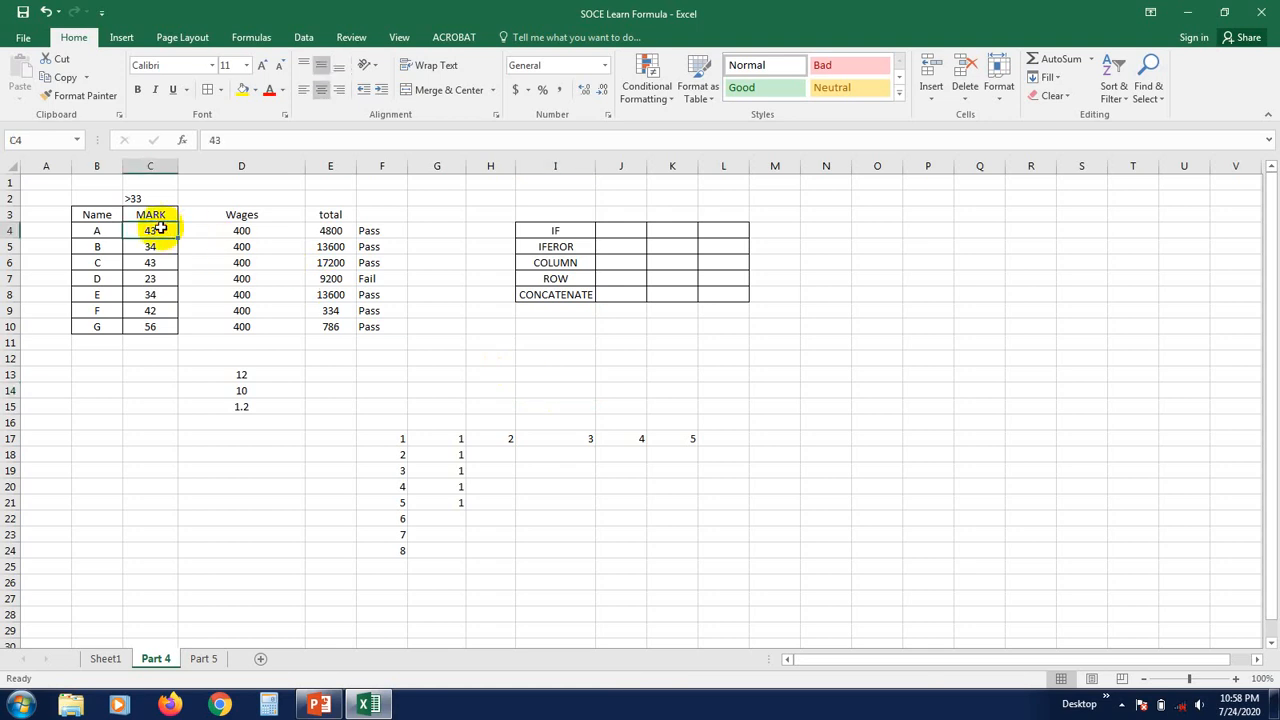
text(12)
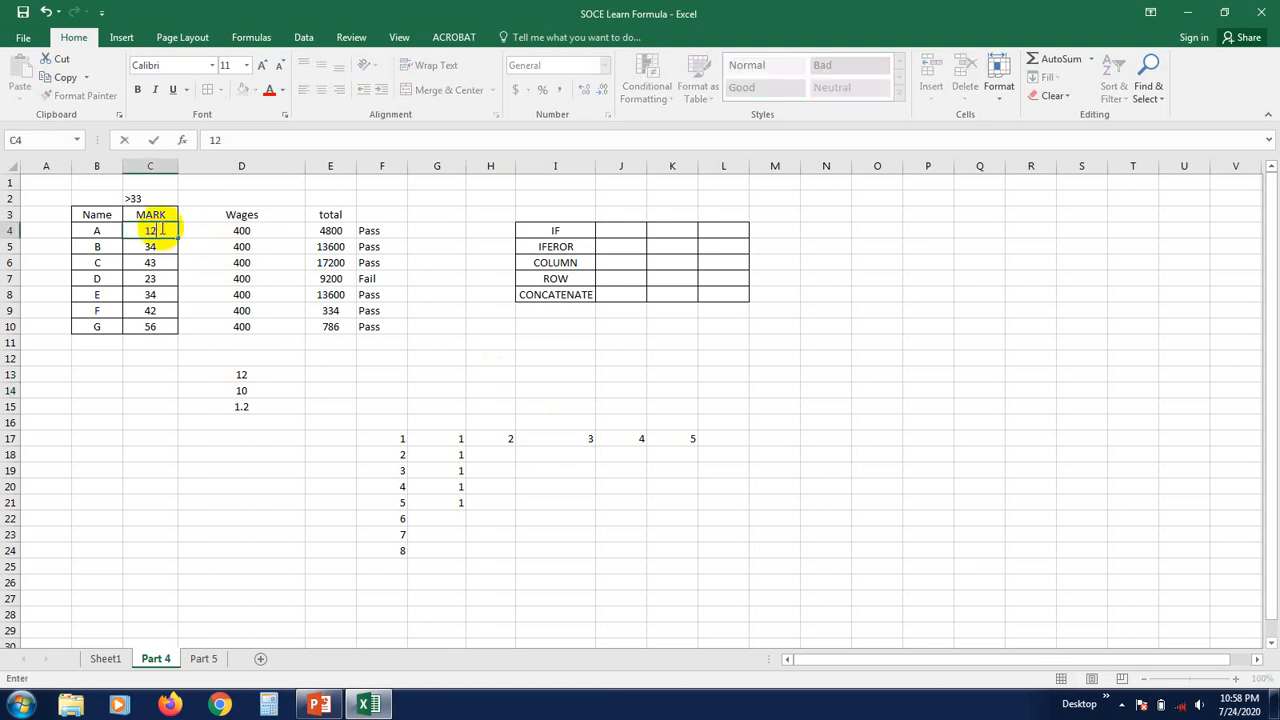
click(152, 246)
text(102)
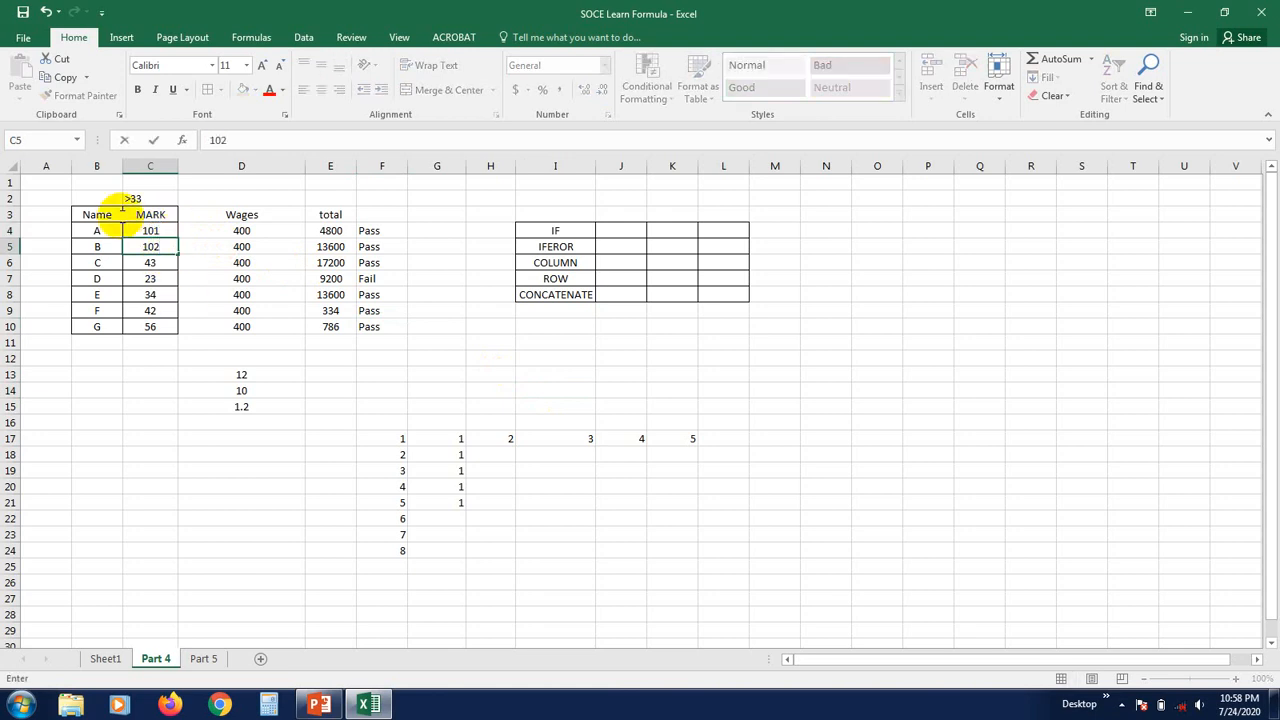
drag(156, 230, 170, 337)
click(172, 392)
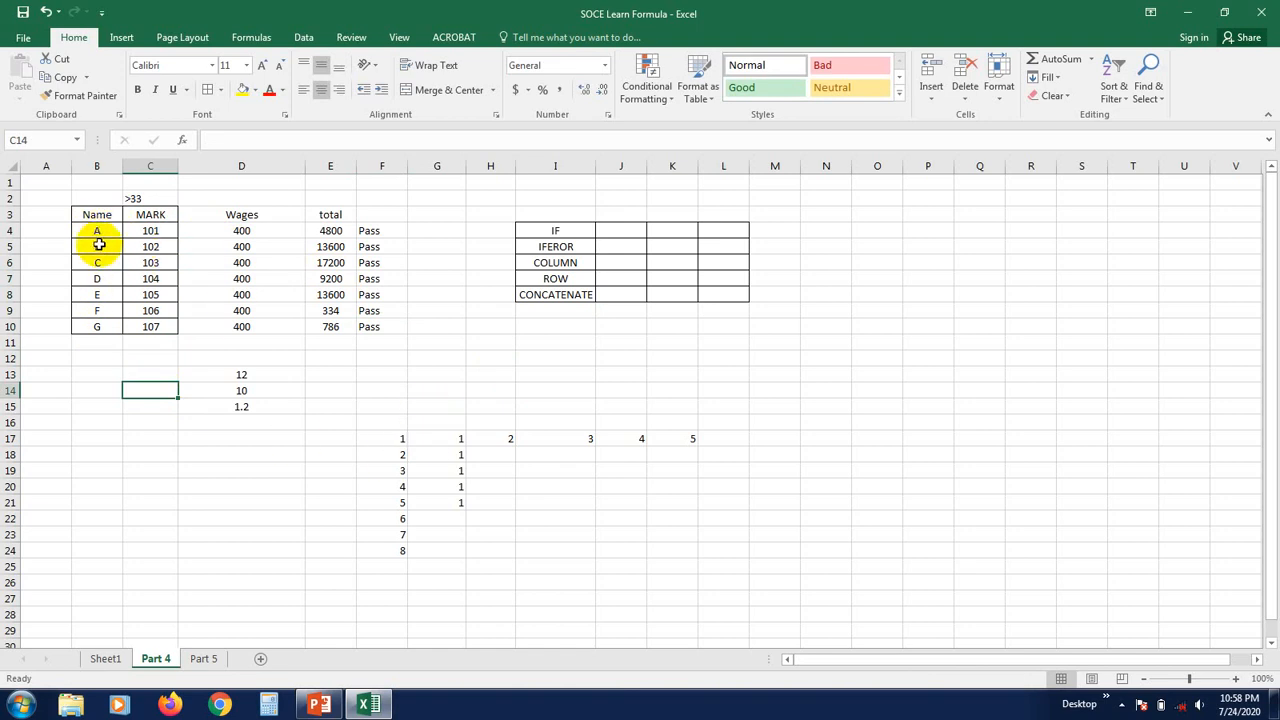
Change the MARK column header in cell C3 to Roll
click(151, 216)
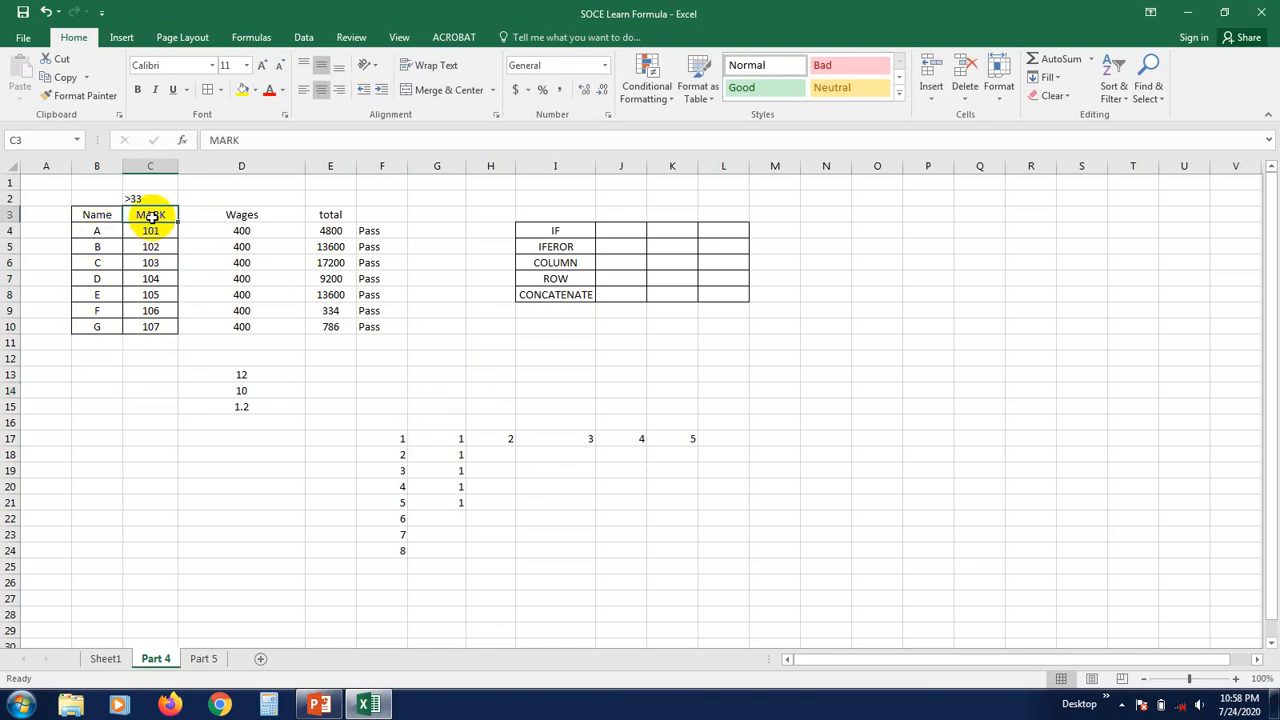
text(Roll)
key(Return)
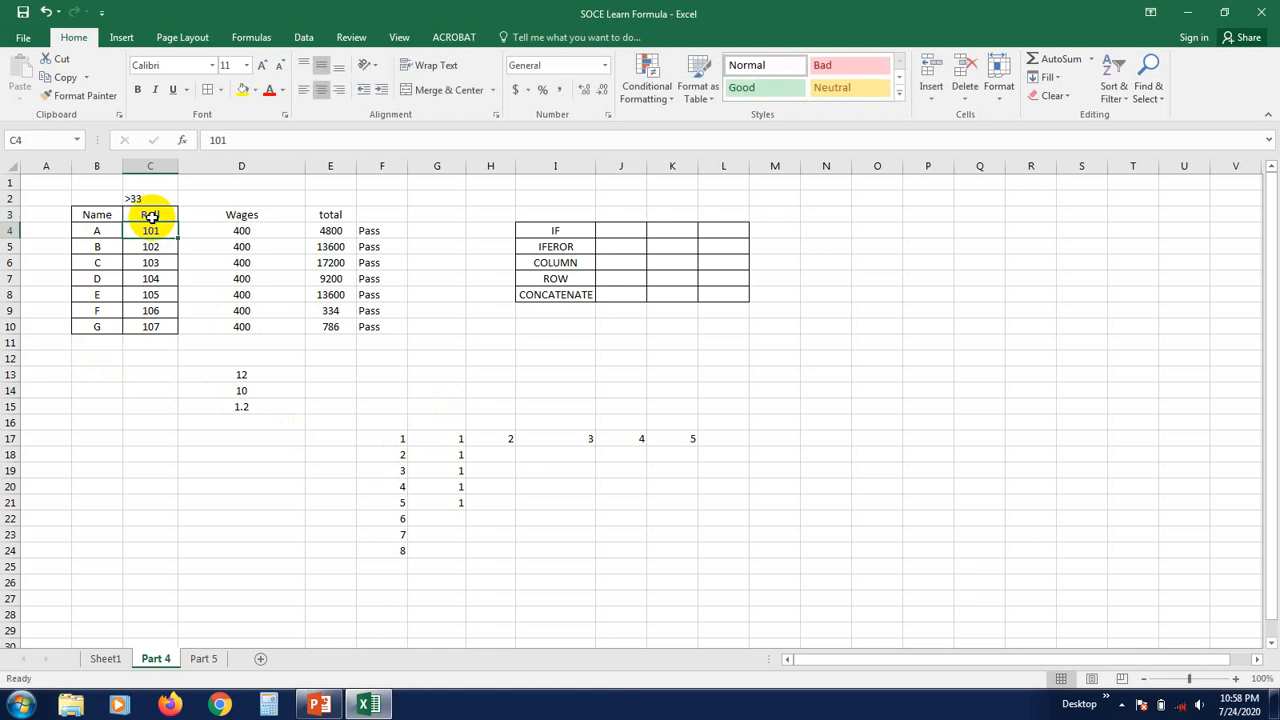
click(303, 507)
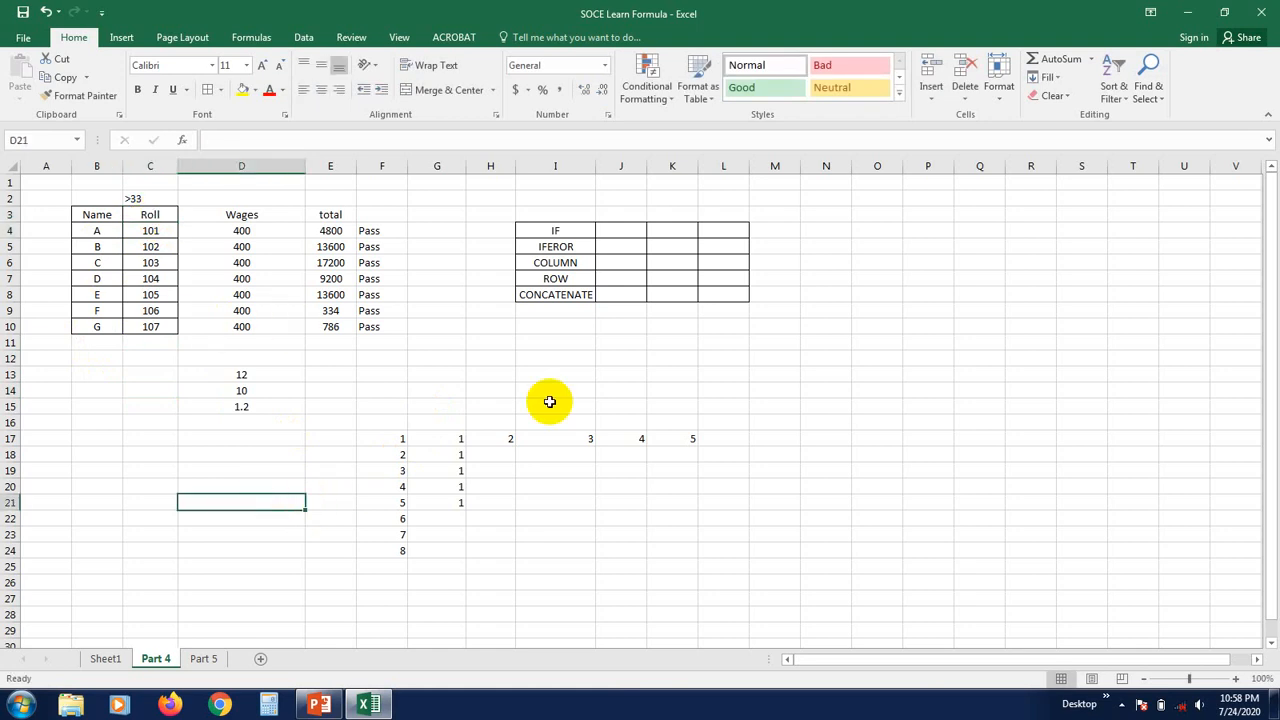
click(568, 374)
text(=)
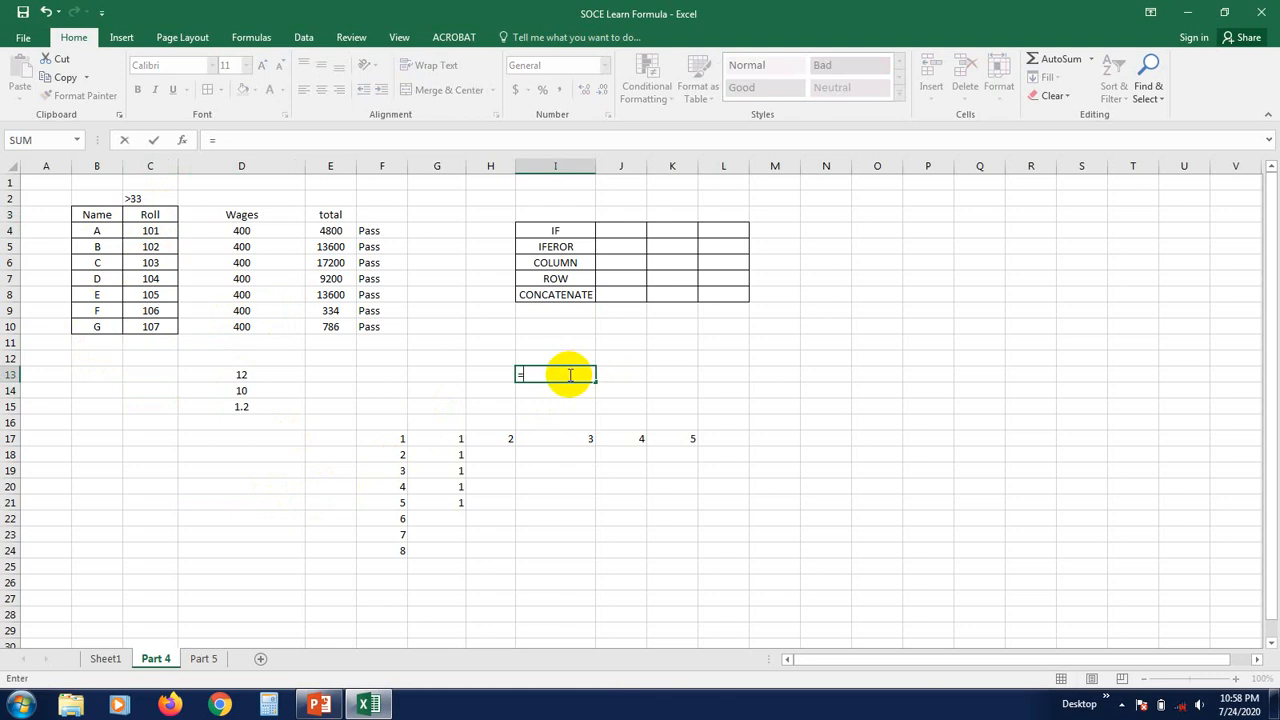
text(con)
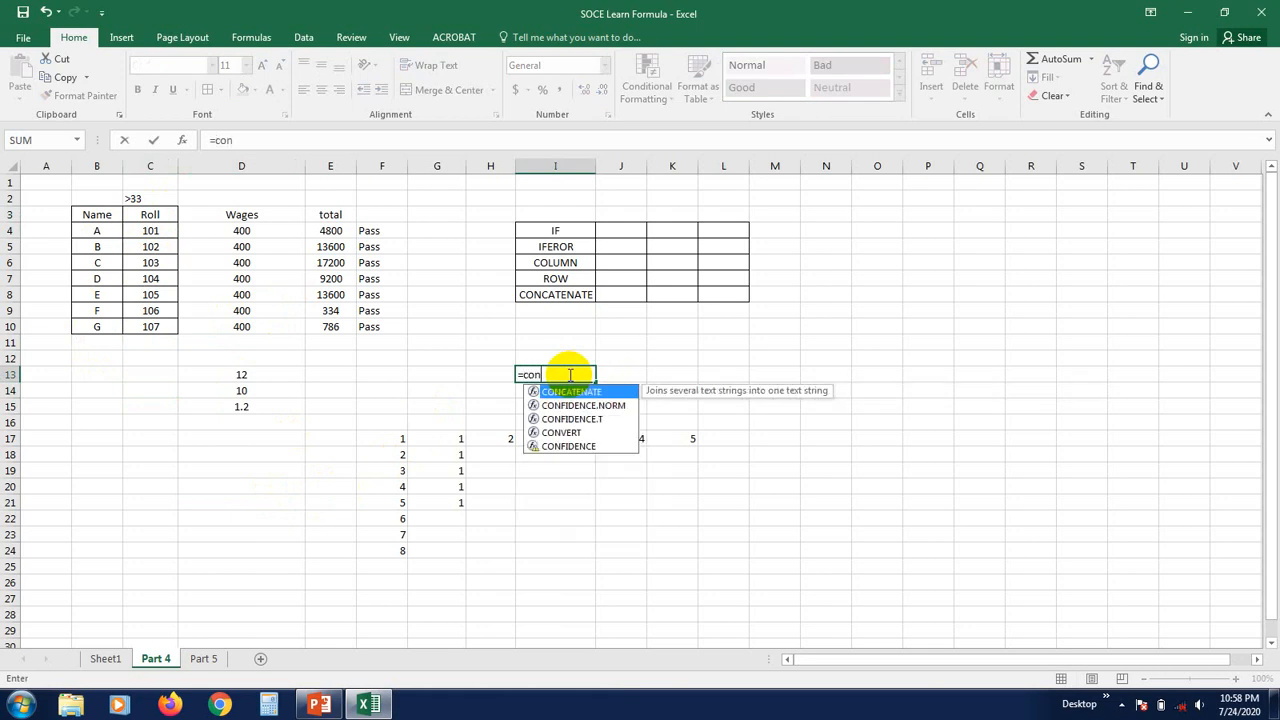
text(ca)
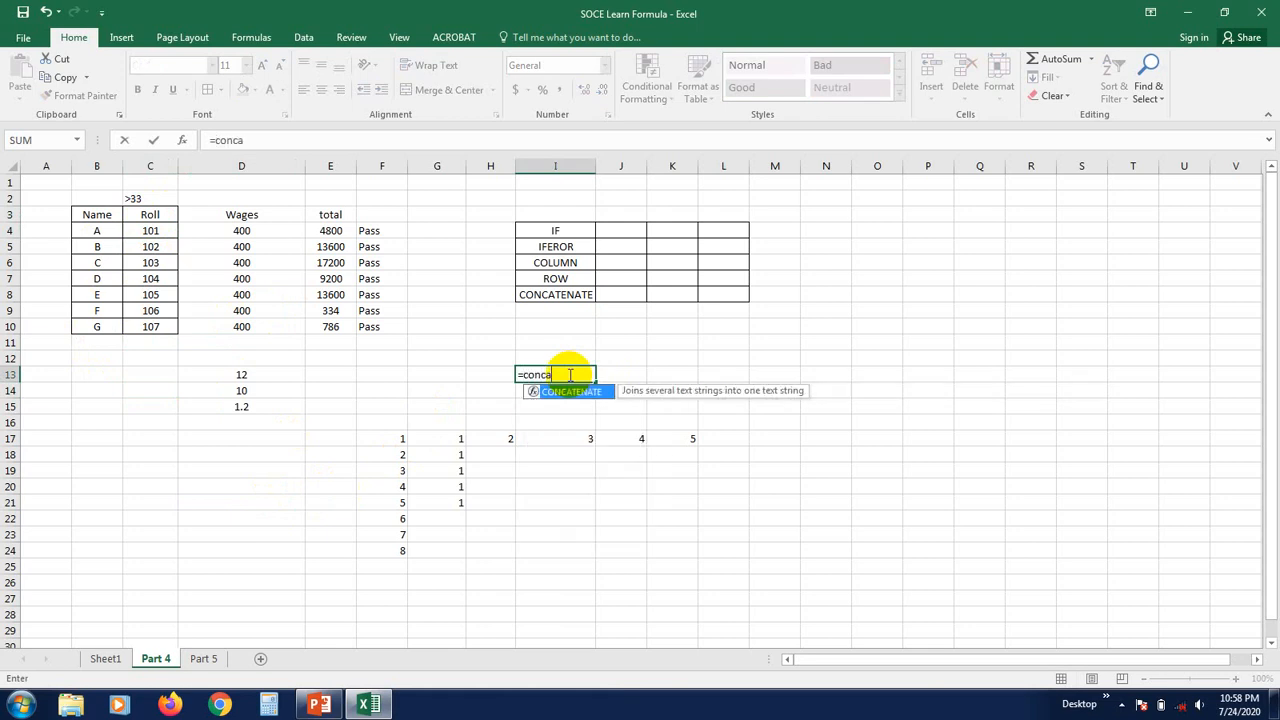
text(tenate)
double_click(586, 392)
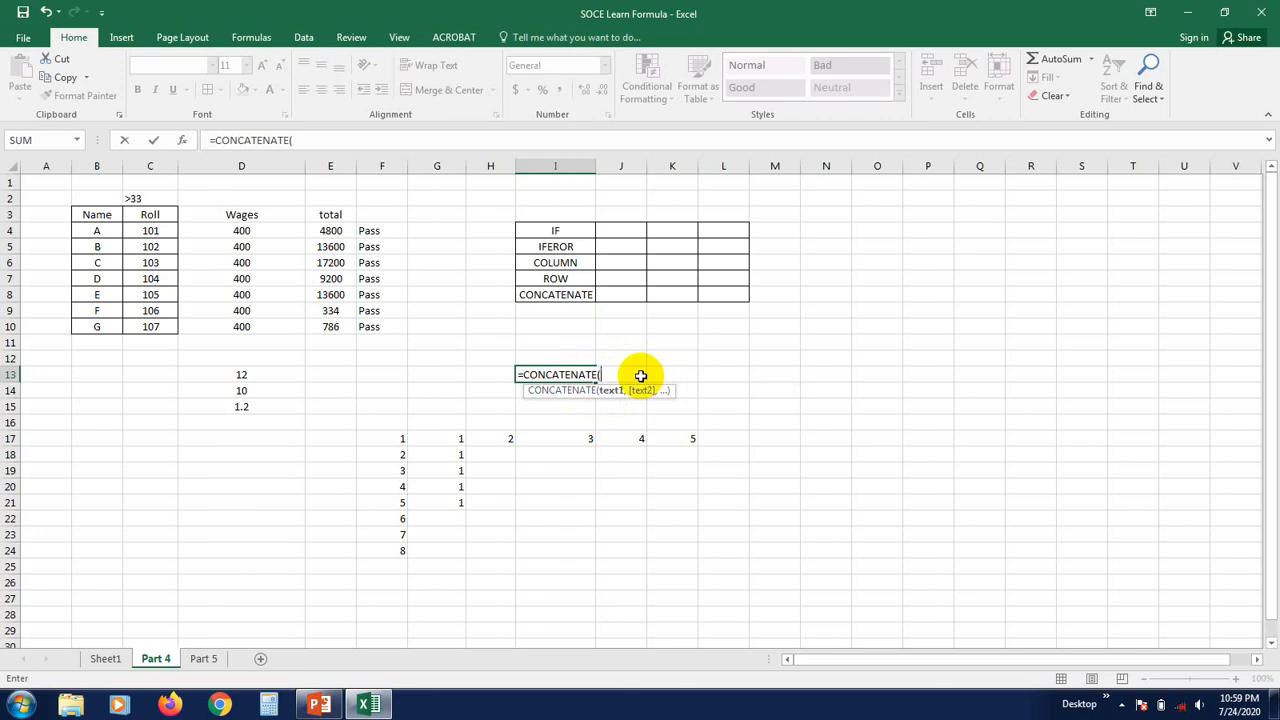
click(96, 229)
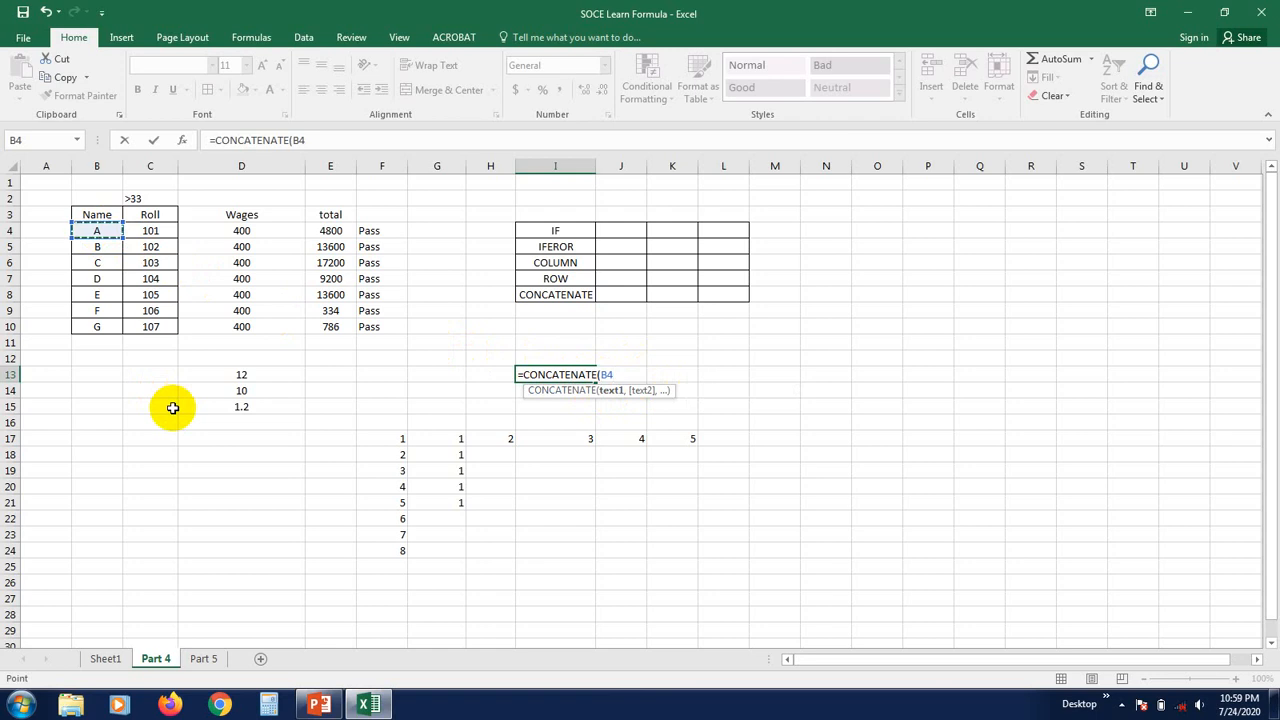
key(Escape)
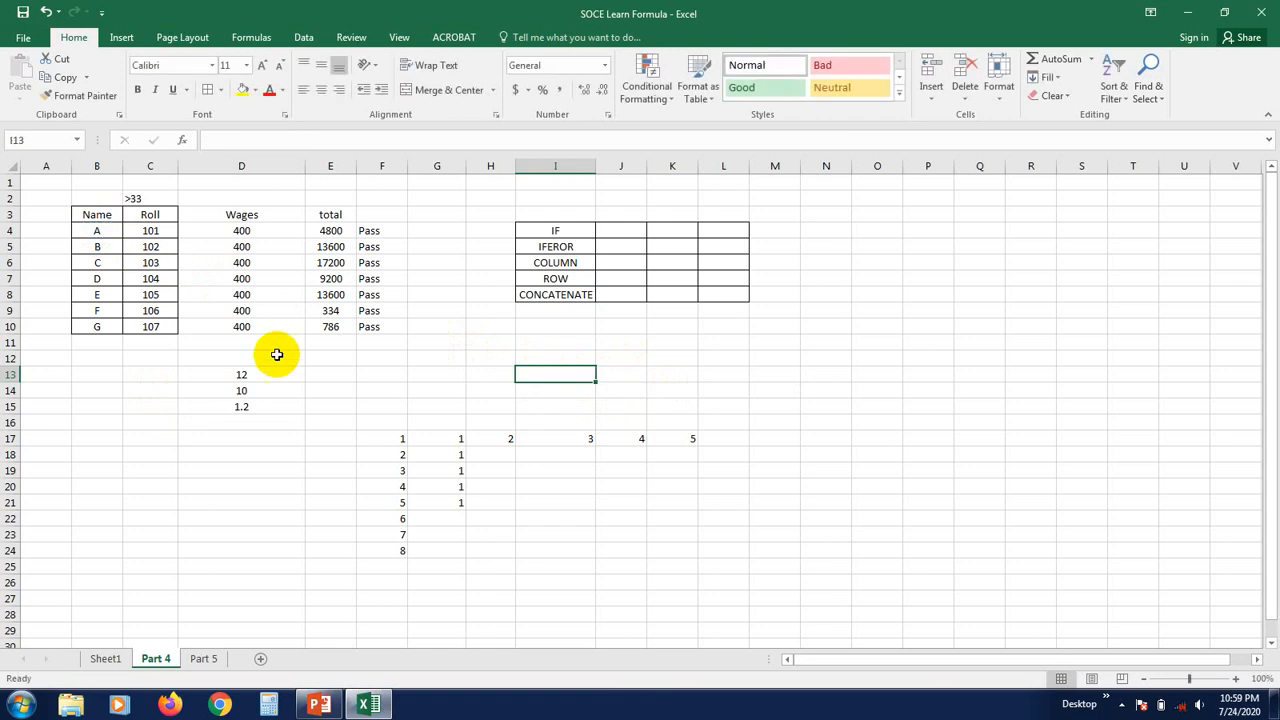
Join the name in B4 and the roll number in C4 in cell G4 with =CONCATENATE(B4,C4)
click(420, 229)
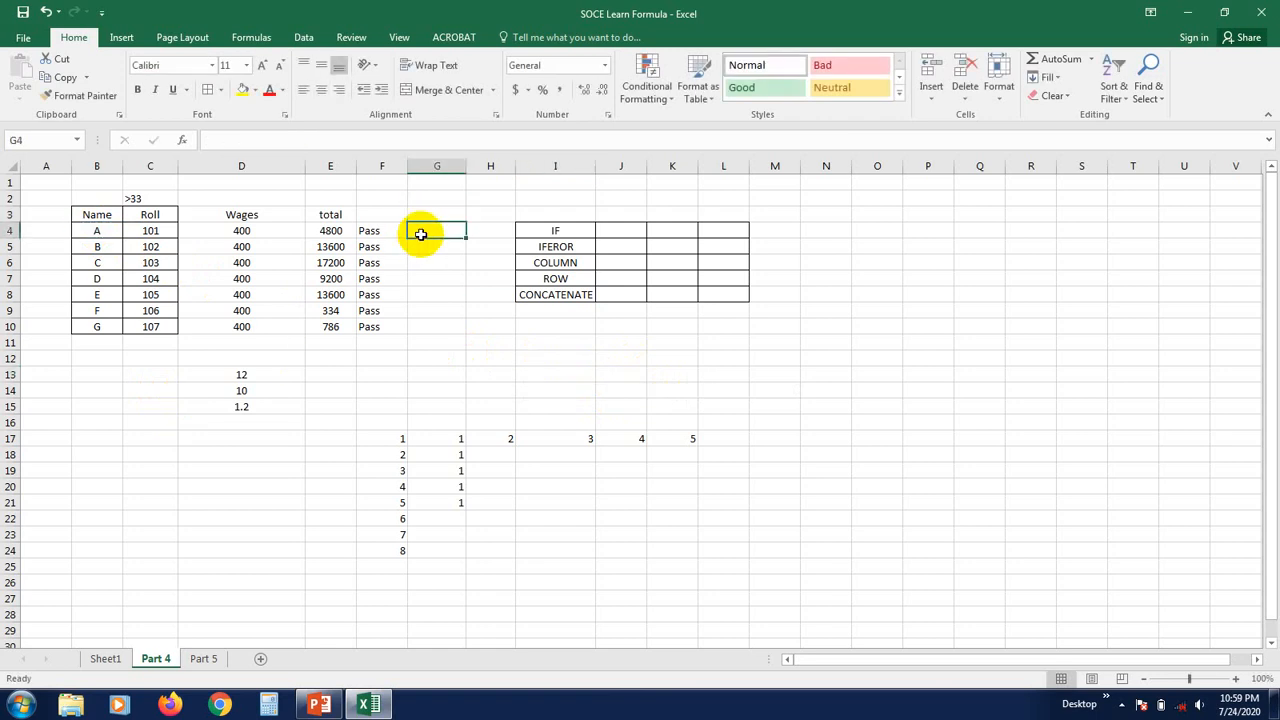
text(=)
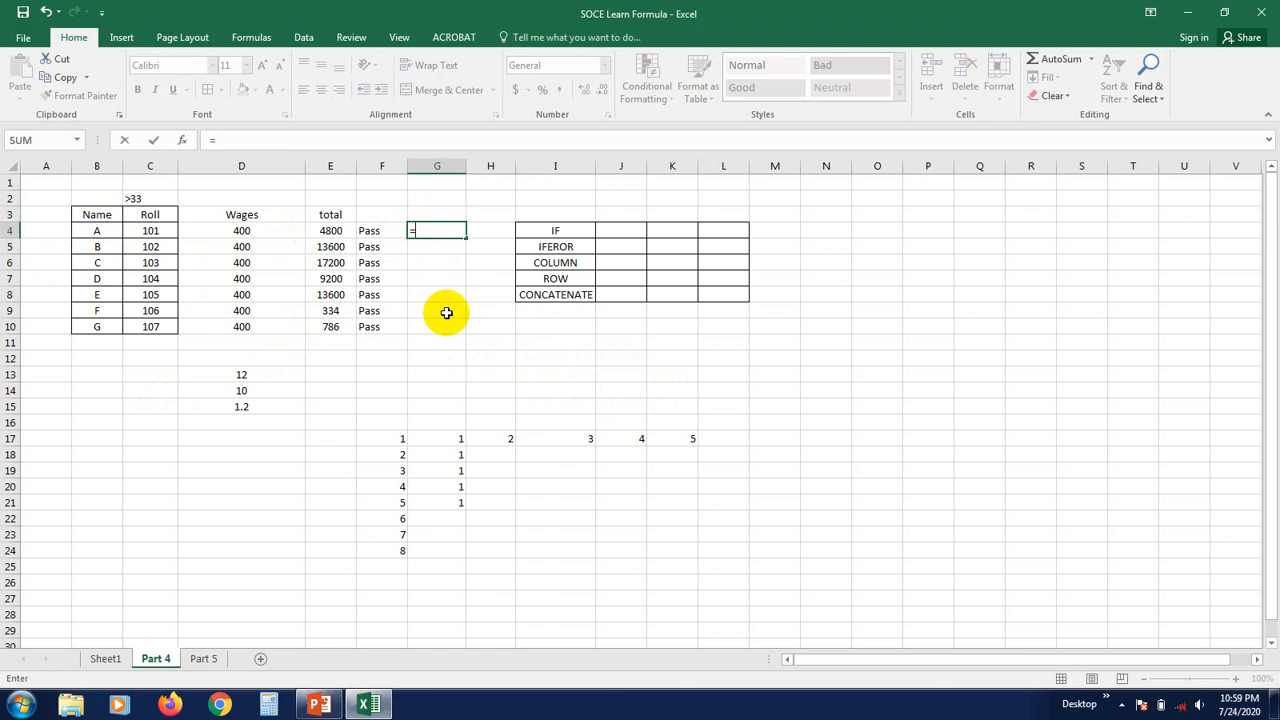
text(con)
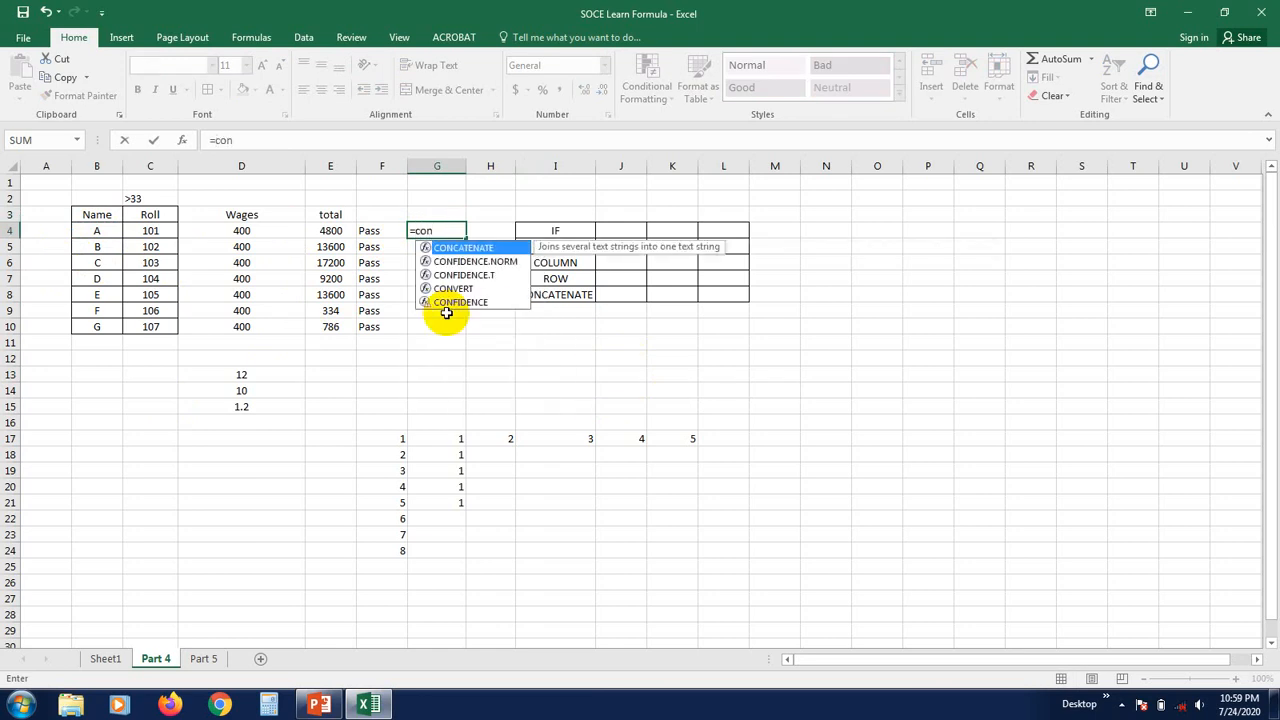
double_click(465, 248)
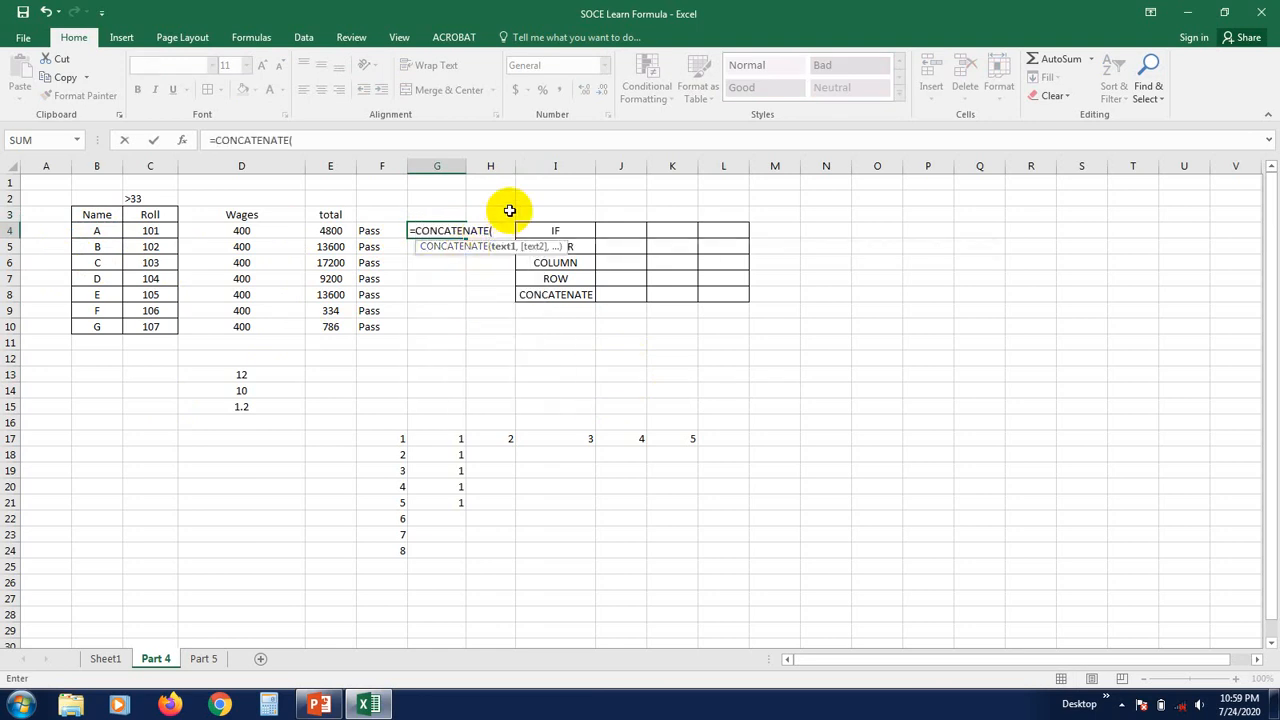
click(108, 231)
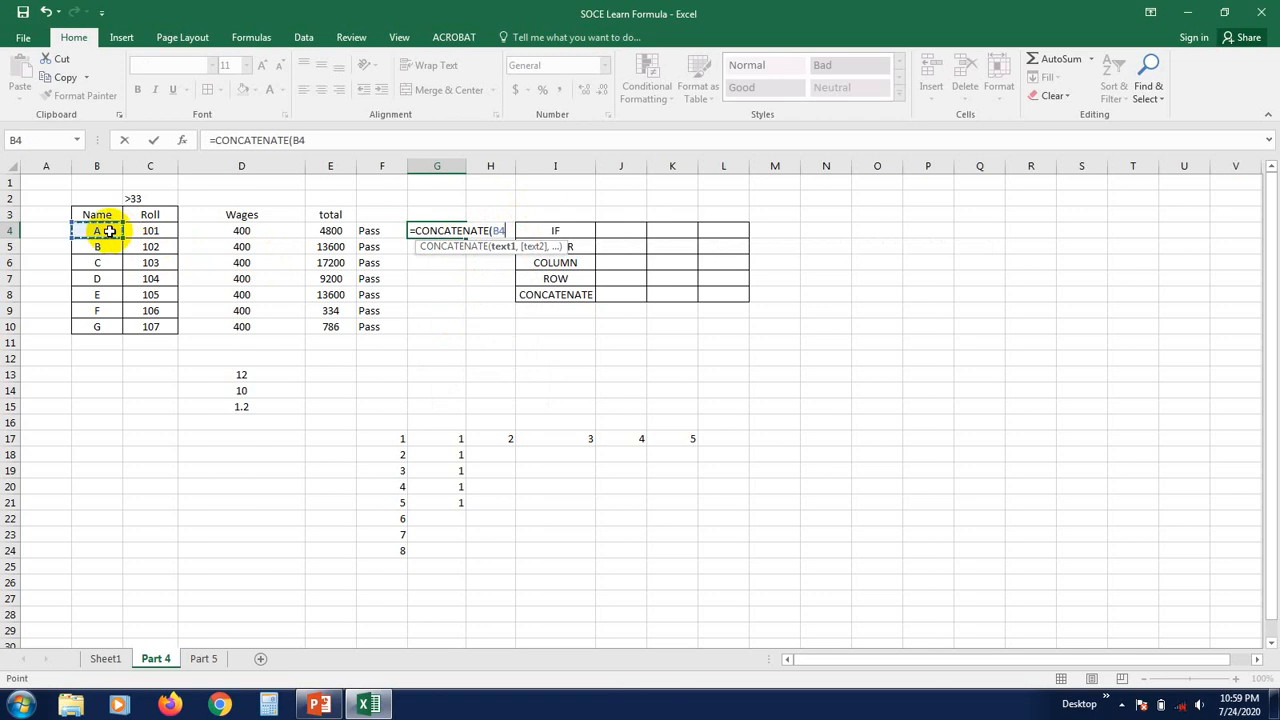
text(,-)
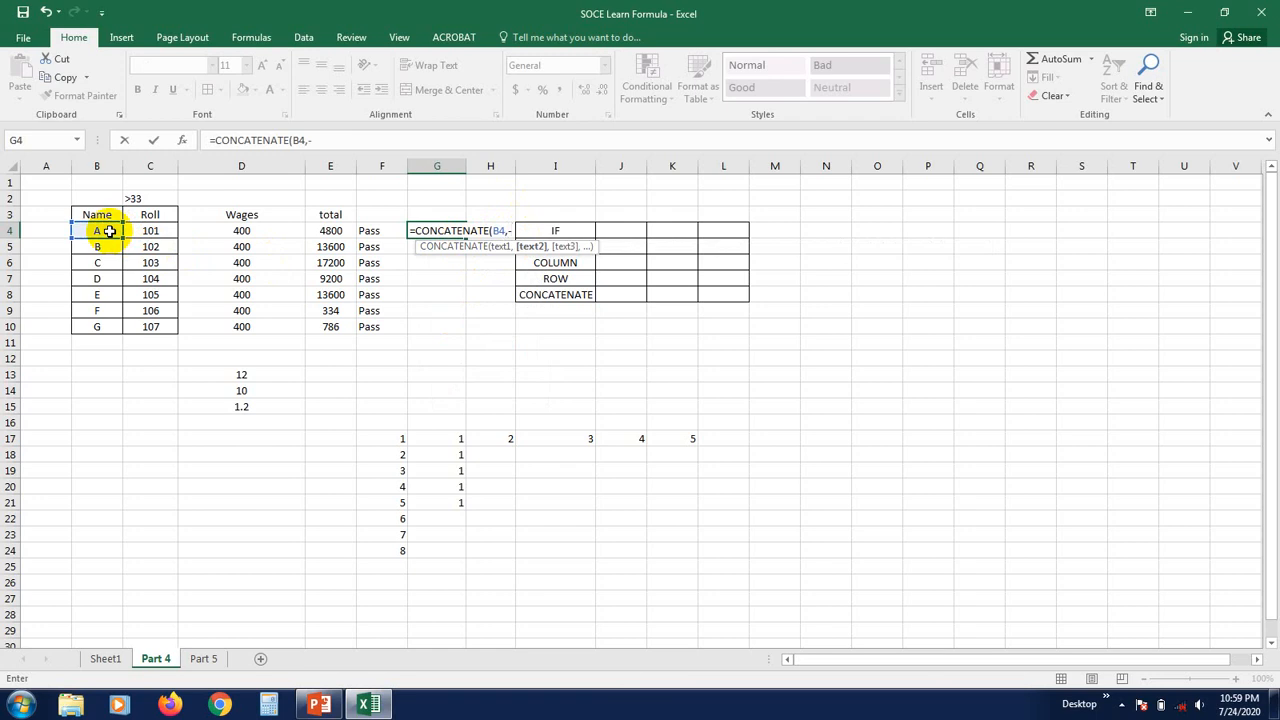
key(BackSpace)
click(155, 230)
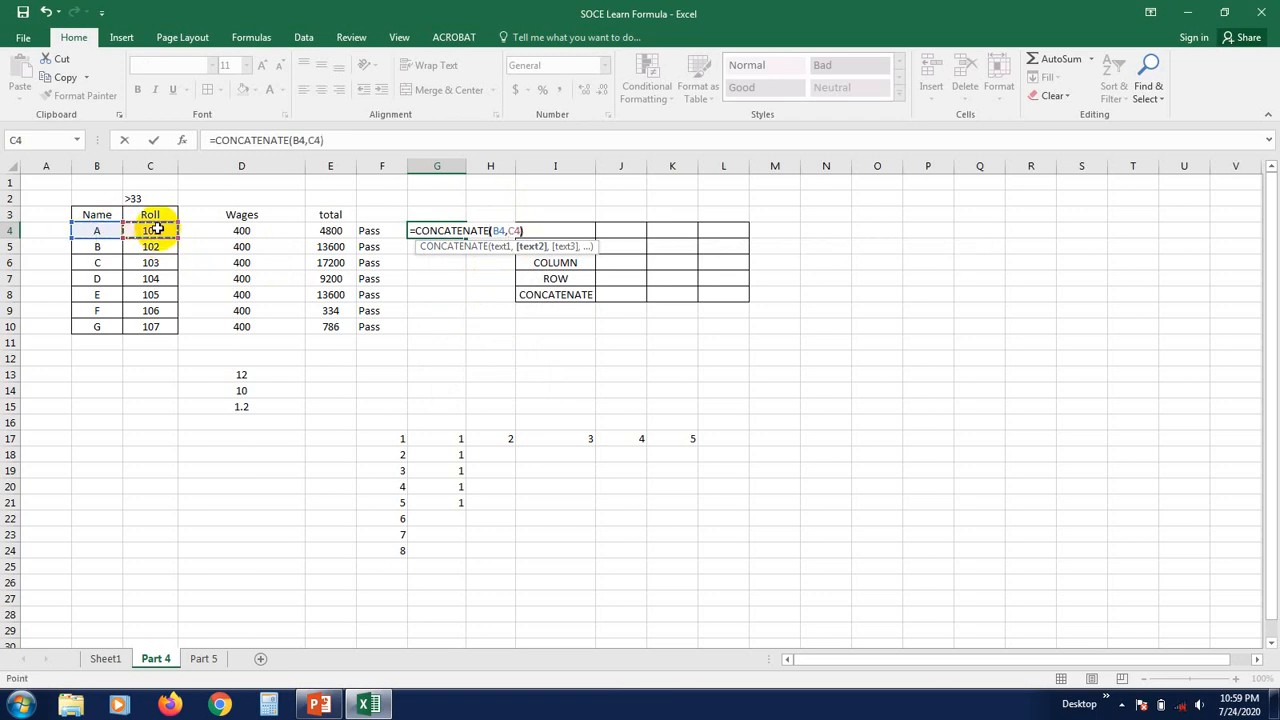
key(Return)
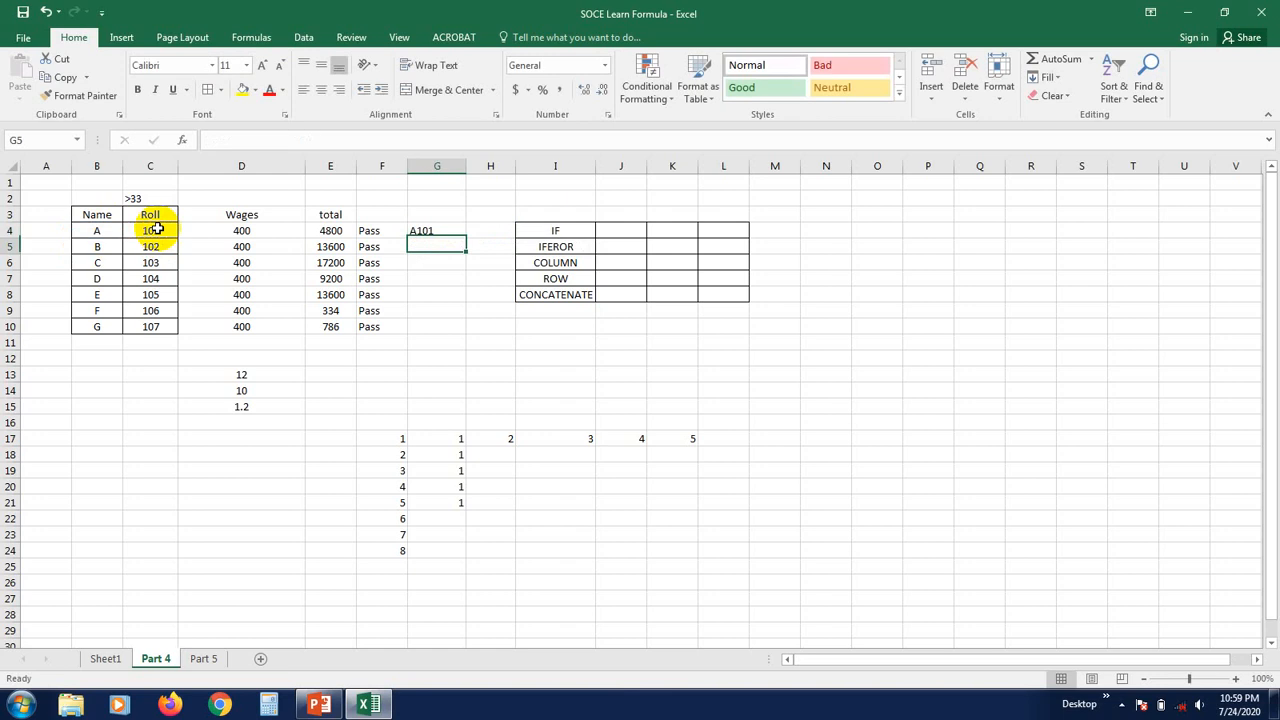
Copy the CONCATENATE formula from cell G4 down to G10
click(439, 230)
drag(465, 238, 466, 334)
click(437, 373)
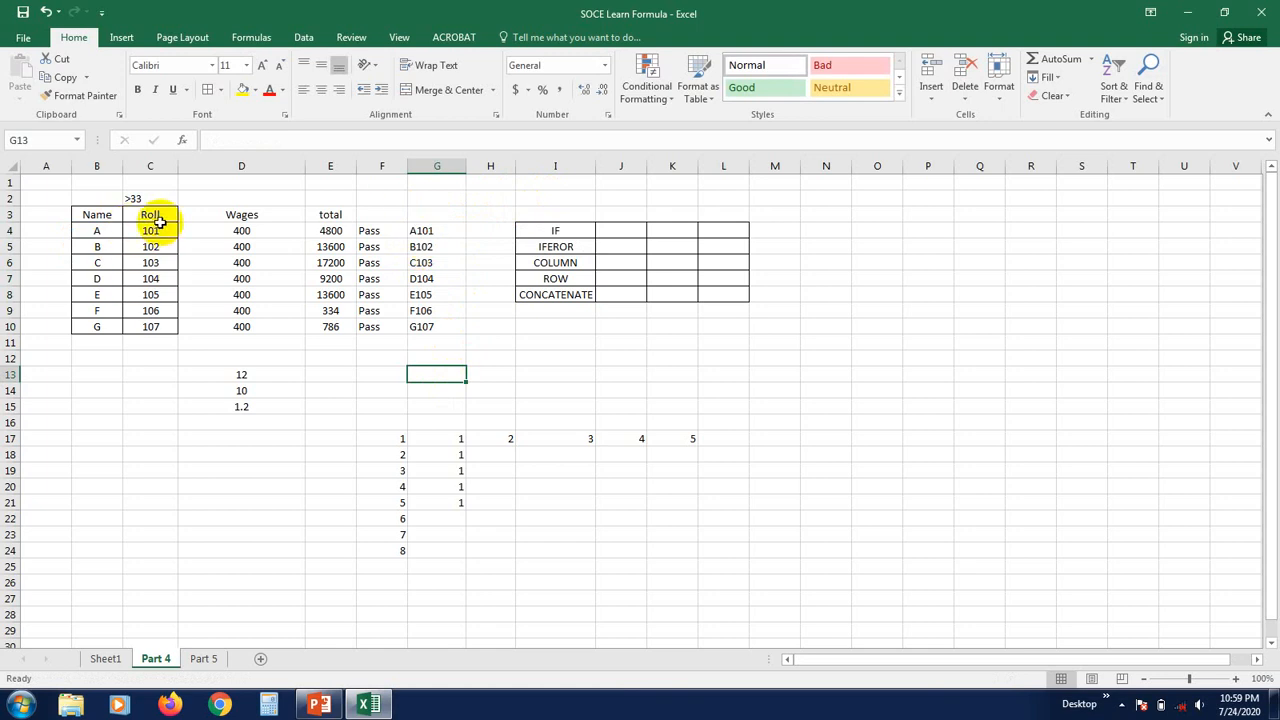
Insert the text "Y-2020" between B4 and C4 in G4's formula, making it =CONCATENATE(B4,"Y-2020",C4)
click(423, 234)
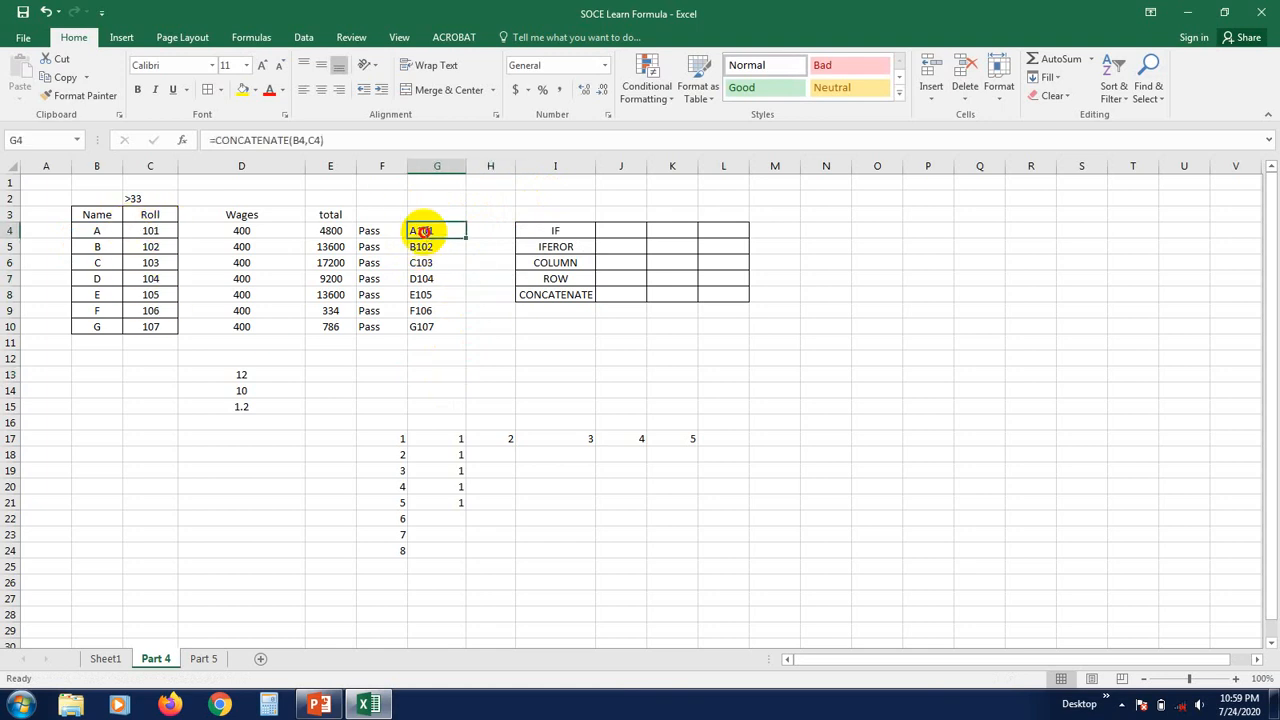
double_click(450, 231)
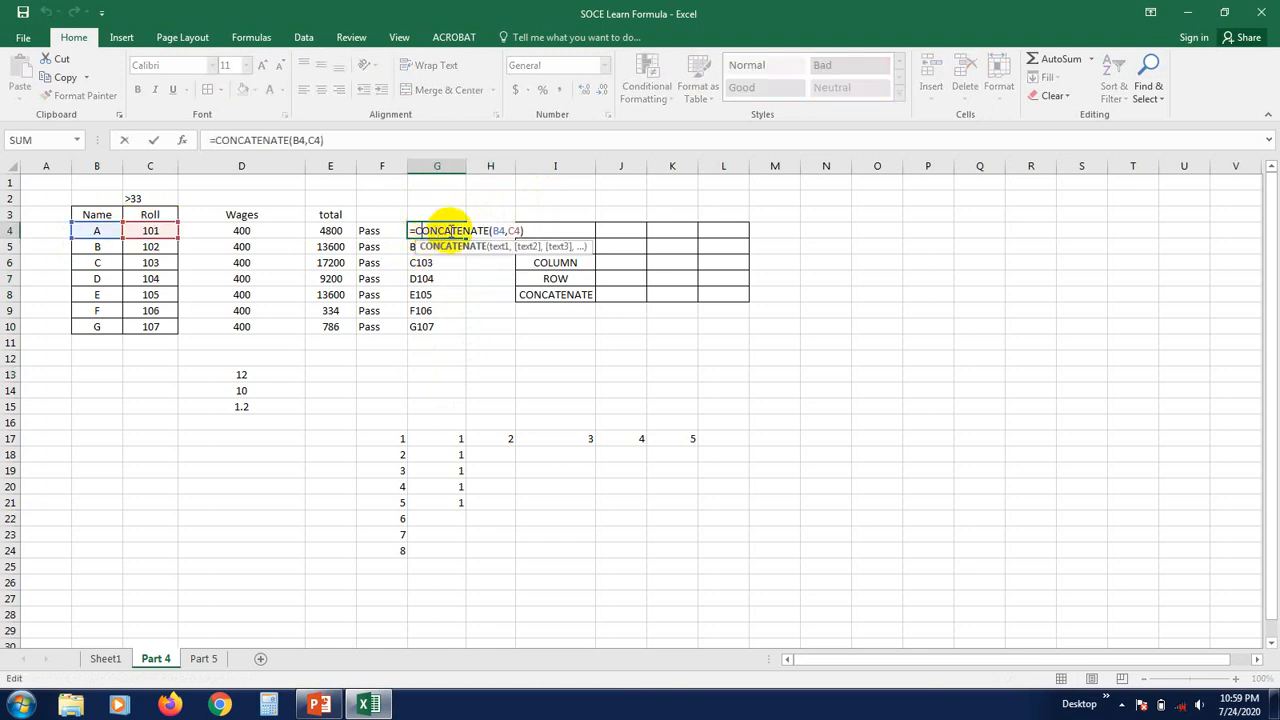
click(517, 231)
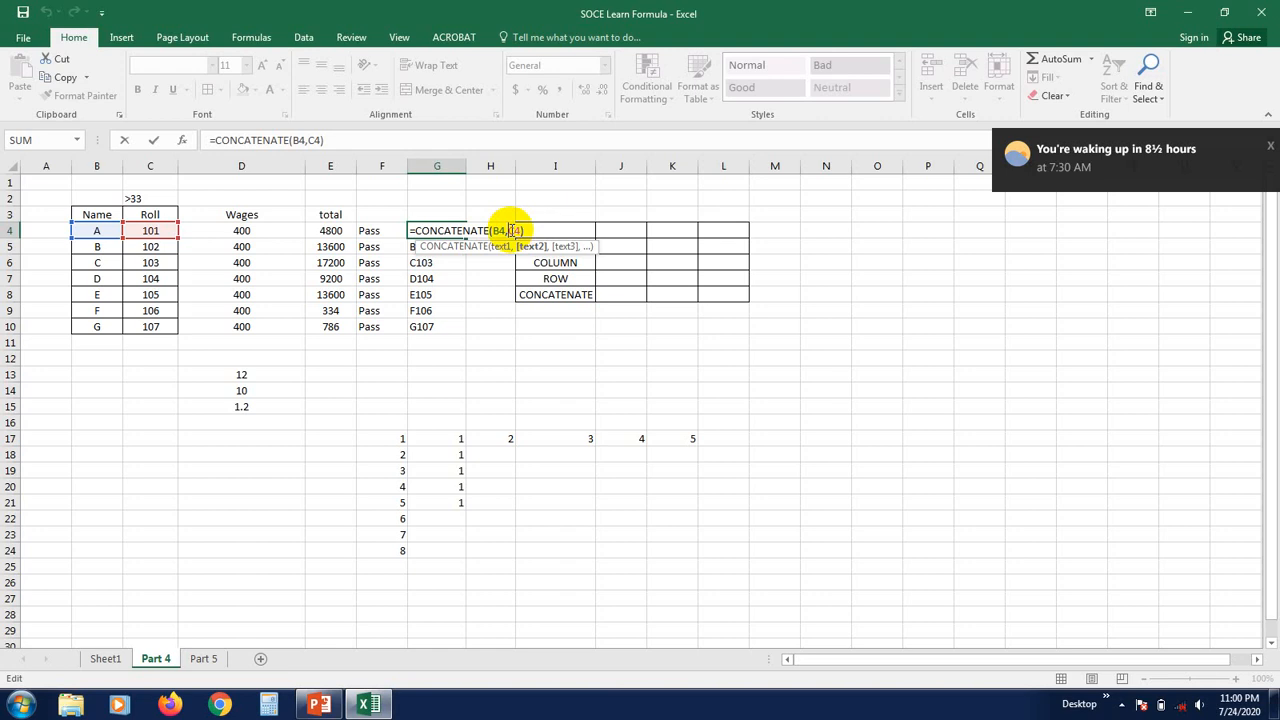
text(")
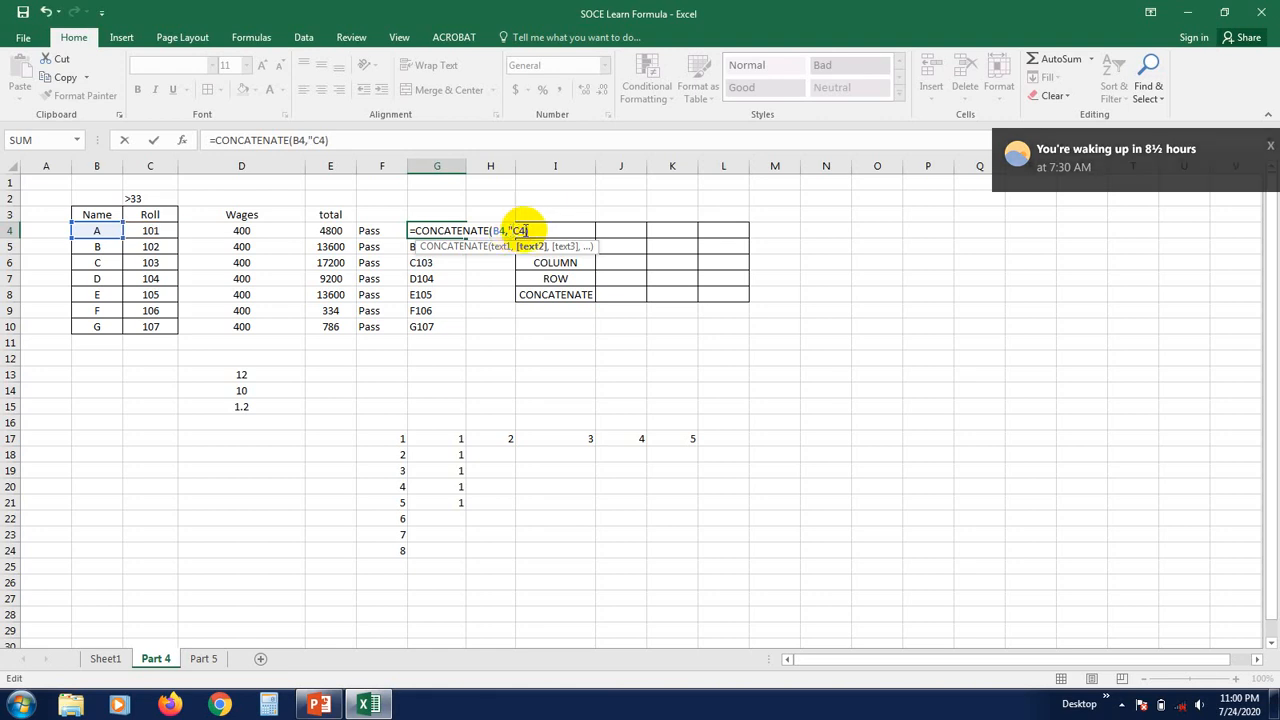
text(")
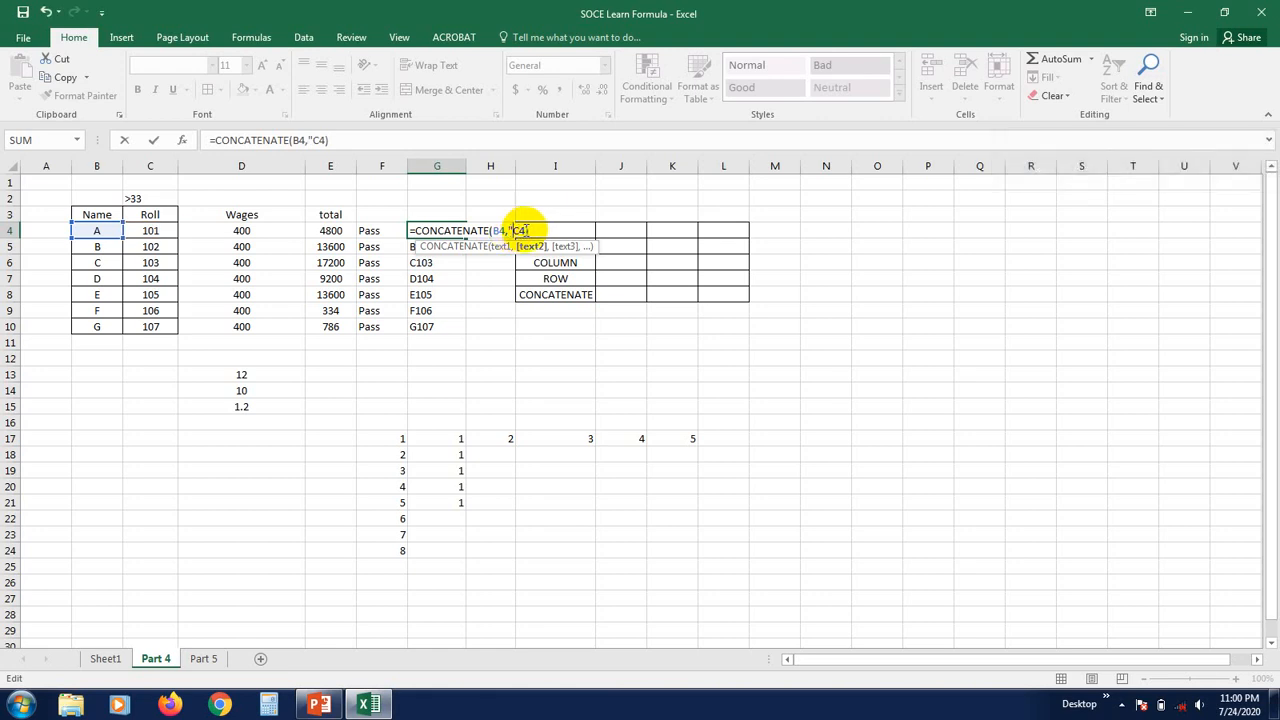
text(")
key(BackSpace)
text(Y)
text(-201)
text(2)
key(BackSpace)
key(BackSpace)
text(20",)
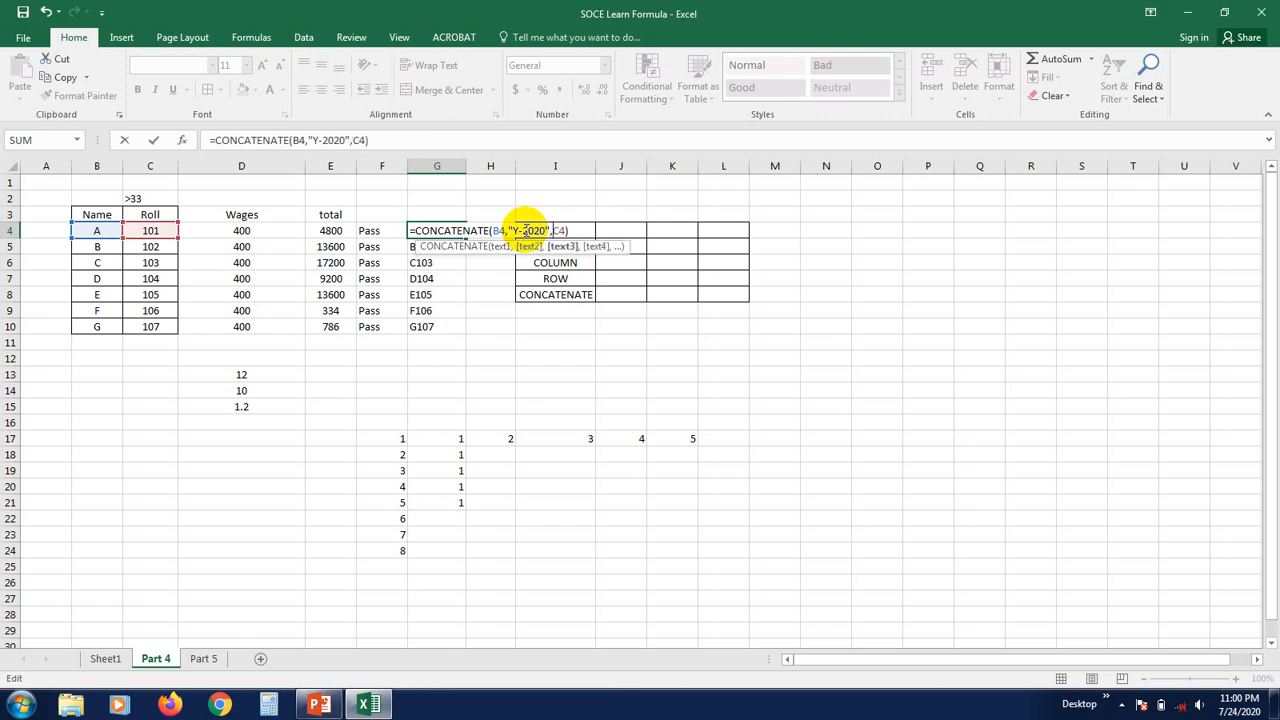
key(Return)
click(490, 310)
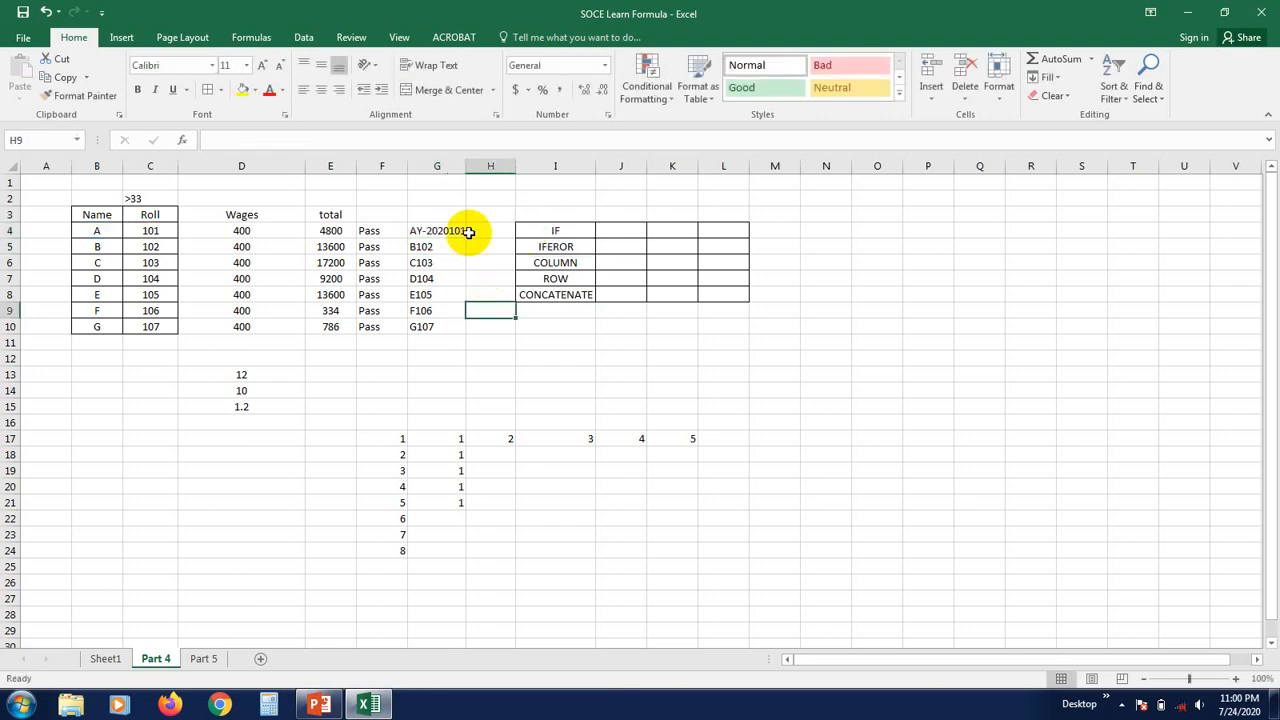
Add a hyphen after 2020 in G4's formula so that the middle text reads "Y-2020-"
double_click(449, 230)
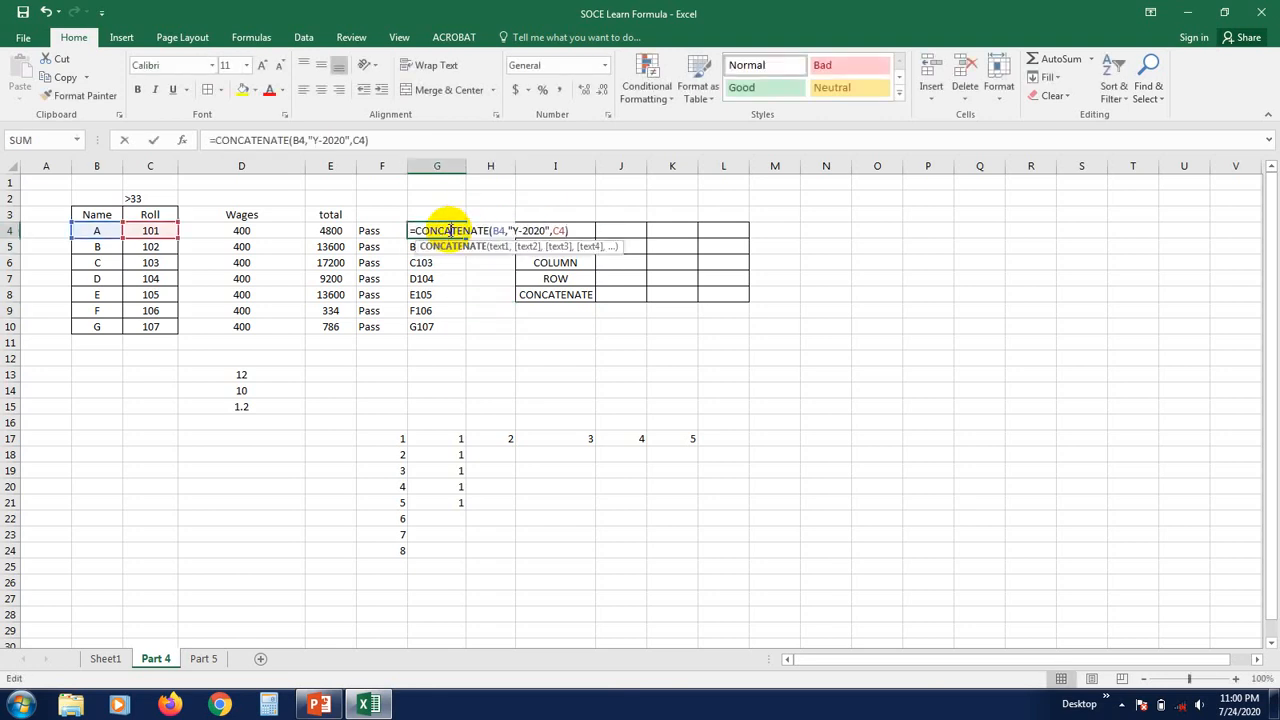
click(550, 230)
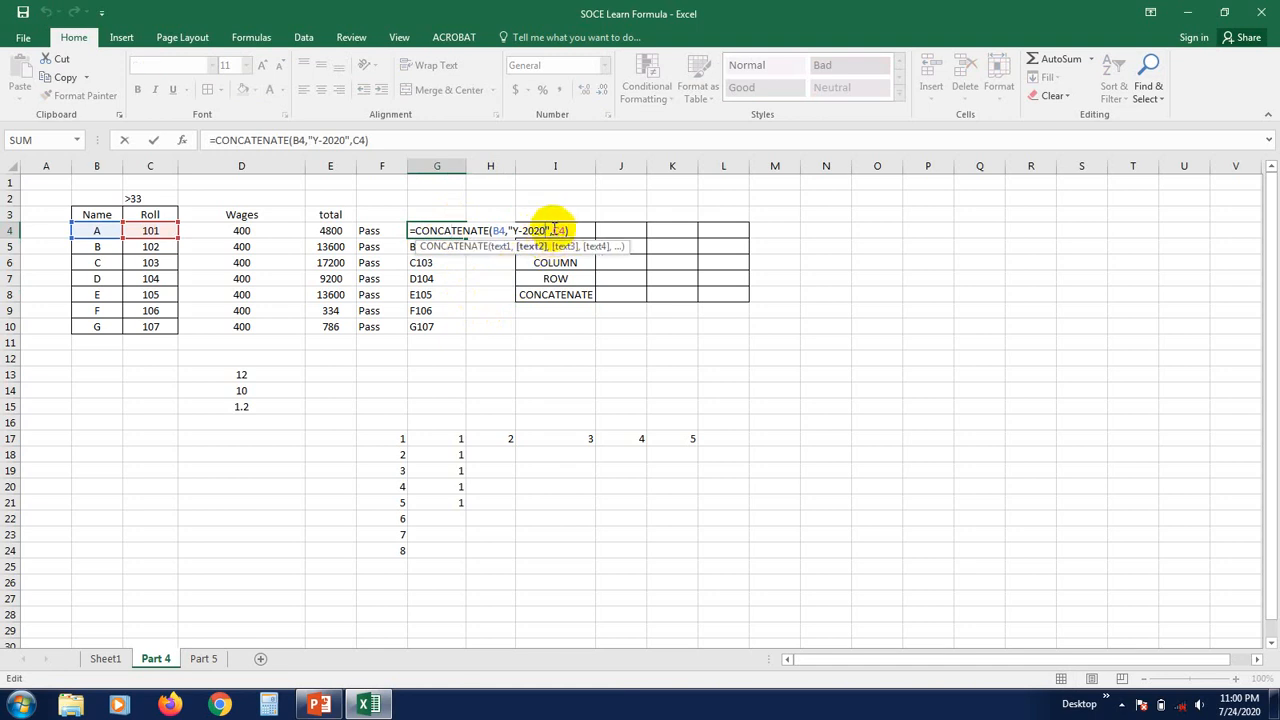
text(-)
key(Return)
click(529, 344)
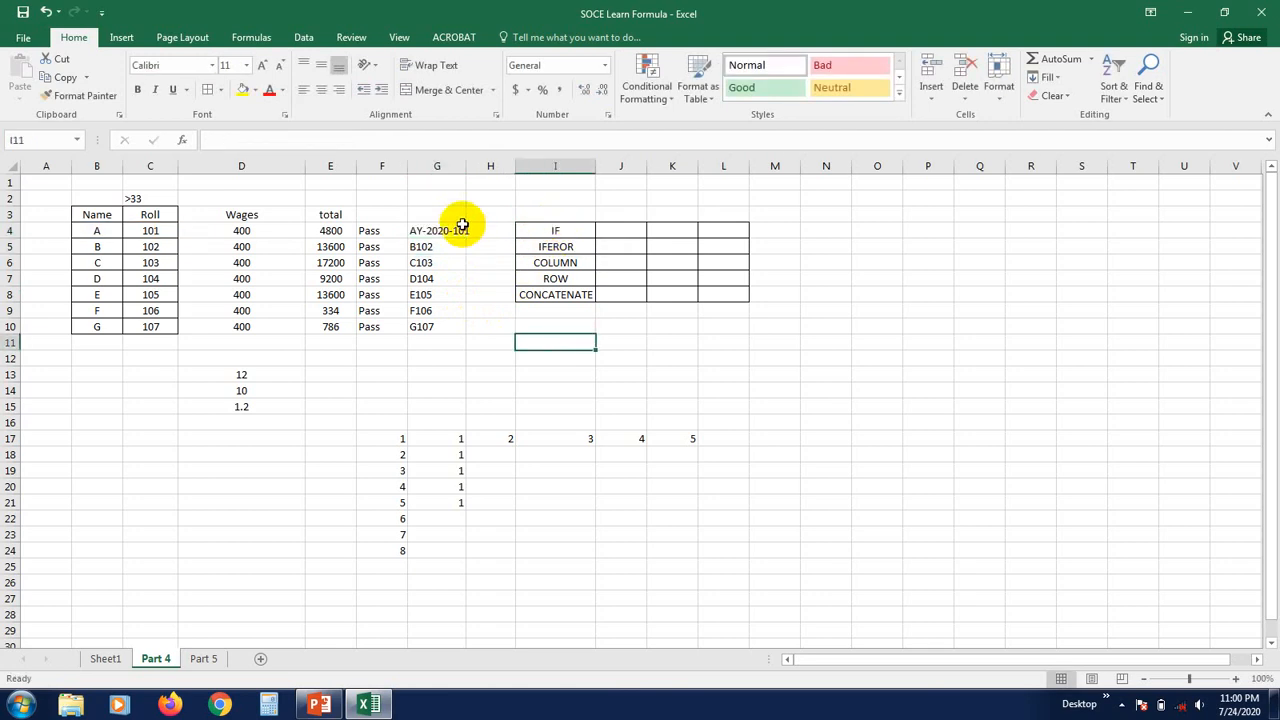
Auto-fit the width of column G to its joined text
double_click(461, 172)
click(443, 232)
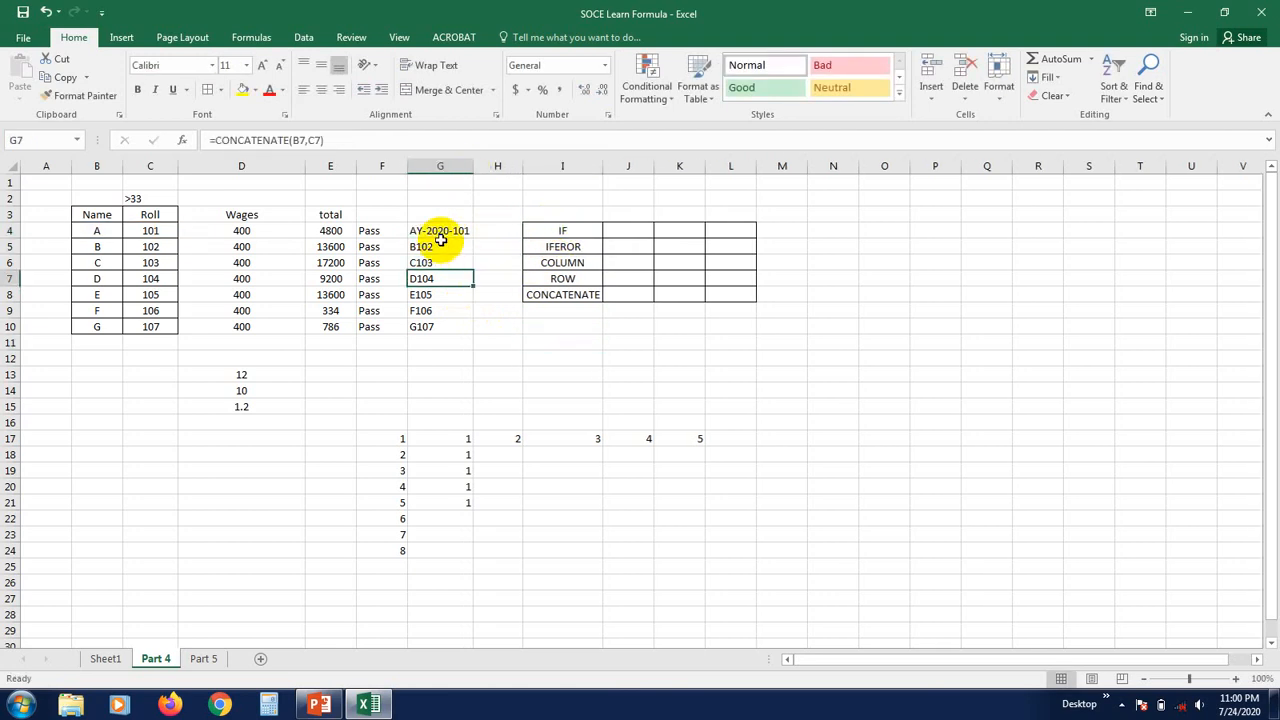
click(418, 279)
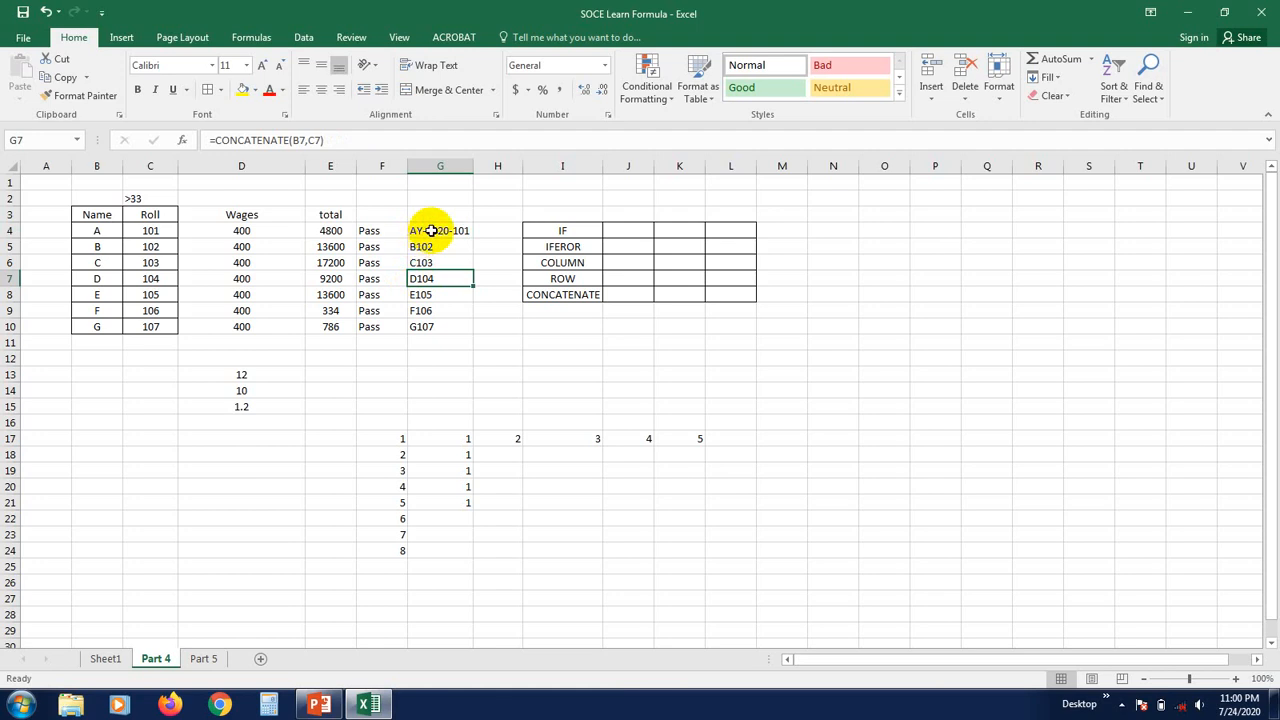
Add a hyphen before Y in G4's formula, making it =CONCATENATE(B4,"-Y-2020-",C4)
click(430, 230)
double_click(455, 230)
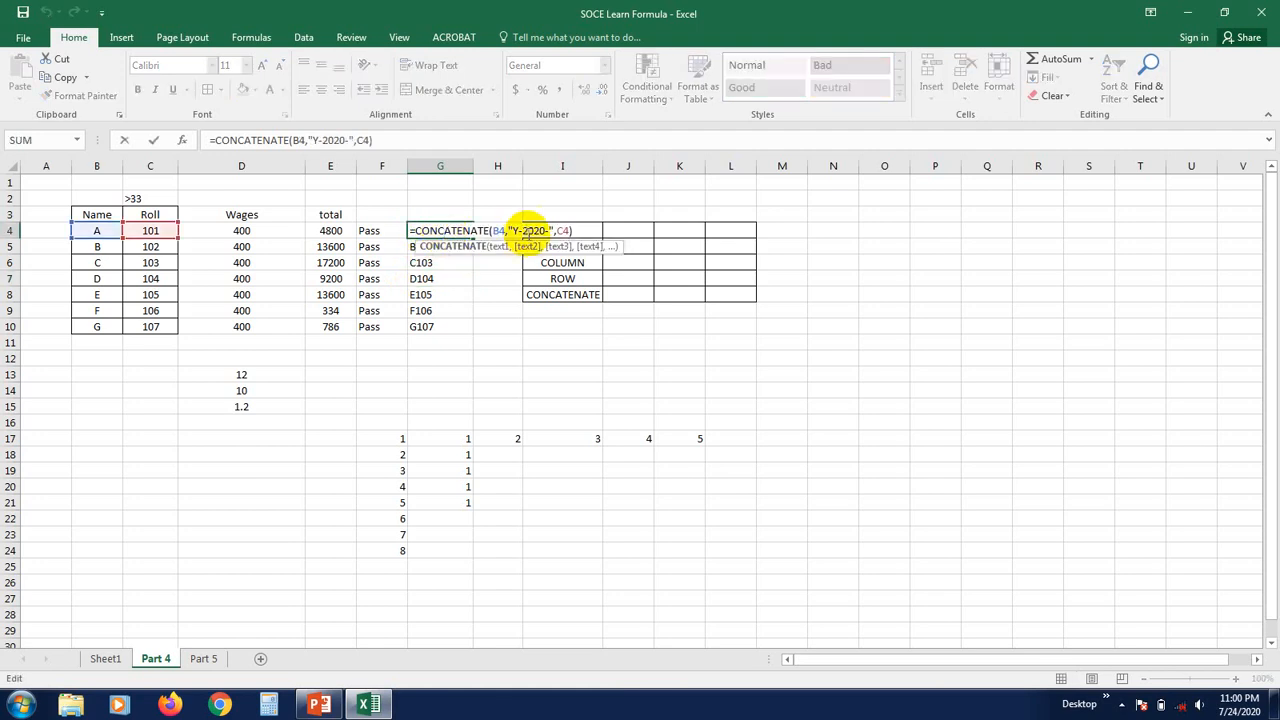
click(514, 230)
text(-)
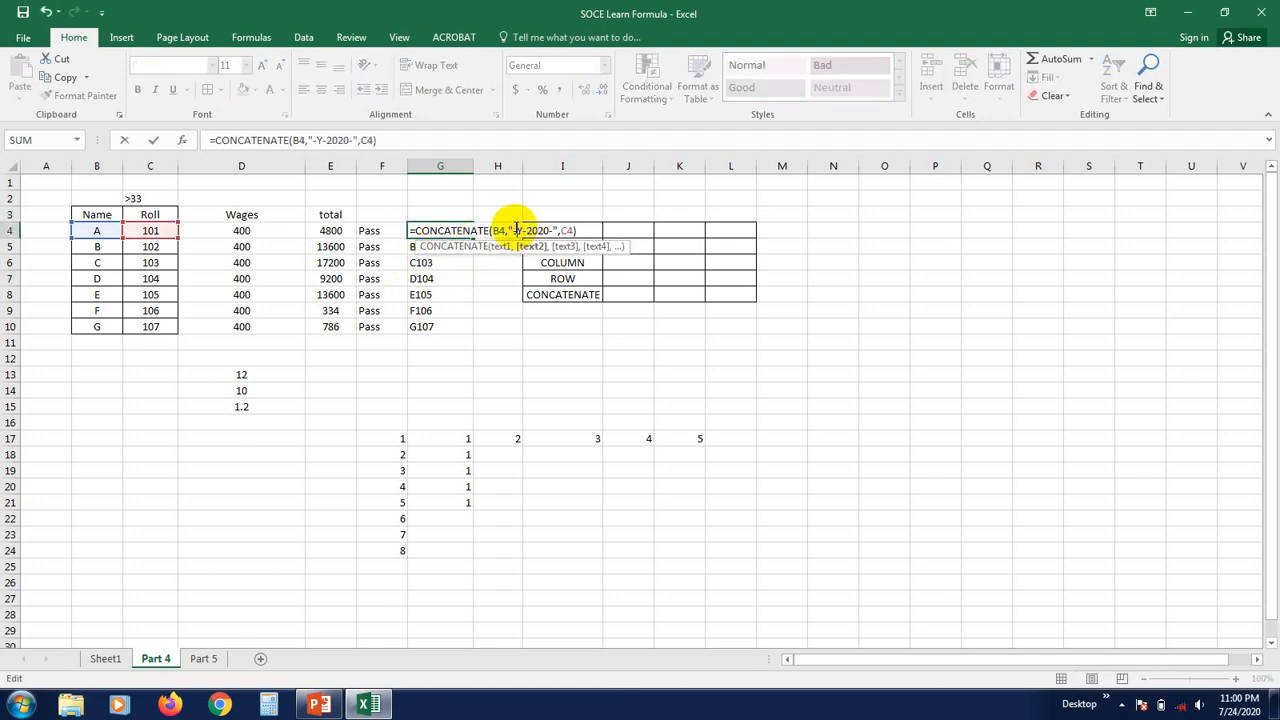
key(Return)
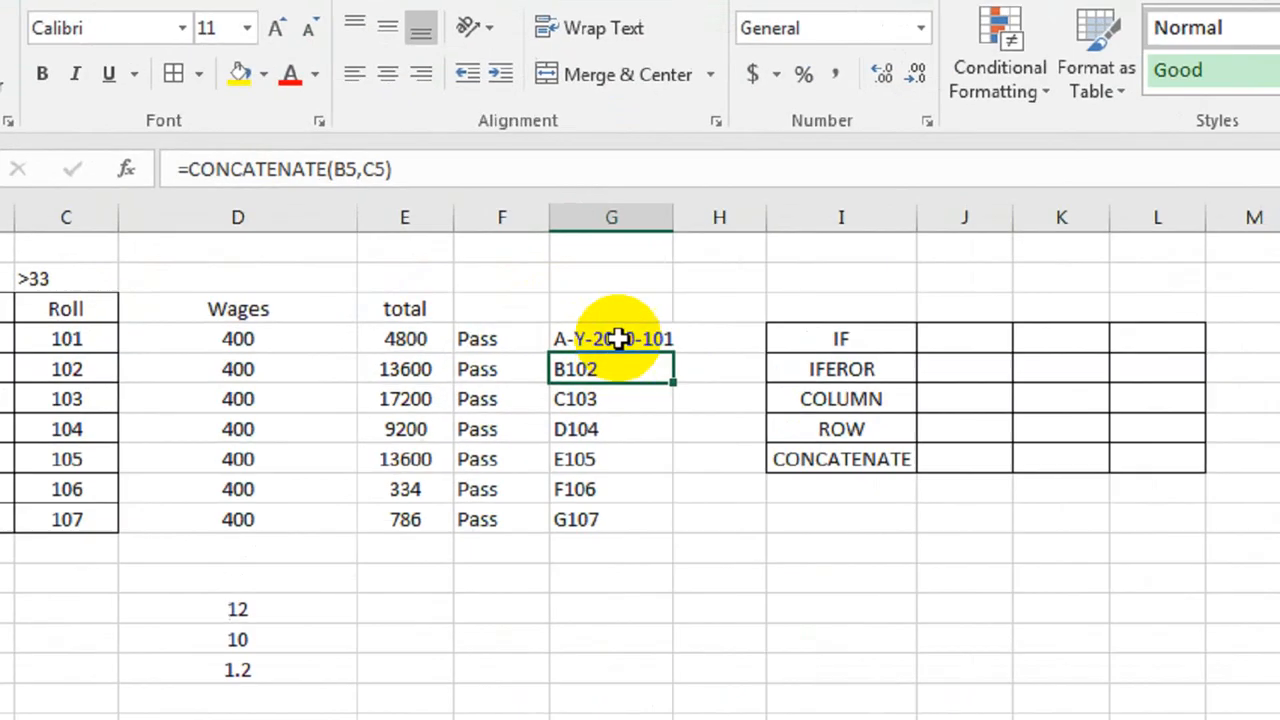
Fill the formula with the "-Y-2020-" text from cell G4 down to G10
click(455, 229)
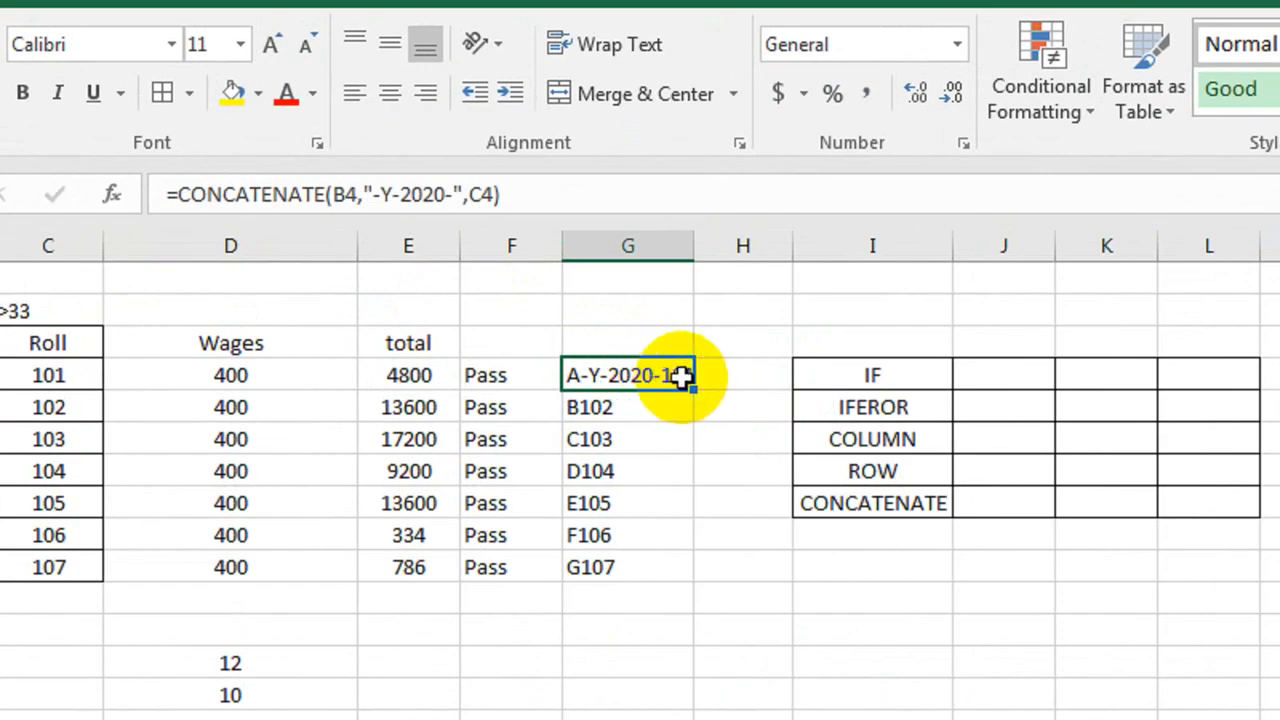
drag(695, 385, 670, 560)
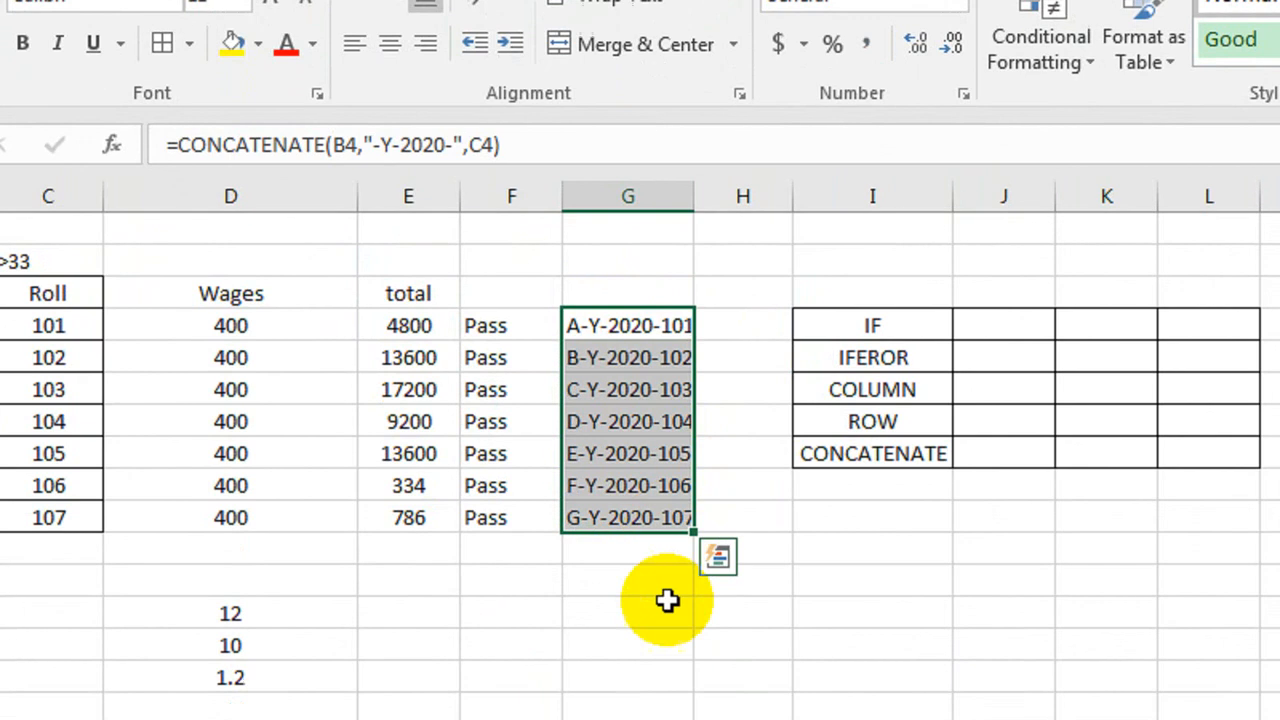
click(660, 630)
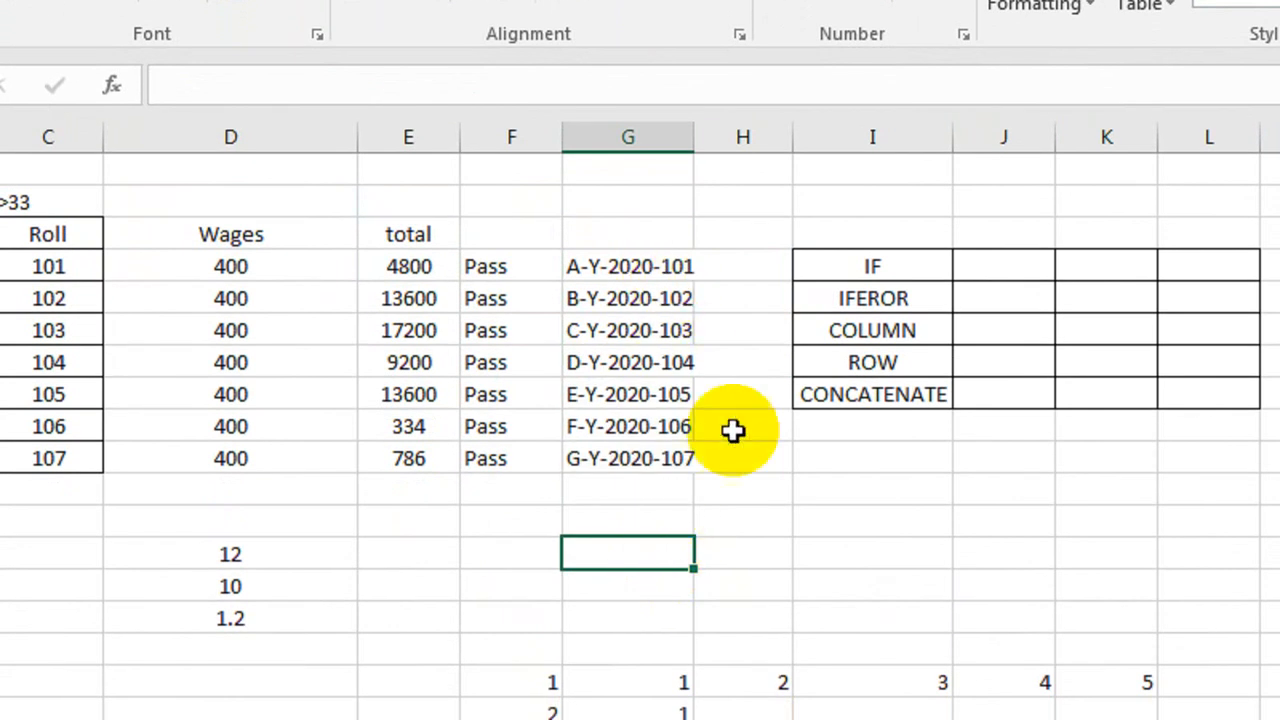
click(760, 484)
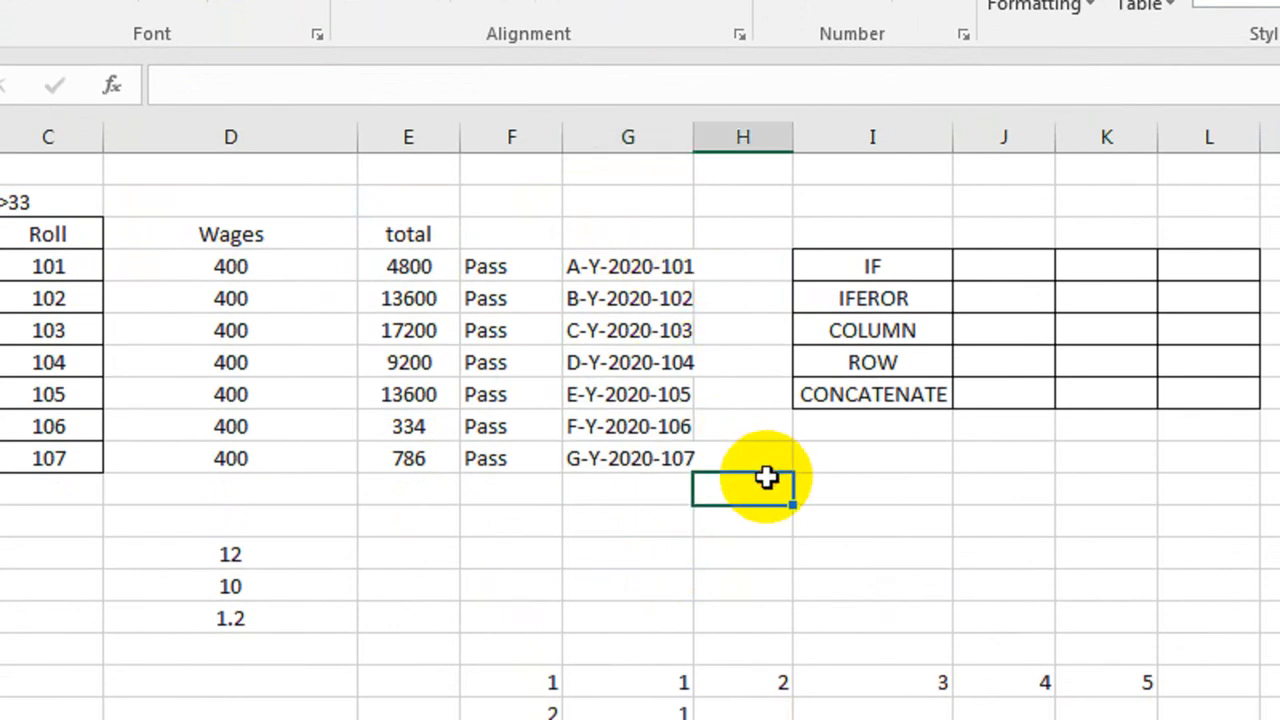